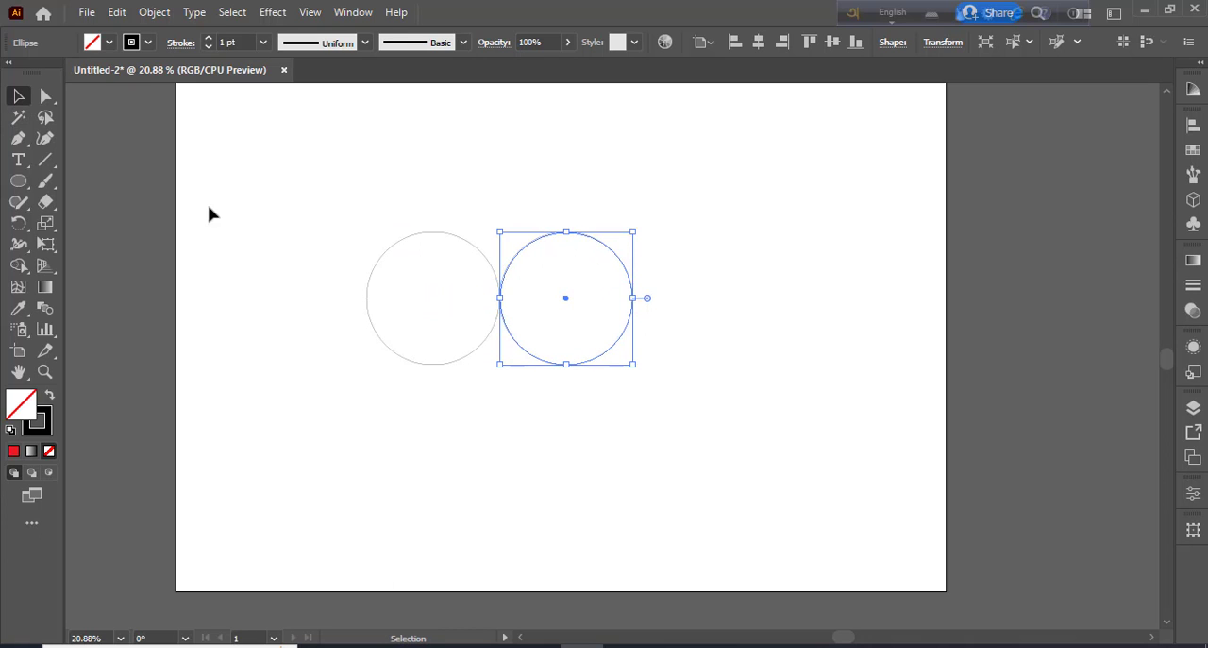
Duplicate the two side-by-side circles straight down so the copies overlap the lower half of the originals
{"action": "left_click_drag", "start_coordinate": [385, 187], "coordinate": [628, 369]}
{"action": "left_click_drag", "start_coordinate": [498, 303], "coordinate": [500, 369]}
{"action": "left_click", "coordinate": [751, 401]}
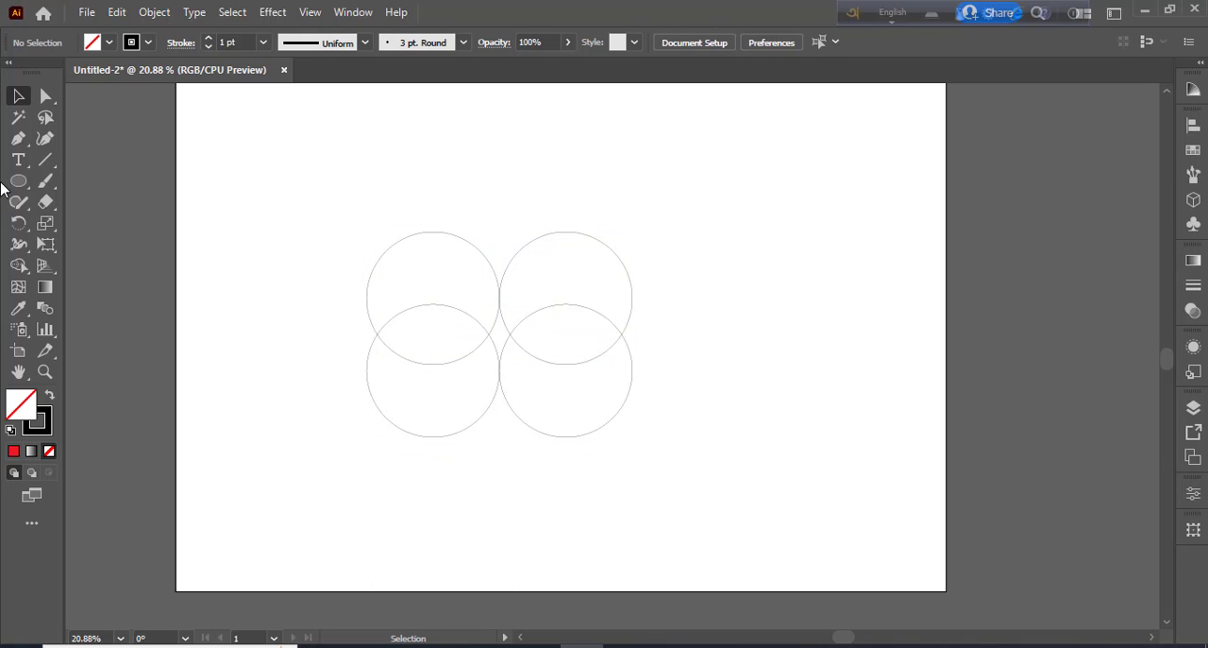
Draw a vertical line through the centres of the right-hand circles, extending past them above and below
{"action": "left_click", "coordinate": [46, 159]}
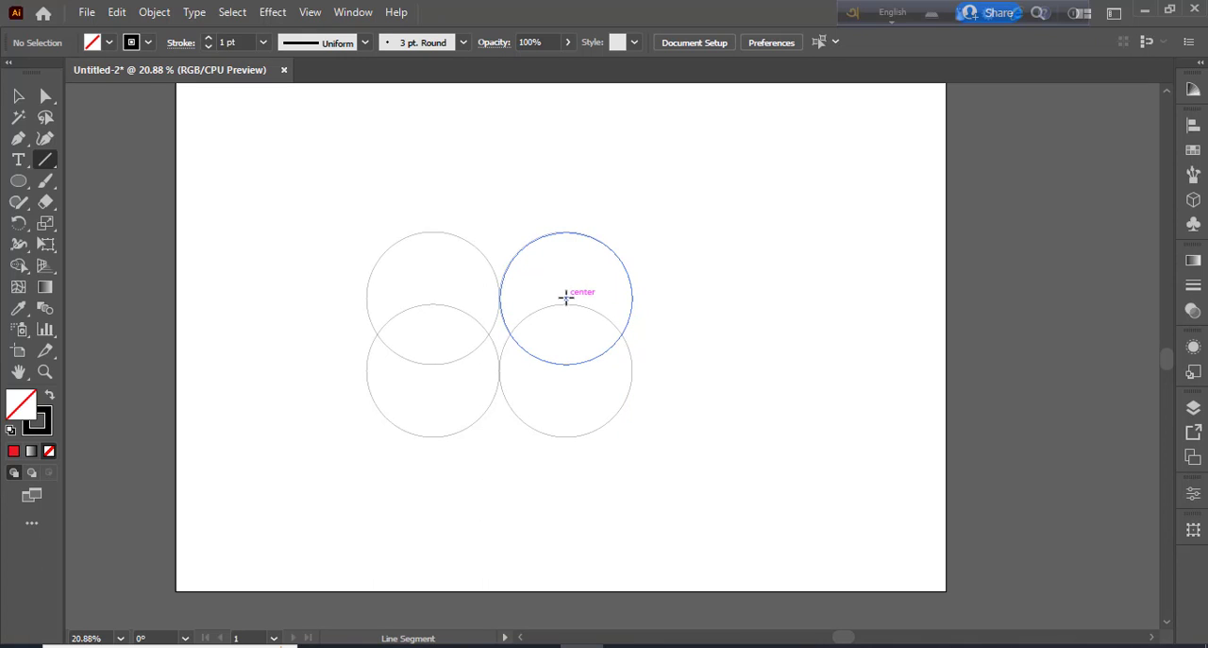
{"action": "left_click_drag", "start_coordinate": [565, 298], "coordinate": [567, 436]}
{"action": "left_click", "coordinate": [18, 96]}
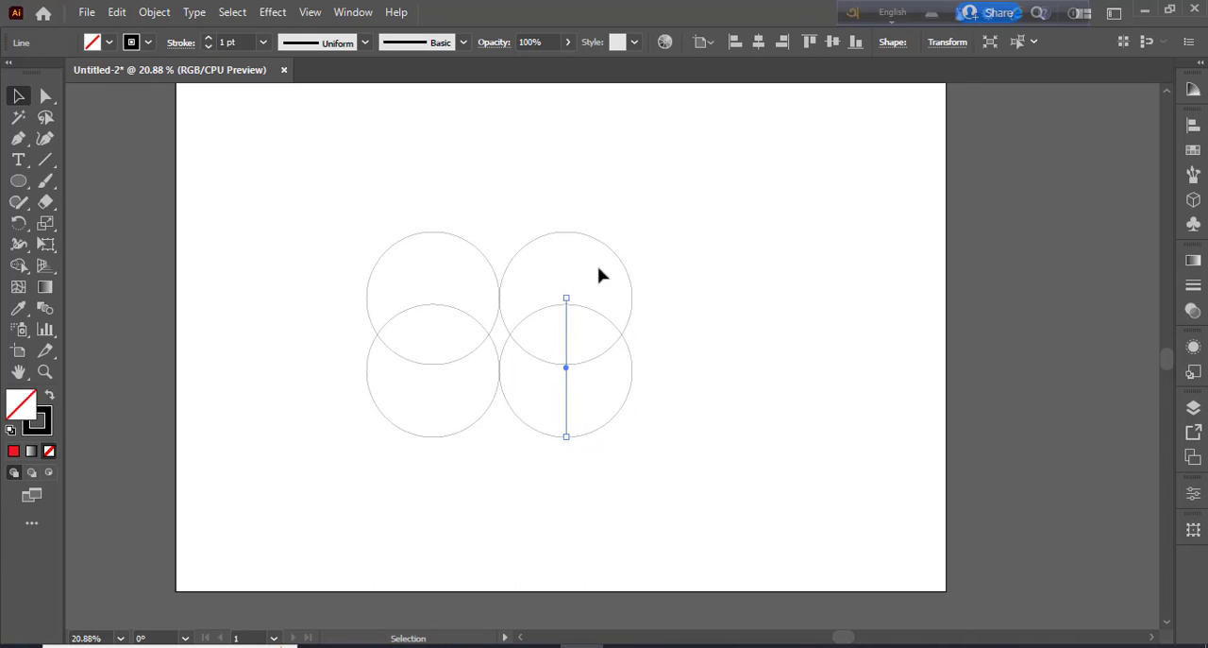
{"action": "left_click_drag", "start_coordinate": [567, 436], "coordinate": [567, 470]}
{"action": "left_click_drag", "start_coordinate": [567, 299], "coordinate": [567, 173]}
{"action": "left_click", "coordinate": [254, 175]}
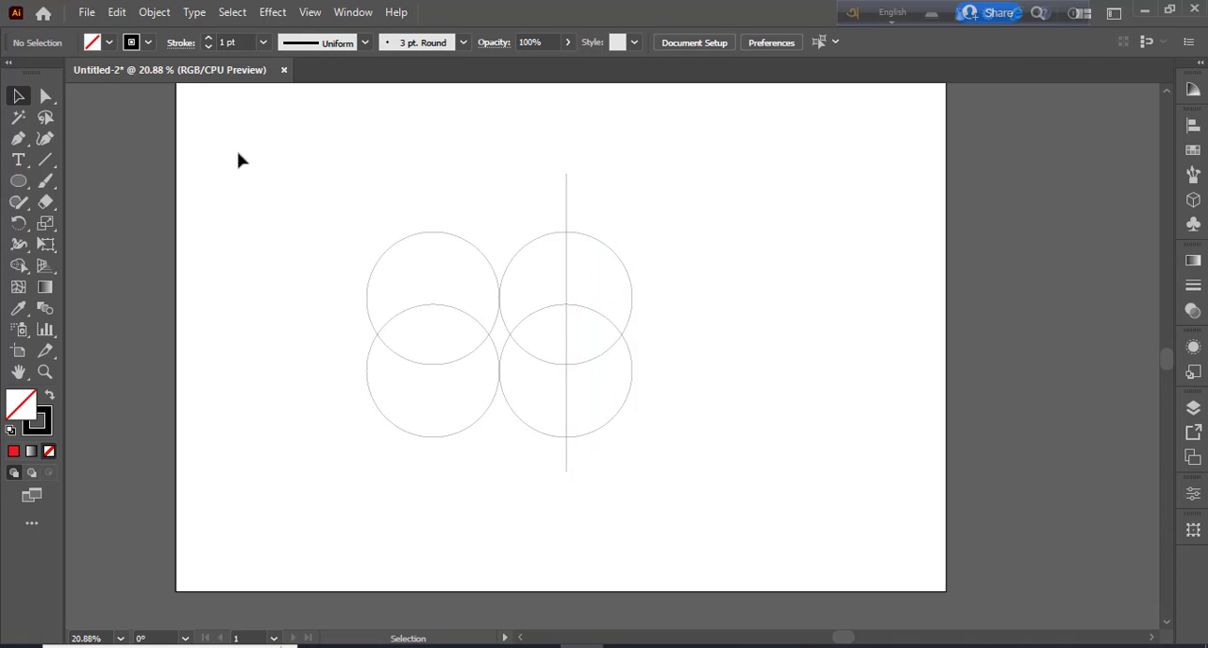
Draw a vertical line through the centres of the left-hand circles, extending past them above and below
{"action": "left_click", "coordinate": [45, 159]}
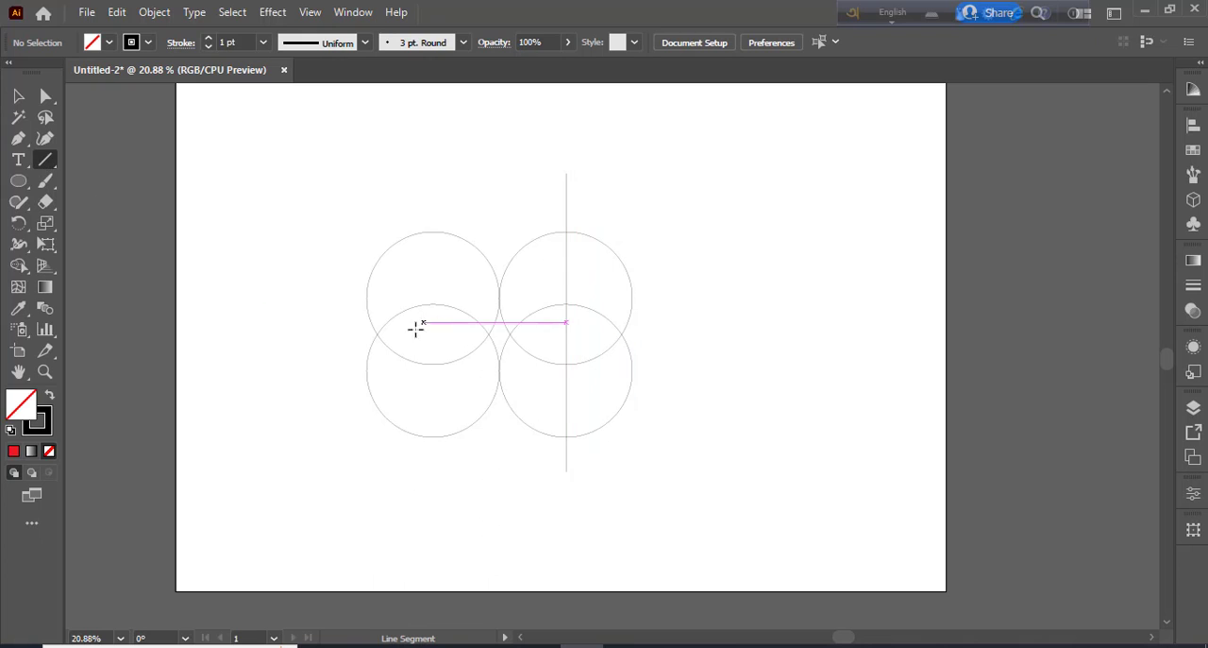
{"action": "left_click_drag", "start_coordinate": [433, 302], "coordinate": [433, 502]}
{"action": "left_click_drag", "start_coordinate": [434, 303], "coordinate": [433, 172]}
{"action": "left_click", "coordinate": [17, 97]}
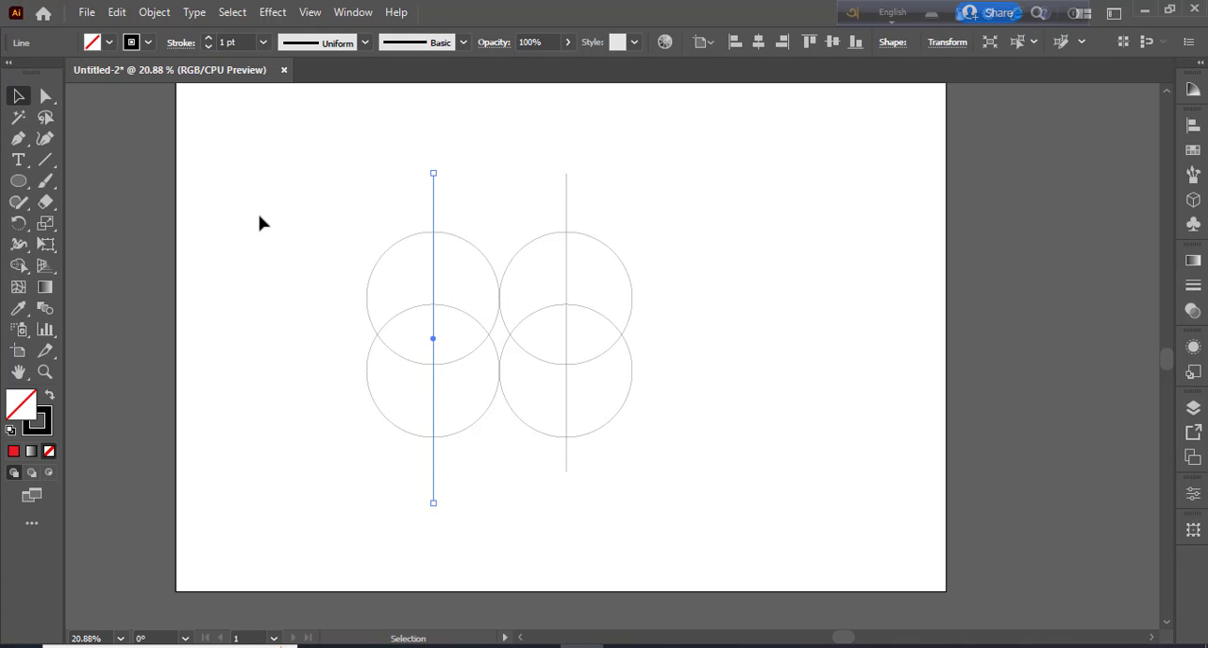
{"action": "left_click", "coordinate": [262, 223]}
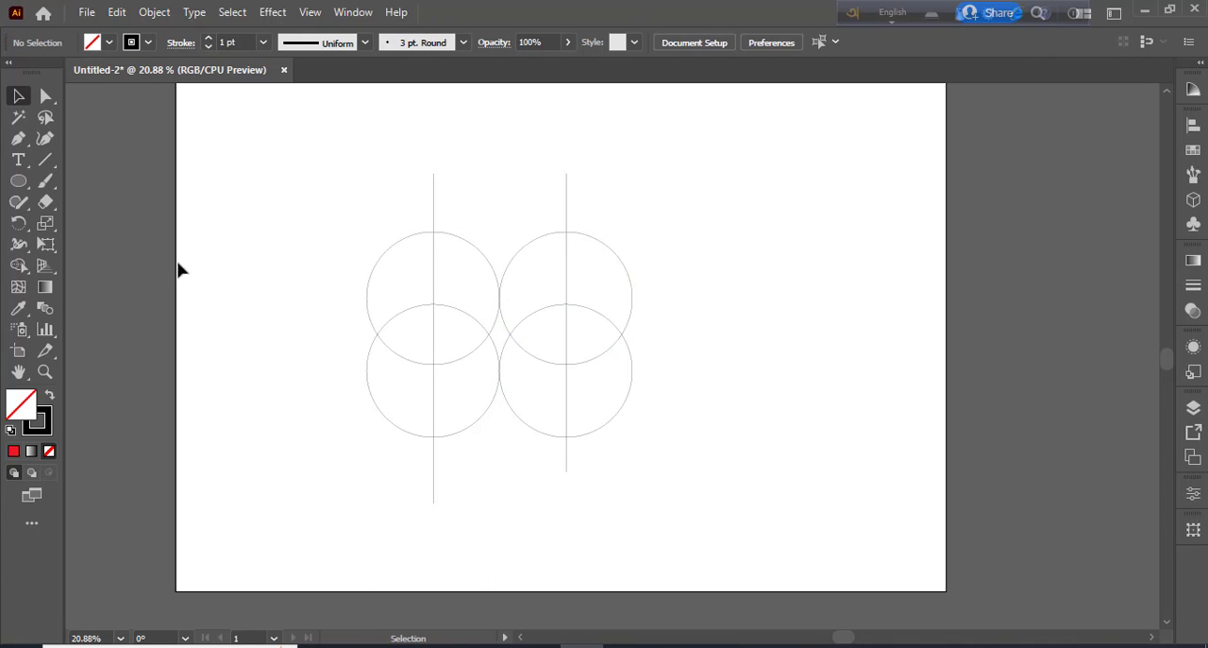
Draw a horizontal line across the overlaps of the upper and lower circles, extending past both sides of the group
{"action": "left_click", "coordinate": [45, 159]}
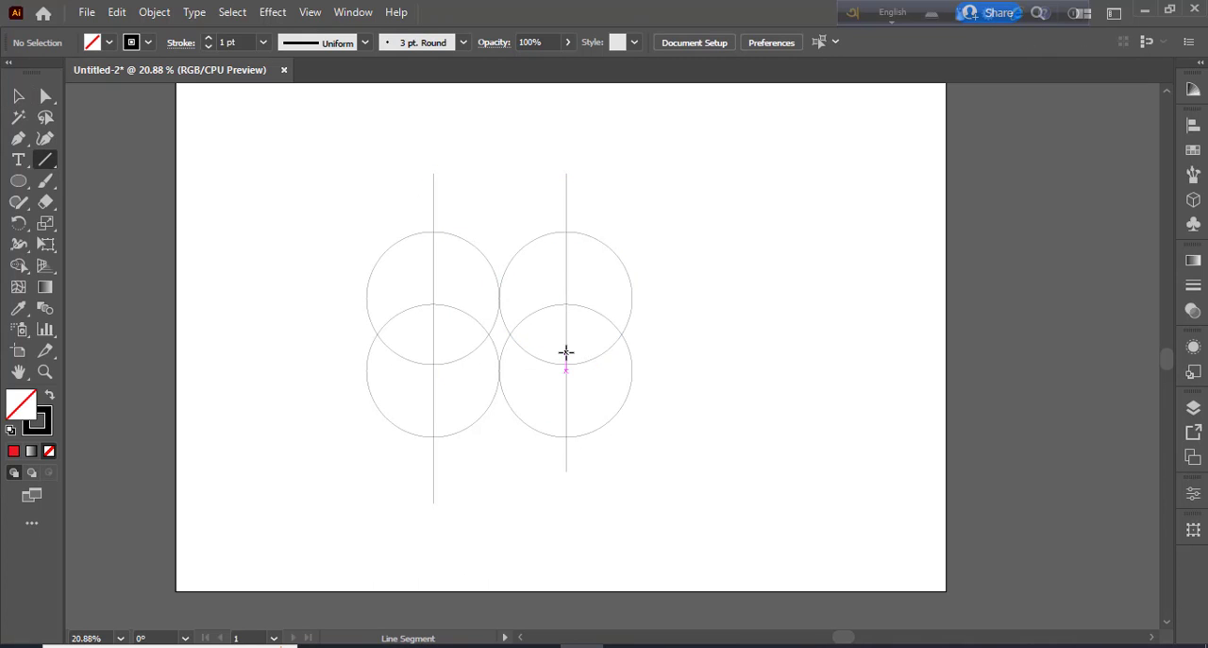
{"action": "left_click_drag", "start_coordinate": [566, 352], "coordinate": [299, 351]}
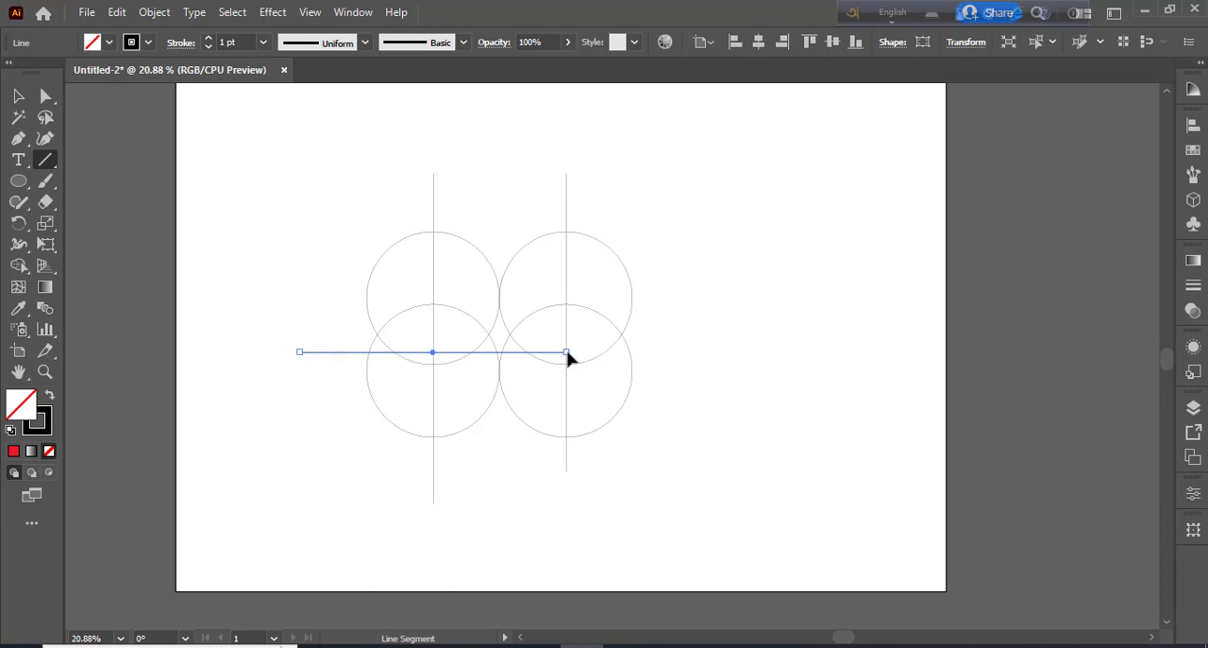
{"action": "left_click_drag", "start_coordinate": [567, 352], "coordinate": [680, 350]}
{"action": "left_click", "coordinate": [18, 98]}
{"action": "left_click", "coordinate": [304, 204]}
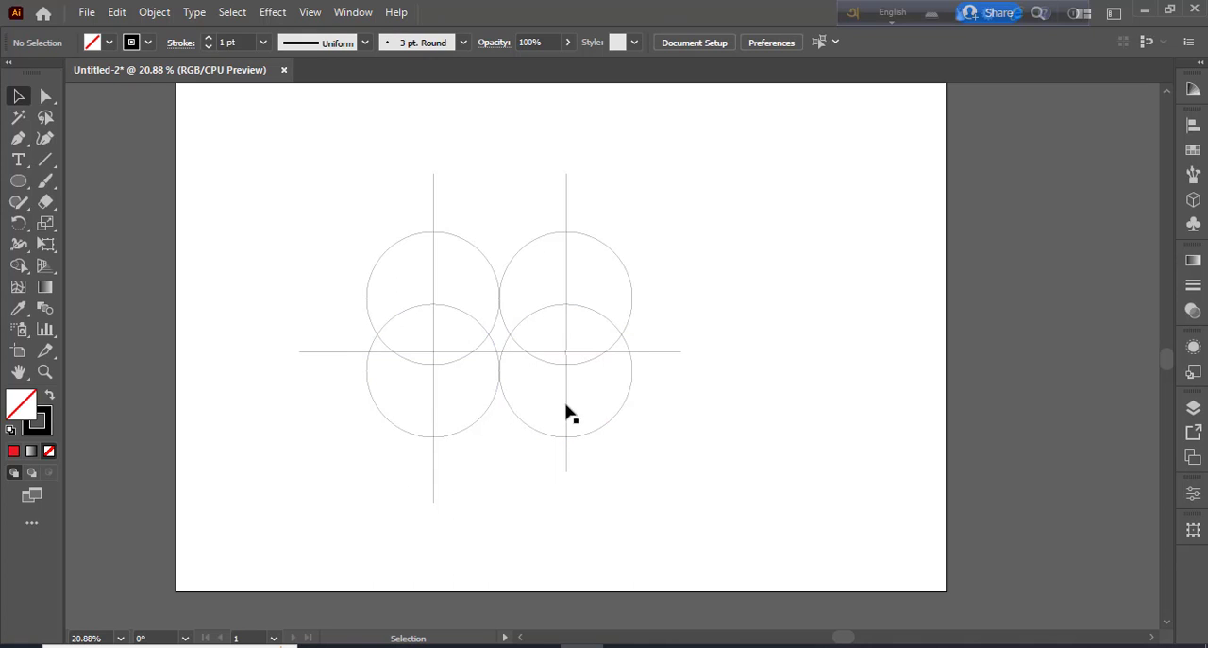
Draw a small circle centred on the intersection of the horizontal line and the right vertical line
{"action": "left_click", "coordinate": [18, 180]}
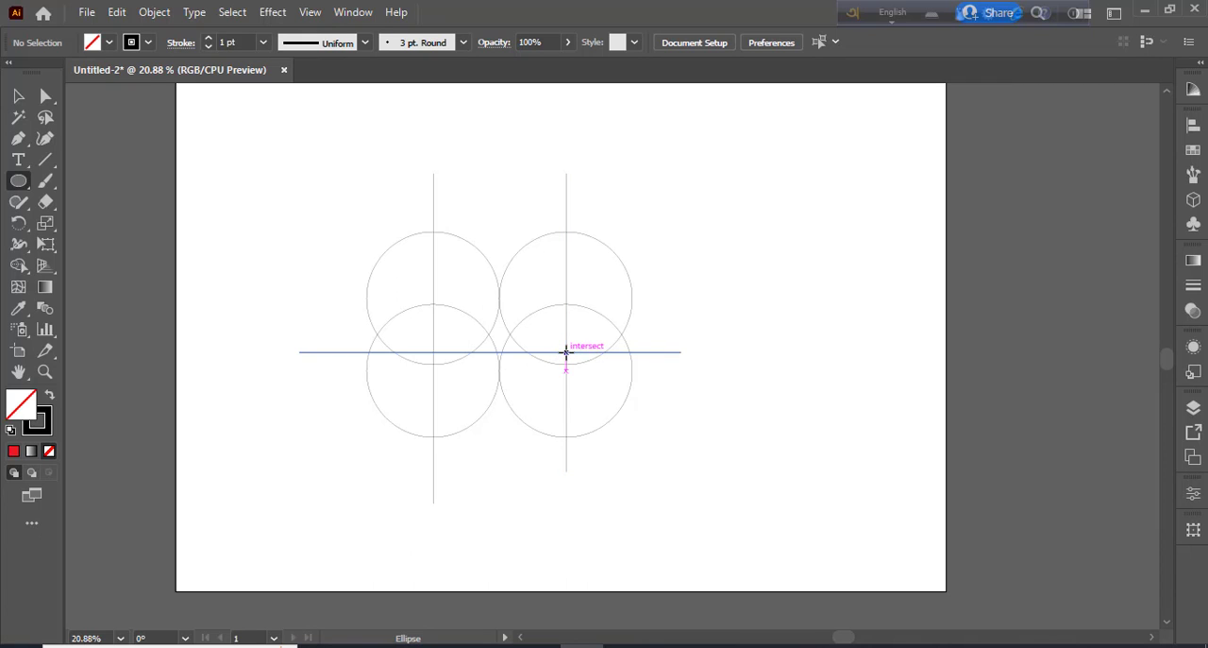
{"action": "left_click_drag", "start_coordinate": [567, 352], "coordinate": [587, 372]}
{"action": "left_click", "coordinate": [18, 96]}
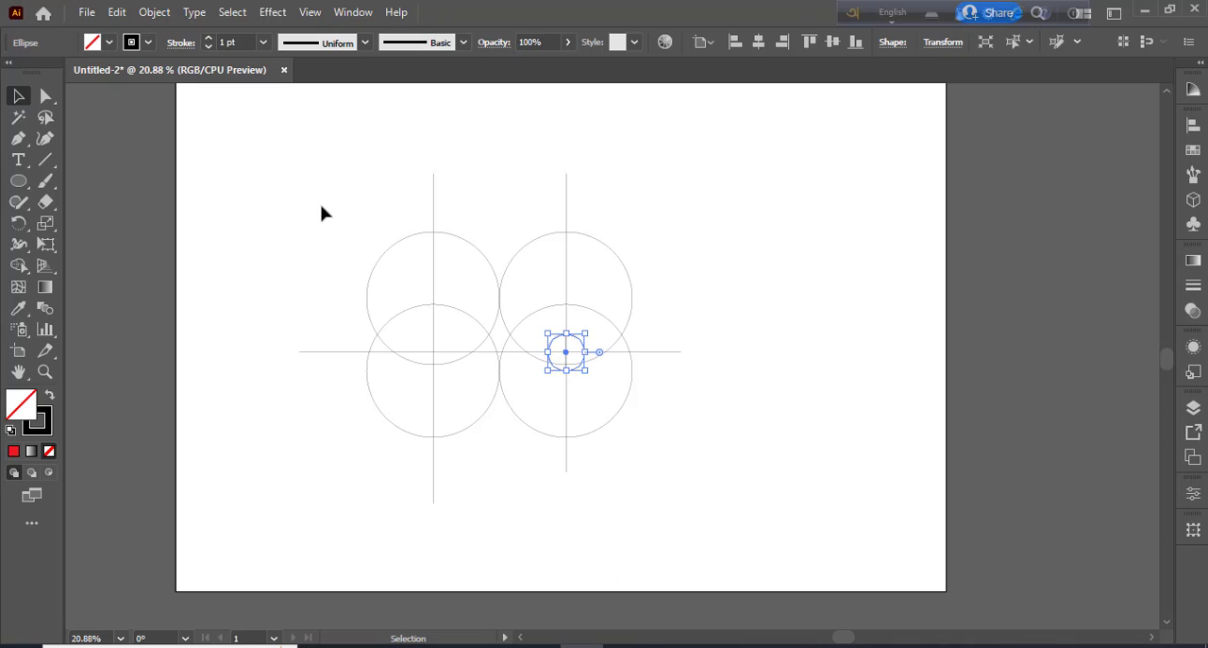
{"action": "left_click", "coordinate": [323, 212]}
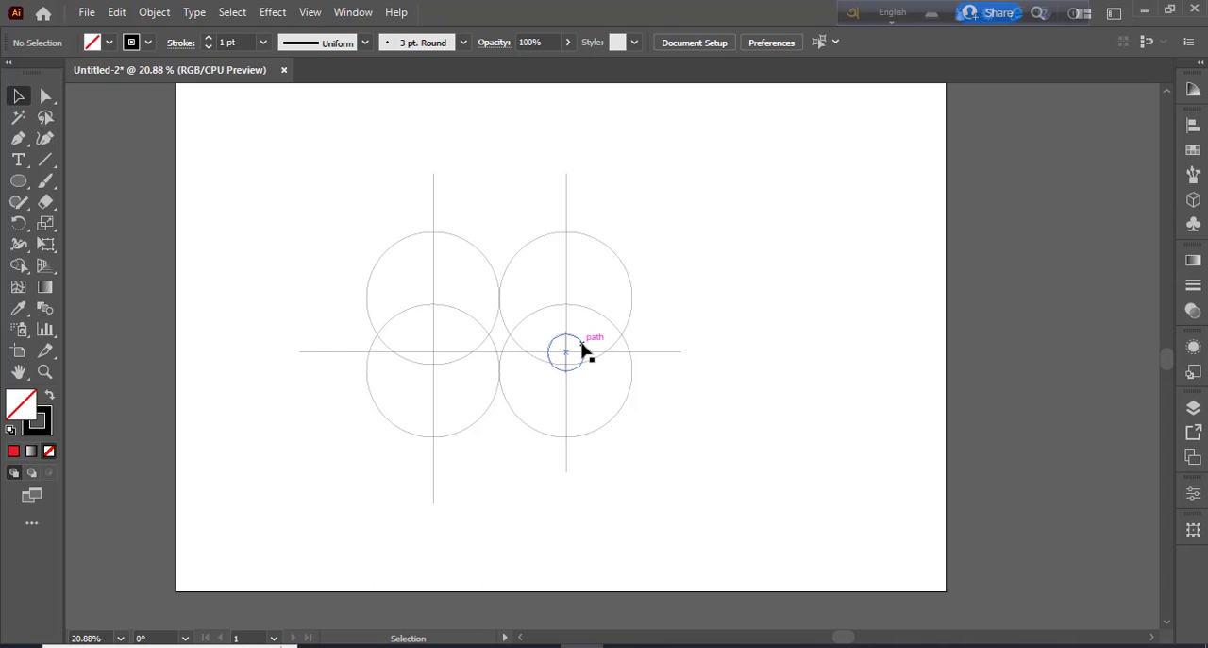
{"action": "left_click", "coordinate": [583, 350]}
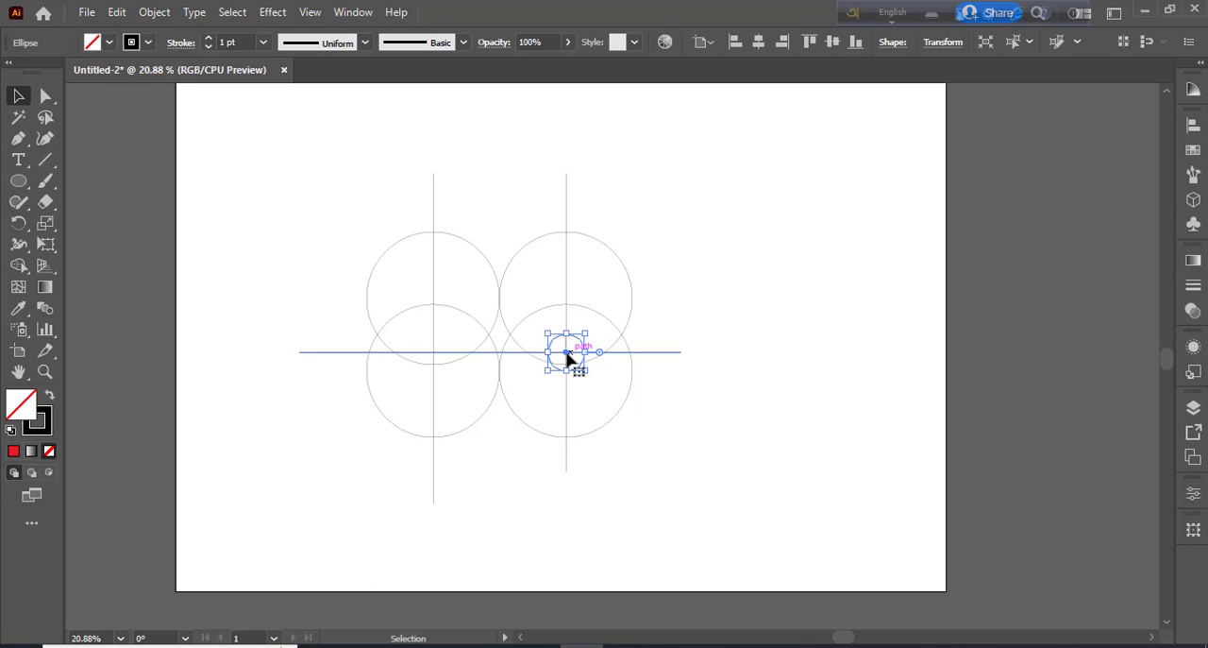
{"action": "left_click", "coordinate": [566, 283], "text": "shift"}
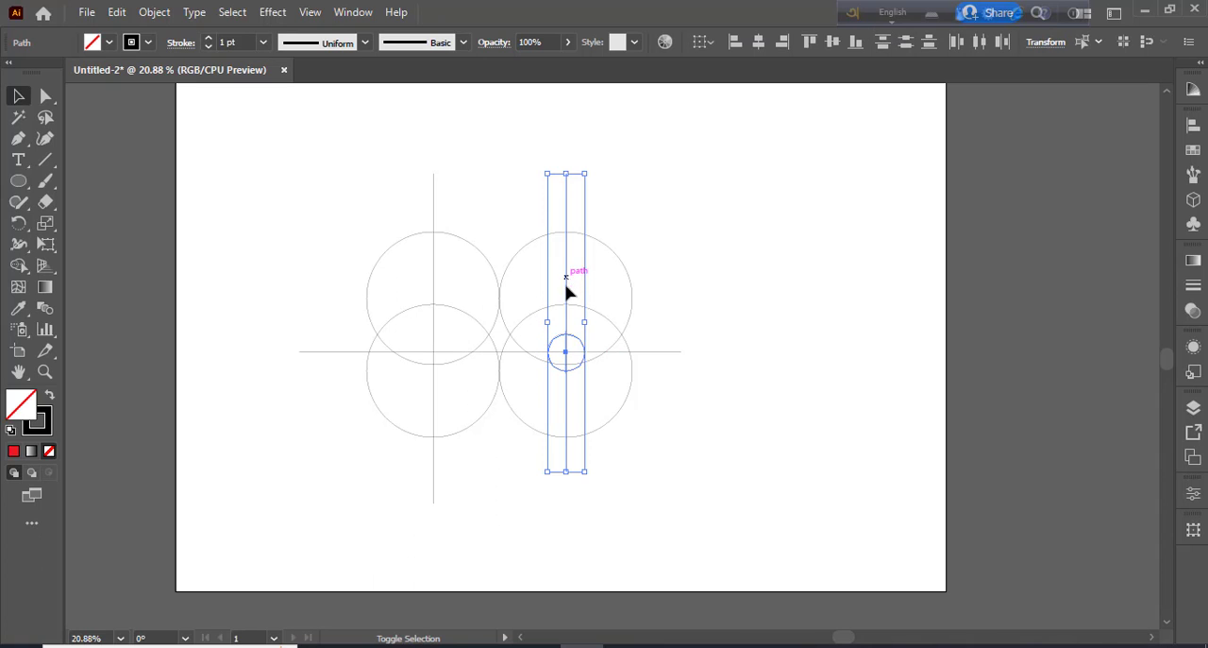
{"action": "left_click", "coordinate": [782, 43]}
{"action": "key", "text": "ctrl+z"}
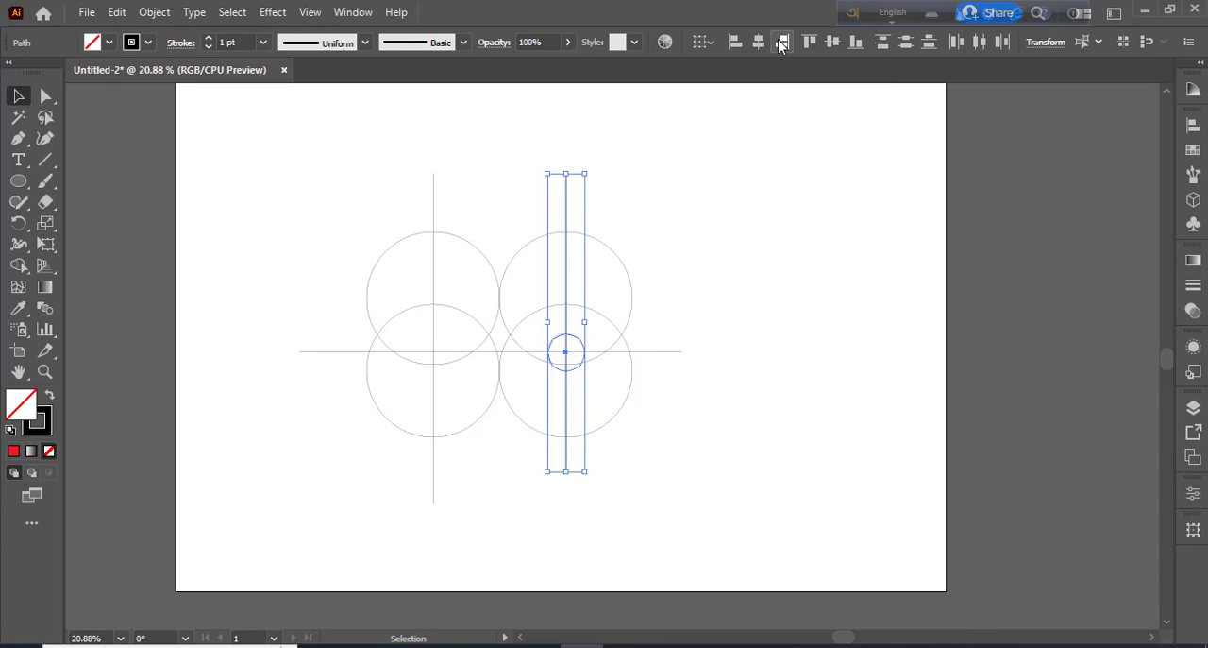
{"action": "left_click", "coordinate": [750, 238]}
Nudge the small circle left until its right edge touches the right vertical line
{"action": "left_click", "coordinate": [582, 347]}
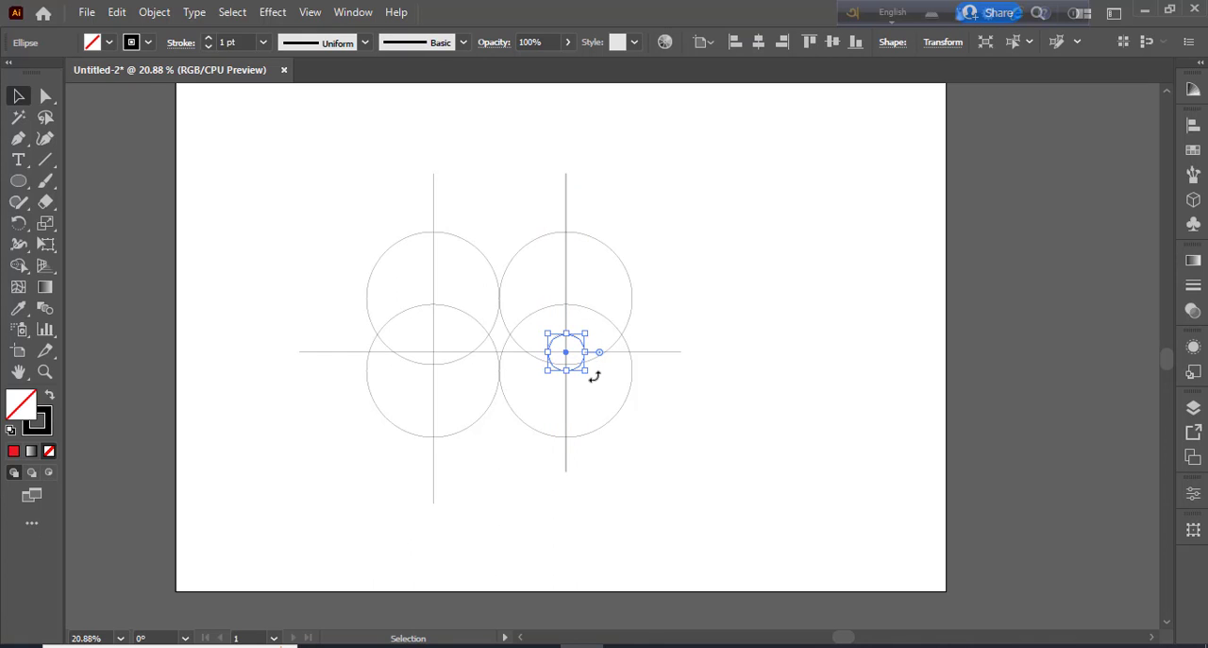
{"action": "key", "text": "Left"}
{"action": "key", "text": "Left"}
{"action": "key", "text": "Left"}
{"action": "key", "text": "Left"}
{"action": "key", "text": "Left"}
{"action": "key", "text": "Left"}
{"action": "key", "text": "Left"}
{"action": "key", "text": "Left"}
{"action": "key", "text": "Left"}
{"action": "key", "text": "Left"}
{"action": "key", "text": "Left"}
{"action": "key", "text": "Left"}
{"action": "key", "text": "Left"}
{"action": "key", "text": "Left"}
{"action": "key", "text": "Left"}
{"action": "key", "text": "Left"}
{"action": "key", "text": "Left"}
{"action": "key", "text": "Left"}
{"action": "left_click", "coordinate": [707, 409]}
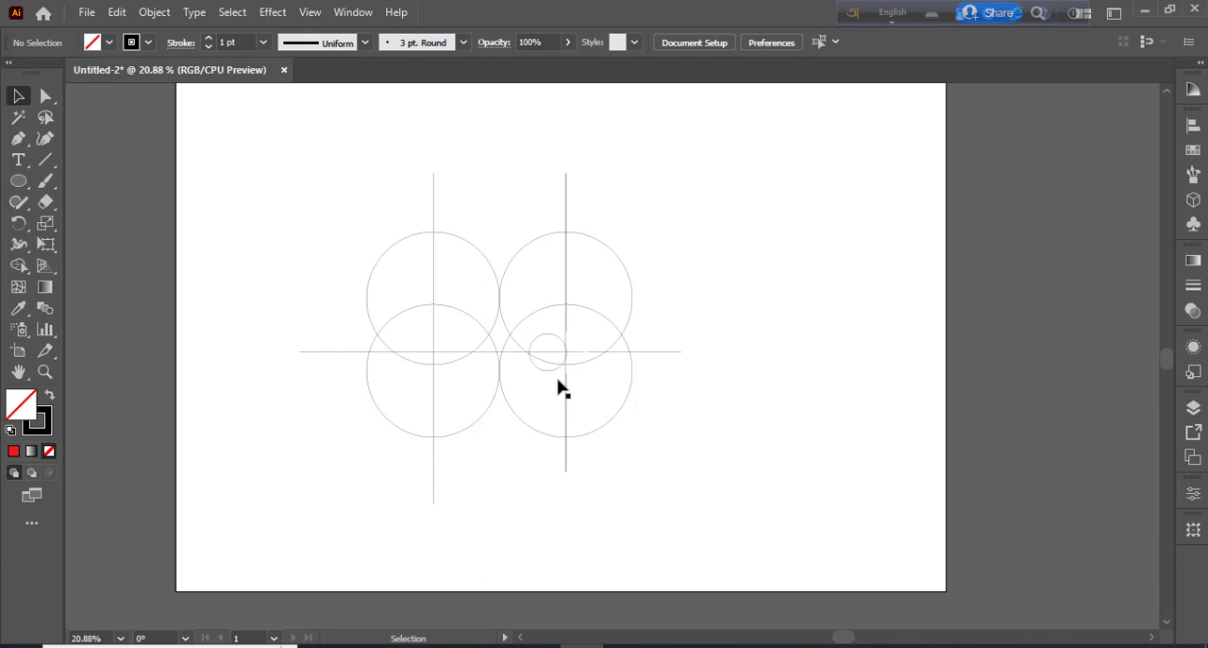
Enlarge the small circle leftward until it crosses just past the left vertical line, keeping its right edge on the right vertical line
{"action": "left_click", "coordinate": [547, 353]}
{"action": "left_click_drag", "start_coordinate": [528, 355], "coordinate": [410, 348]}
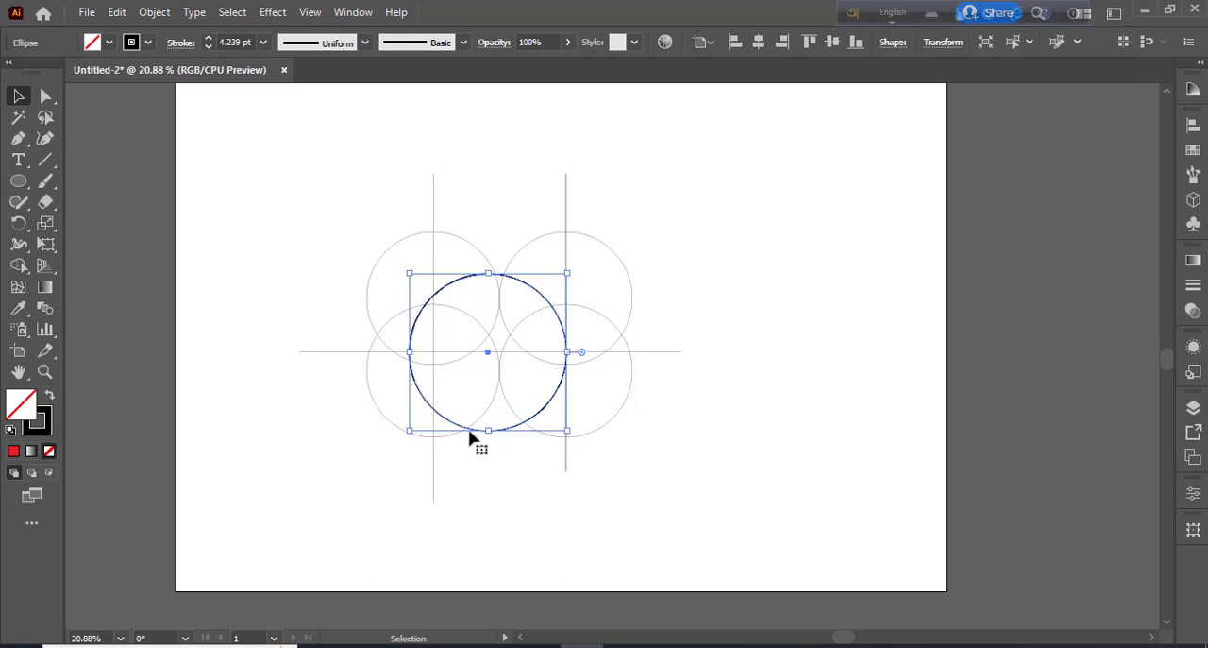
{"action": "left_click", "coordinate": [746, 477]}
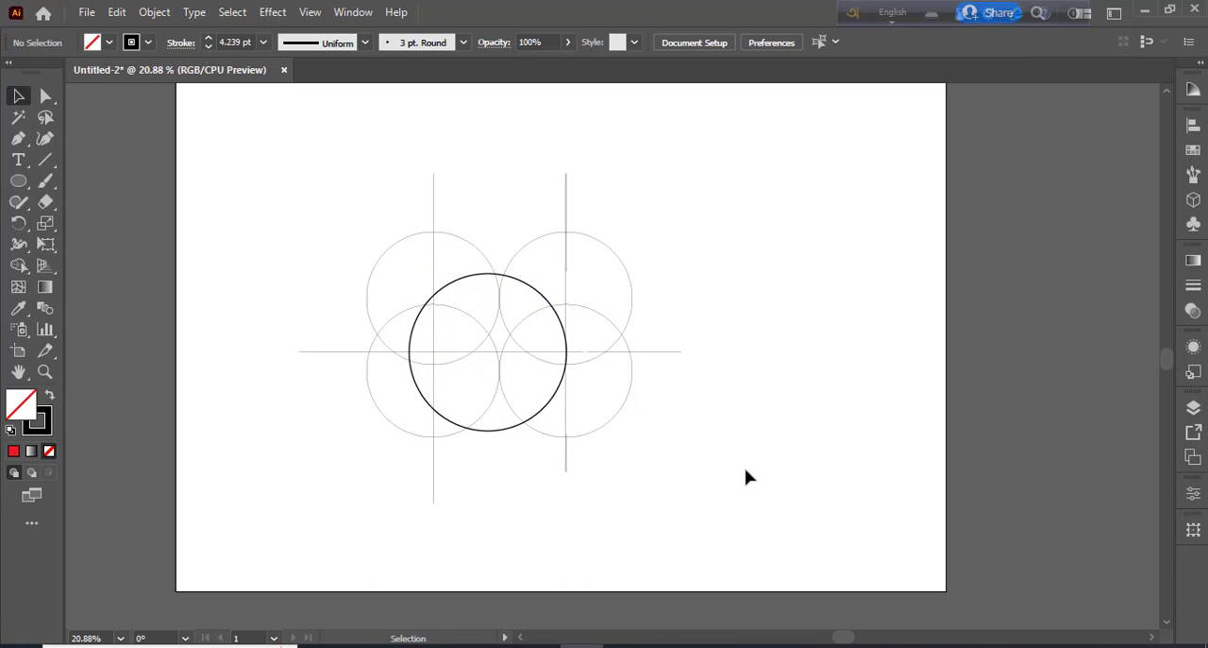
Set the enlarged middle circle's stroke weight to 1 pt
{"action": "left_click", "coordinate": [533, 295]}
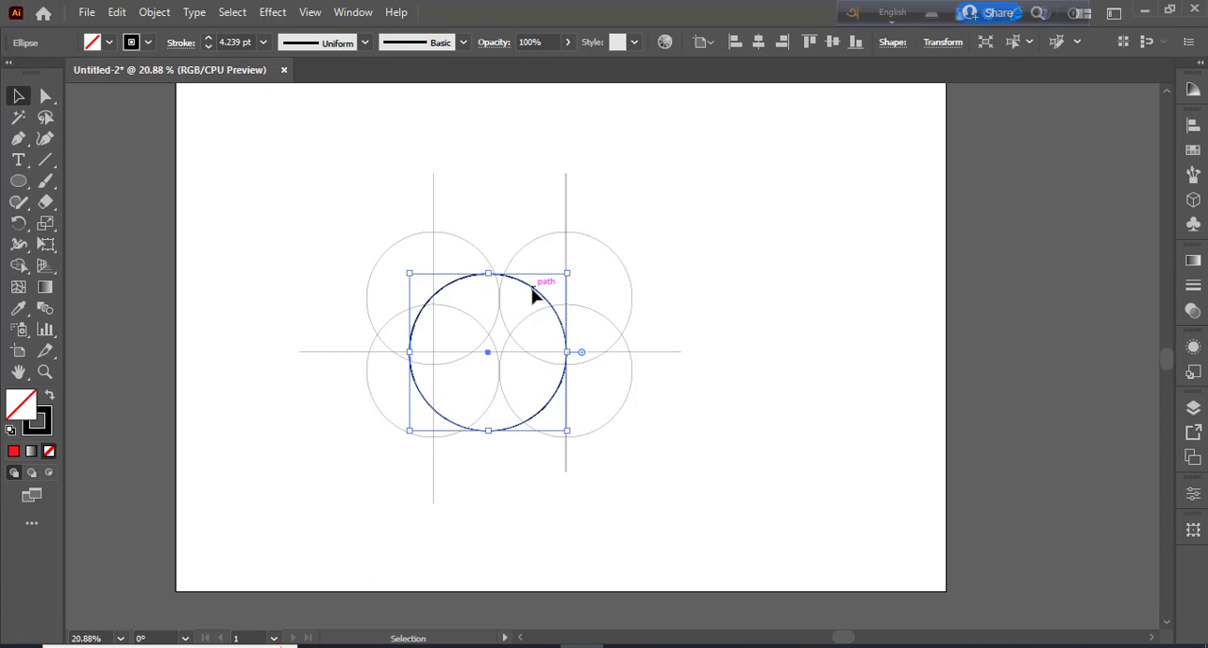
{"action": "left_click", "coordinate": [263, 42]}
{"action": "left_click", "coordinate": [283, 118]}
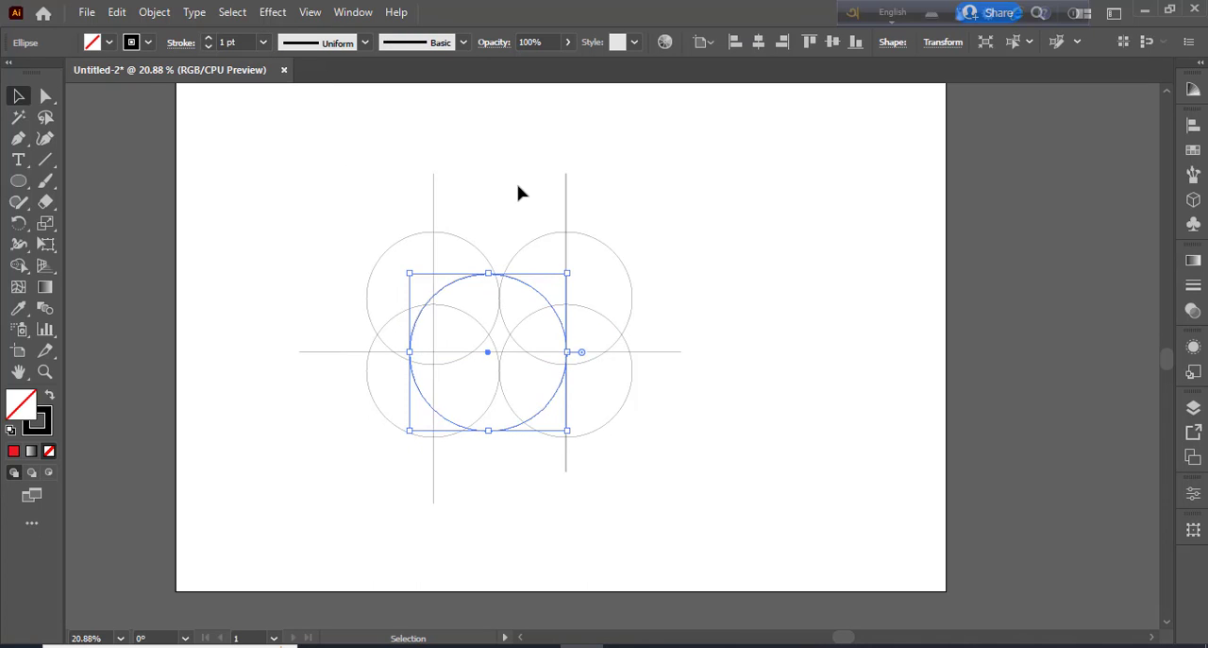
{"action": "left_click", "coordinate": [519, 193]}
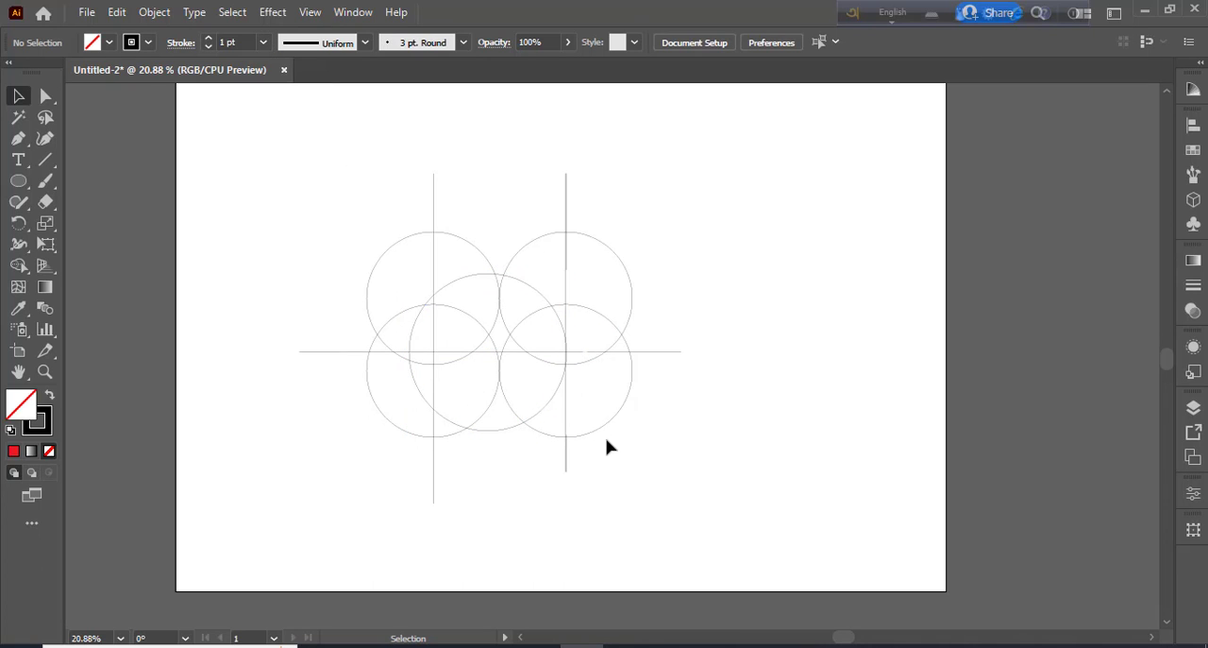
Draw a small circle centred where the two lower circles touch and nudge it up until its top meets the horizontal line
{"action": "key", "text": "l"}
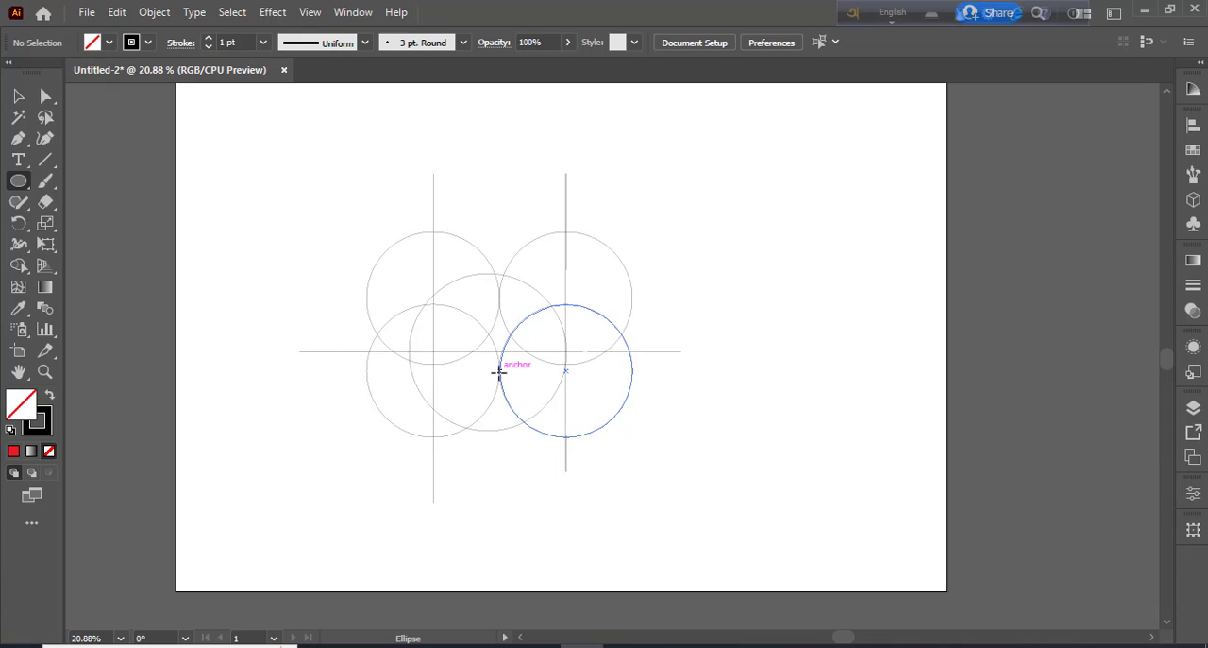
{"action": "left_click_drag", "start_coordinate": [499, 371], "coordinate": [502, 384]}
{"action": "key", "text": "shift+Up"}
{"action": "key", "text": "shift+Up"}
{"action": "key", "text": "shift+Up"}
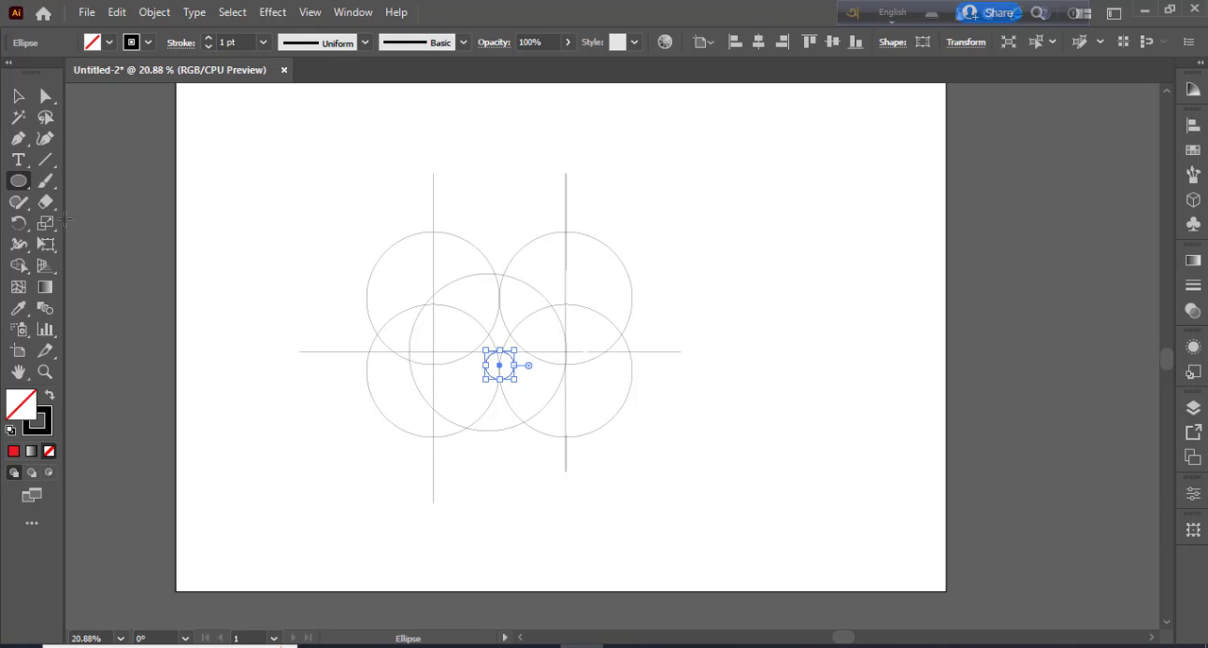
{"action": "left_click", "coordinate": [19, 96]}
{"action": "left_click", "coordinate": [336, 245]}
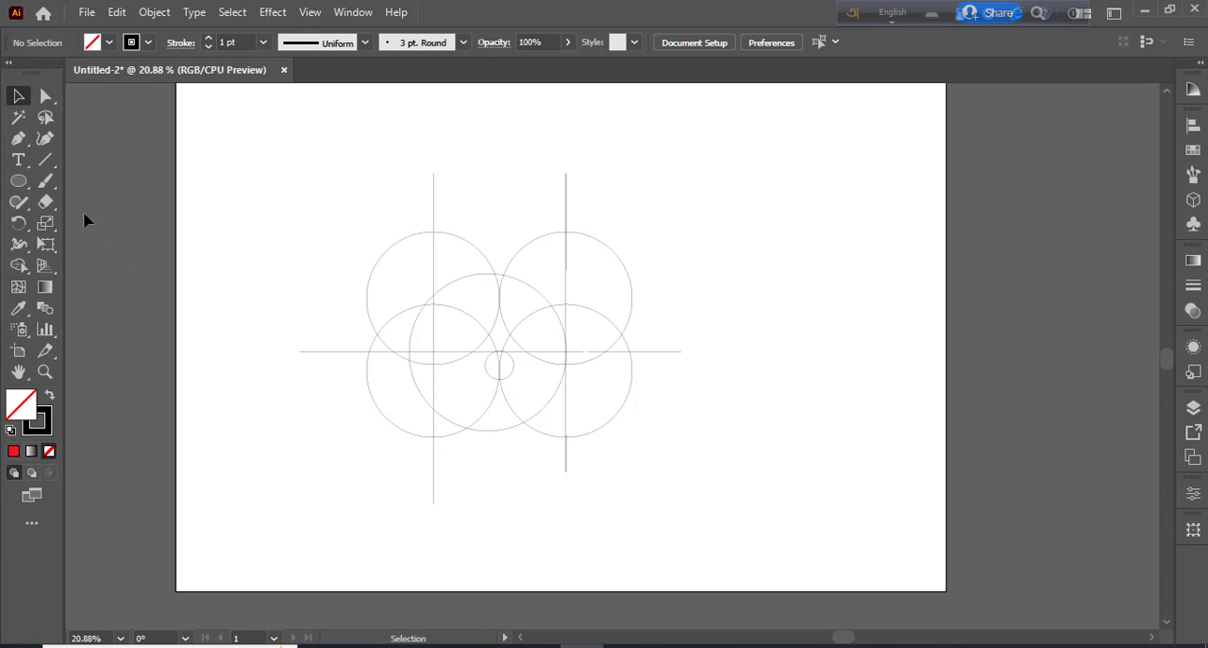
Draw a circle about 212 px across on the middle circle's left anchor and nudge it left until it touches the left vertical line
{"action": "left_click", "coordinate": [19, 181]}
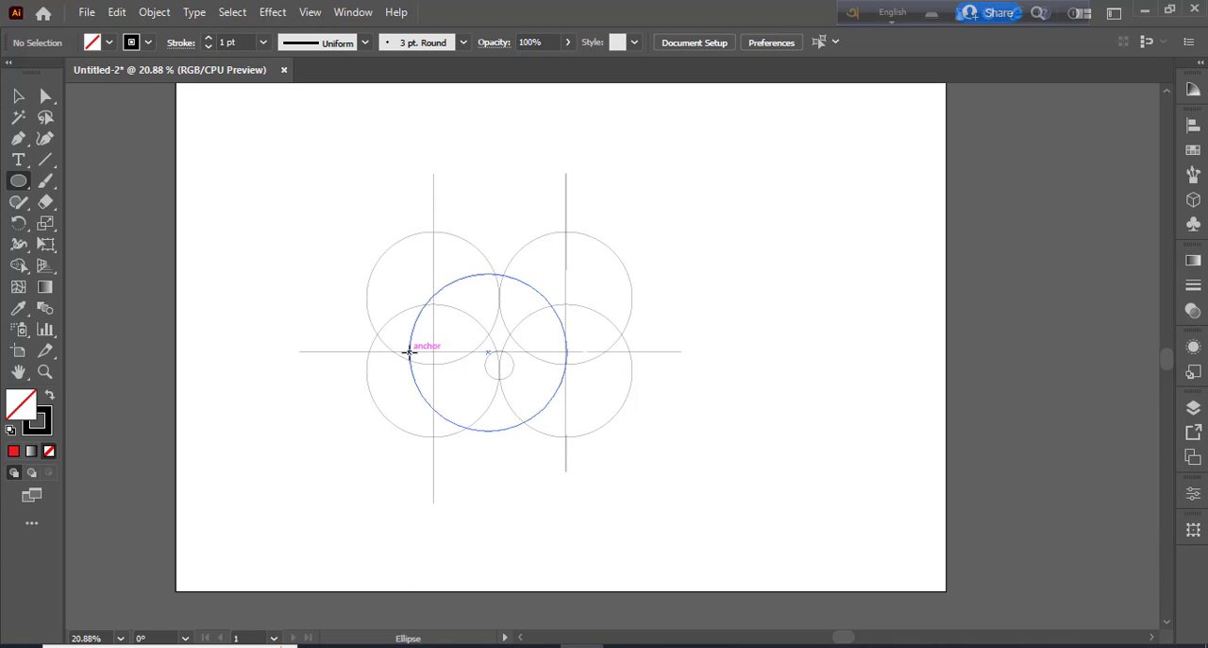
{"action": "left_click_drag", "start_coordinate": [408, 352], "coordinate": [434, 377]}
{"action": "left_click", "coordinate": [439, 418]}
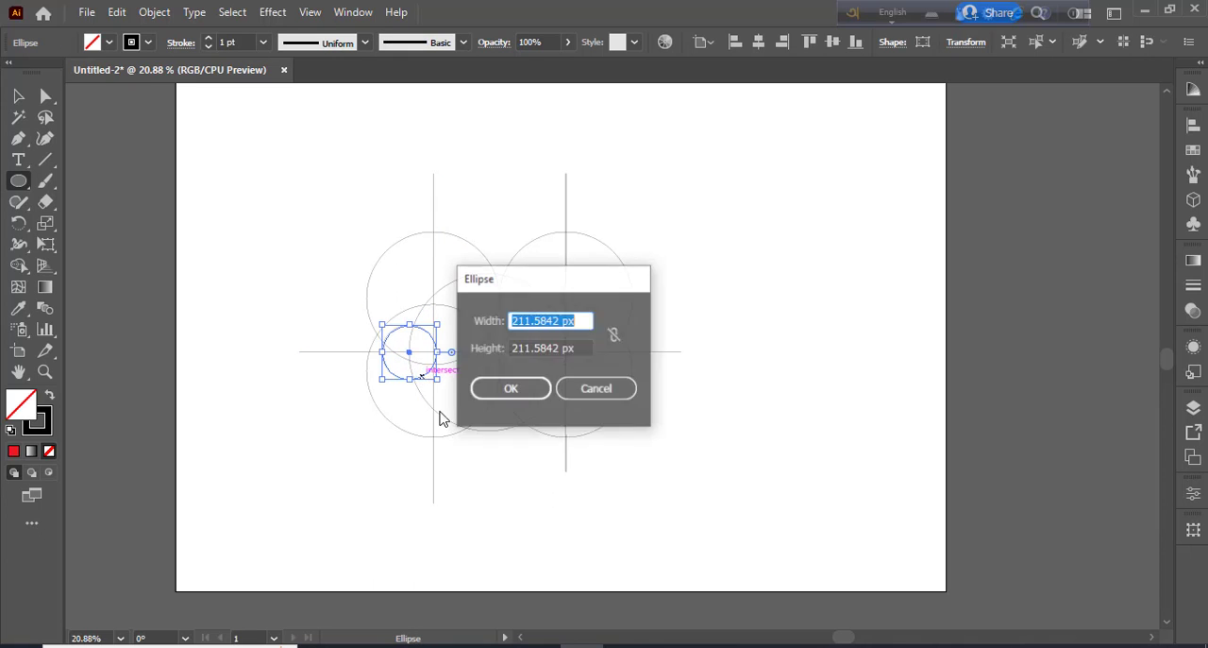
{"action": "left_click", "coordinate": [593, 397]}
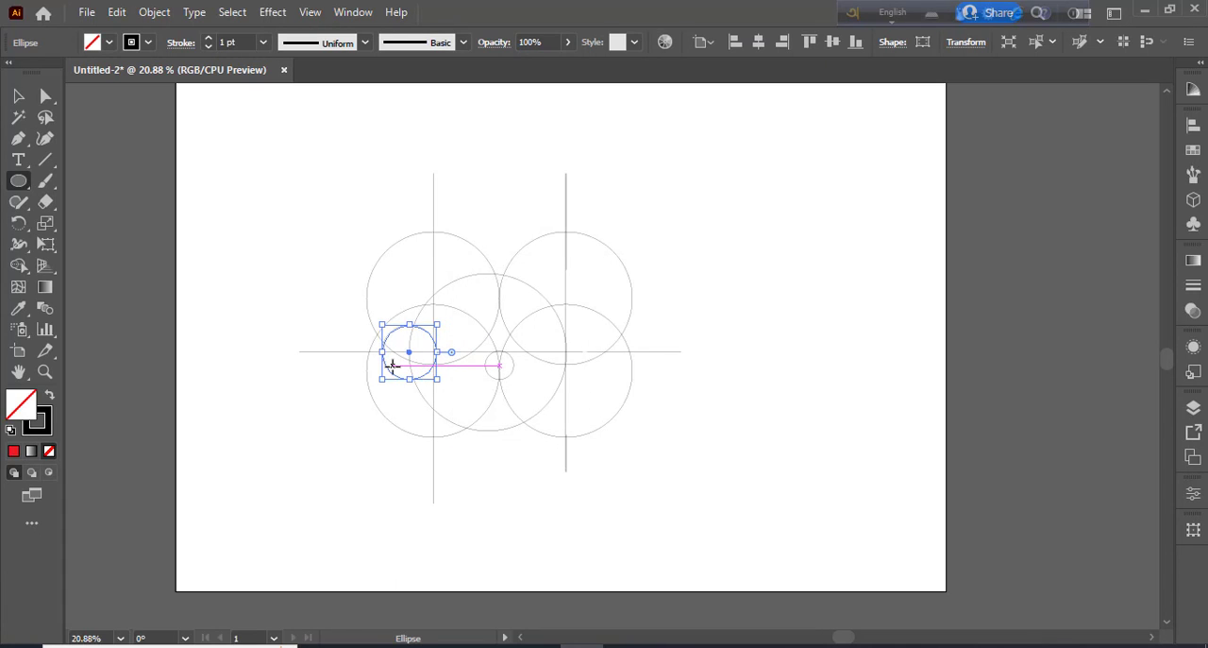
{"action": "key", "text": "Left"}
{"action": "key", "text": "Left"}
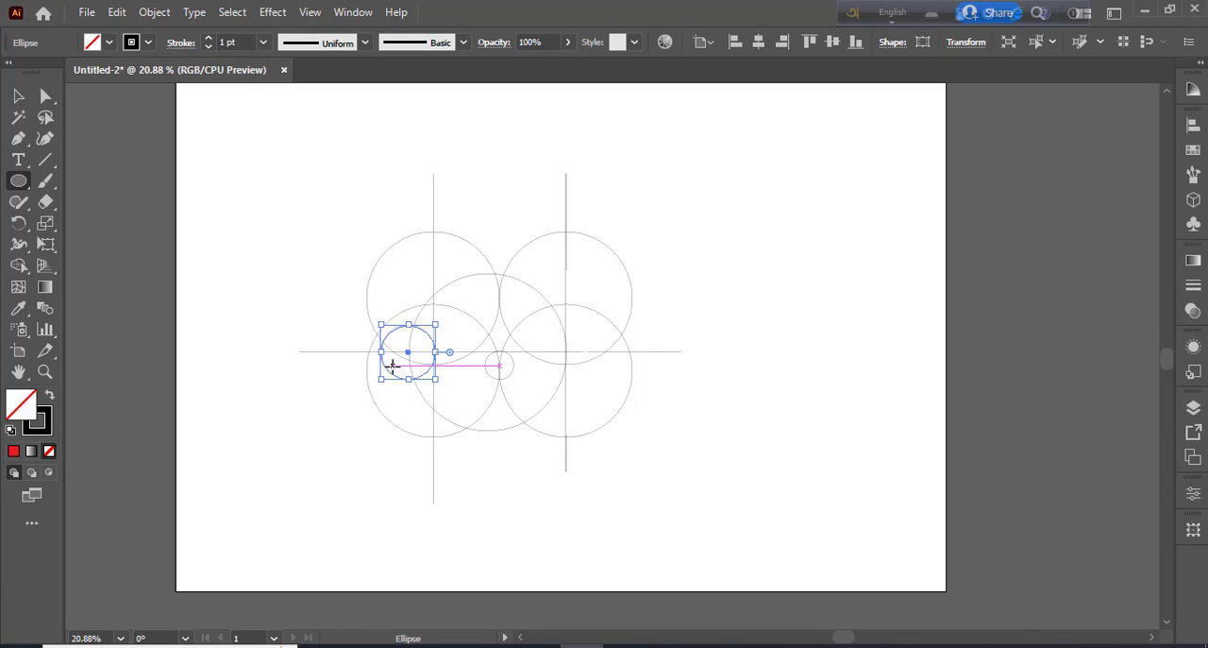
{"action": "key", "text": "v"}
{"action": "left_click", "coordinate": [388, 197]}
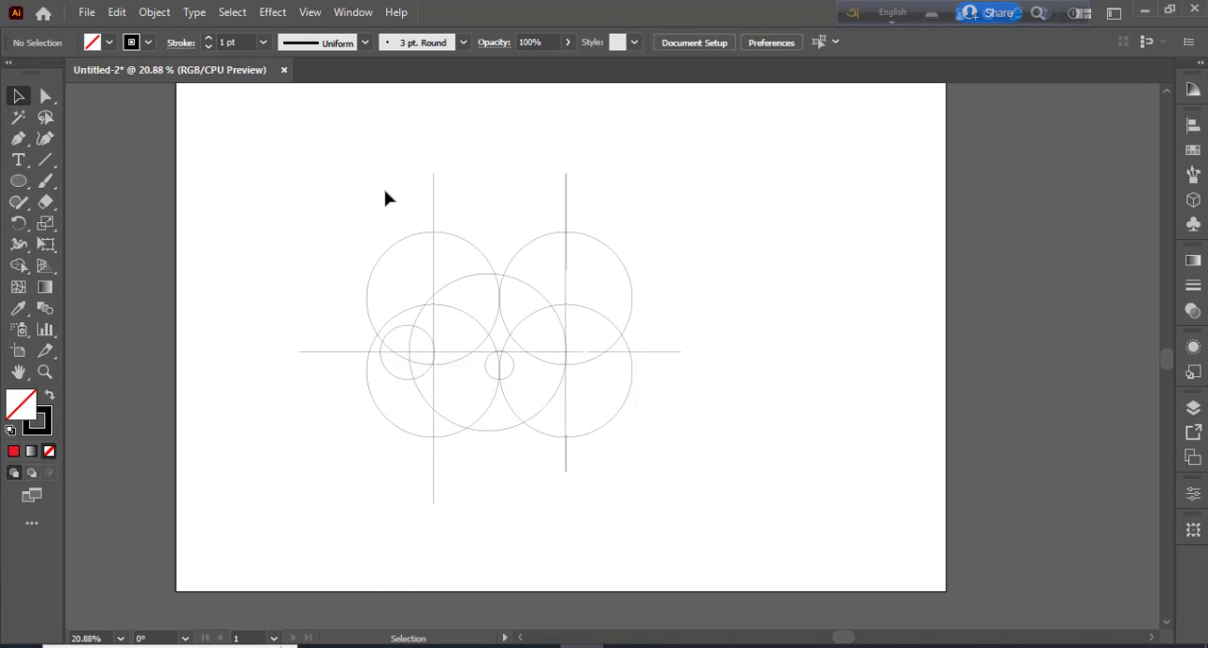
{"action": "left_click", "coordinate": [396, 379]}
{"action": "left_click", "coordinate": [318, 270]}
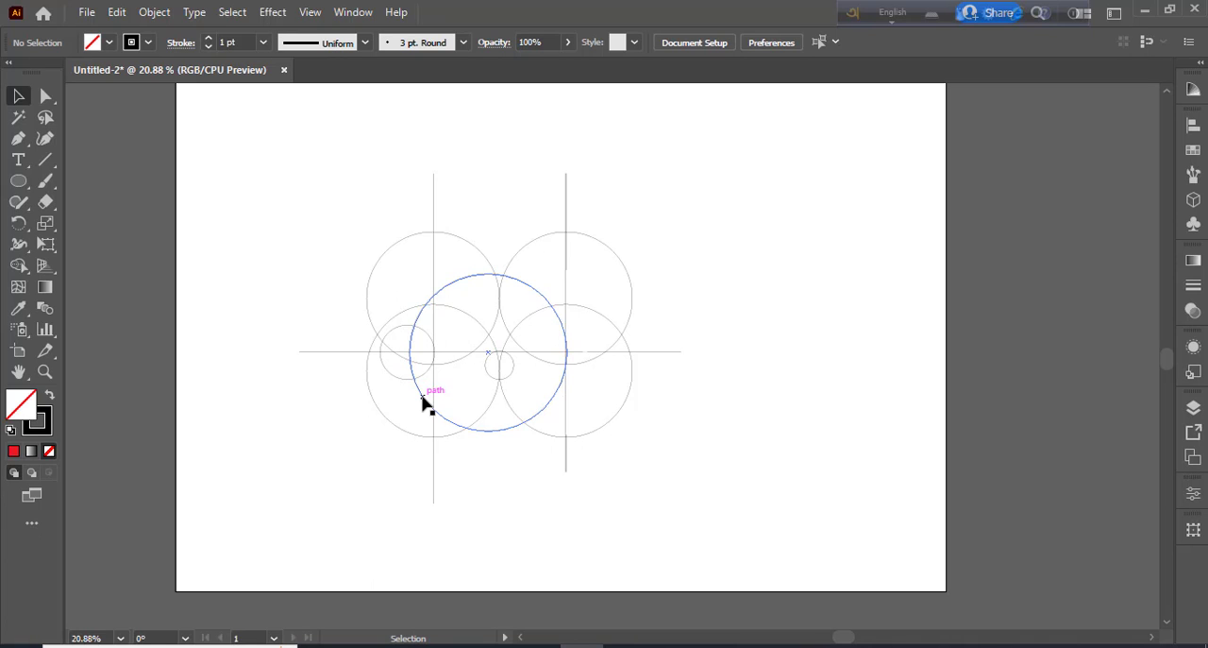
Draw a larger circle centred on the small circle between the lower circles and nudge it slightly upward
{"action": "left_click", "coordinate": [18, 181]}
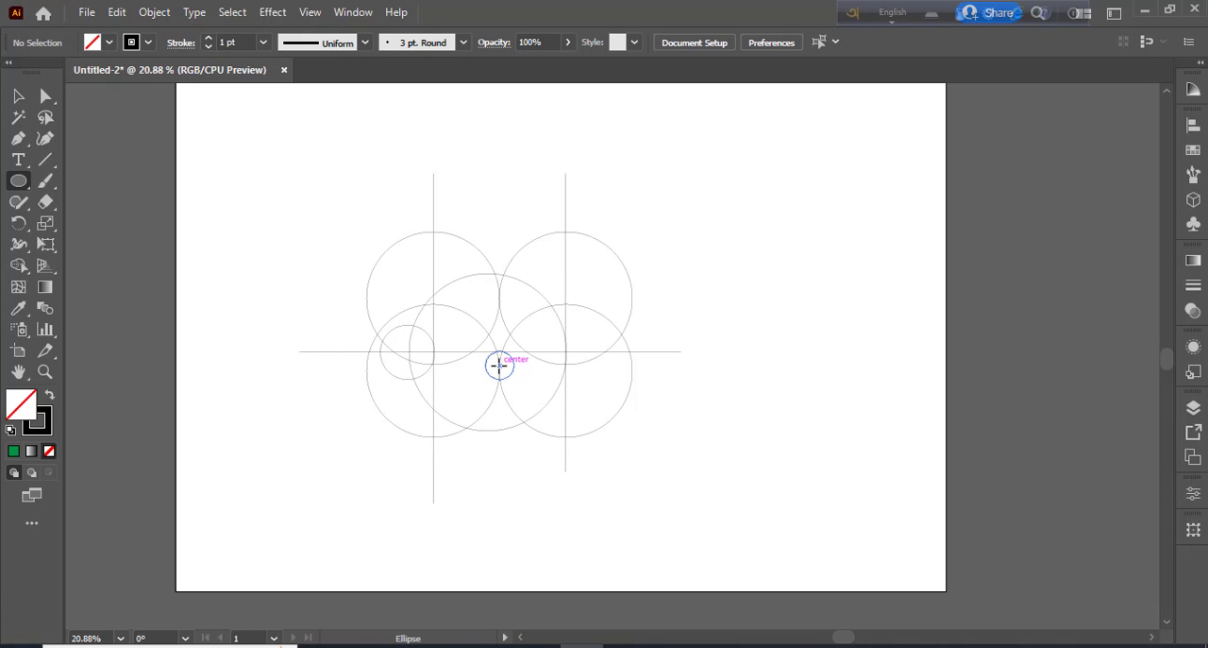
{"action": "left_click_drag", "start_coordinate": [499, 365], "coordinate": [523, 407]}
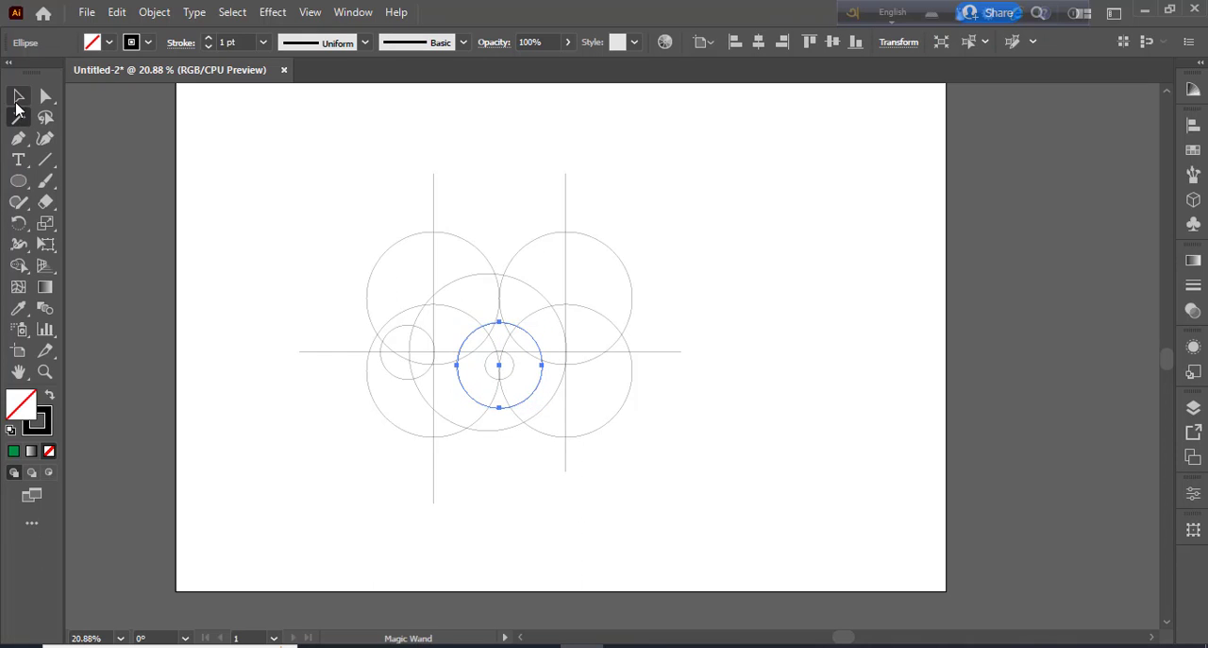
{"action": "left_click", "coordinate": [18, 96]}
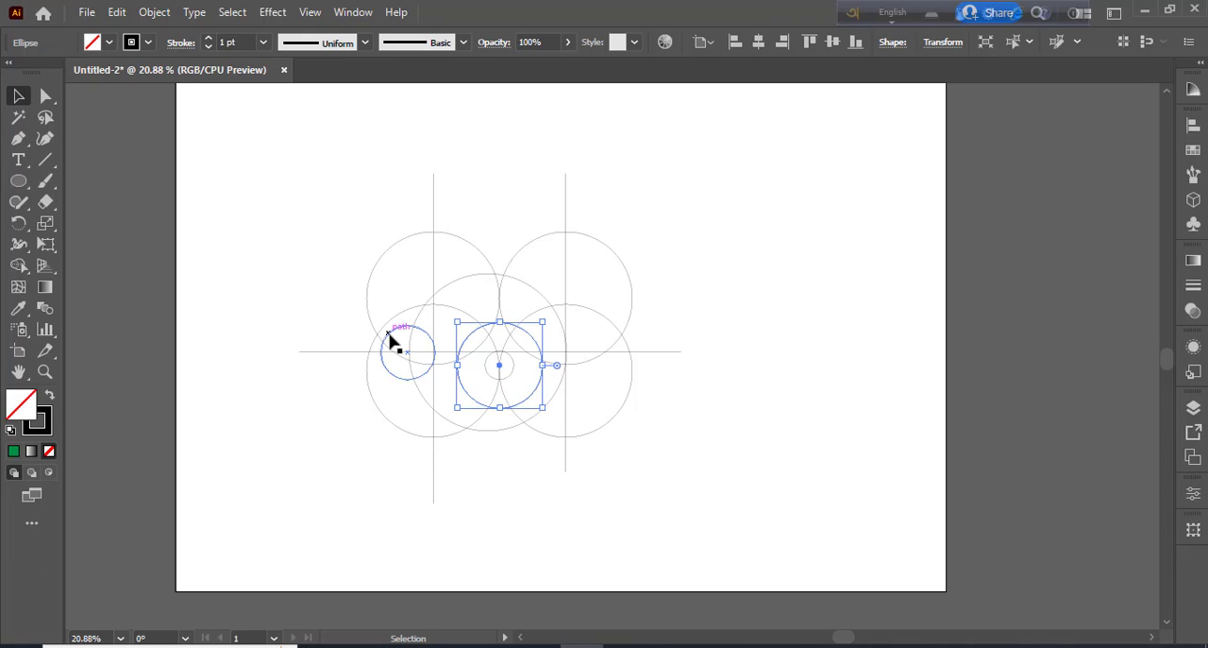
{"action": "key", "text": "Up"}
{"action": "key", "text": "Up"}
{"action": "key", "text": "Up"}
{"action": "key", "text": "Up"}
{"action": "key", "text": "Up"}
{"action": "key", "text": "Up"}
{"action": "key", "text": "Up"}
{"action": "key", "text": "Up"}
{"action": "key", "text": "Up"}
{"action": "key", "text": "Up"}
{"action": "key", "text": "Up"}
{"action": "key", "text": "Up"}
{"action": "key", "text": "Up"}
{"action": "key", "text": "Up"}
{"action": "key", "text": "Up"}
{"action": "key", "text": "Up"}
{"action": "key", "text": "Up"}
{"action": "key", "text": "Up"}
{"action": "key", "text": "Up"}
{"action": "key", "text": "Up"}
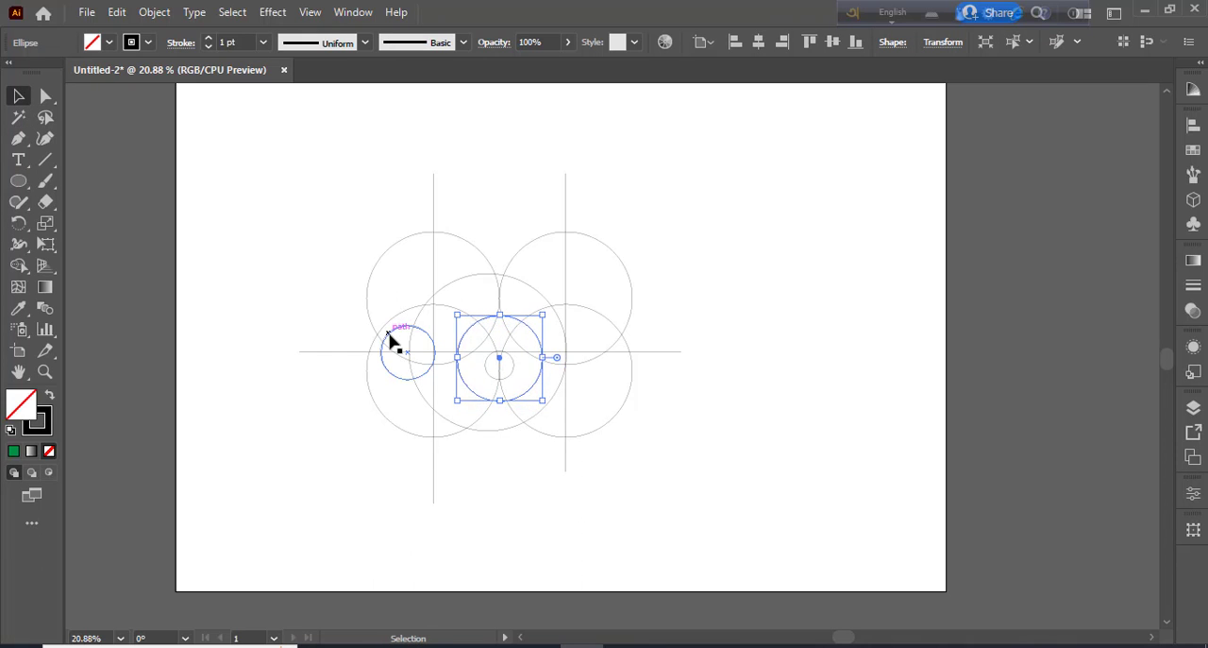
Nudge the circle between the lower circles upward until its bottom edge reaches the centre of the small circle
{"action": "key", "text": "Up"}
{"action": "key", "text": "Up"}
{"action": "key", "text": "Up"}
{"action": "key", "text": "Up"}
{"action": "key", "text": "Up"}
{"action": "key", "text": "Up"}
{"action": "key", "text": "Up"}
{"action": "key", "text": "Up"}
{"action": "key", "text": "Up"}
{"action": "key", "text": "Up"}
{"action": "key", "text": "Up"}
{"action": "key", "text": "Up"}
{"action": "key", "text": "Up"}
{"action": "key", "text": "Up"}
{"action": "key", "text": "Up"}
{"action": "key", "text": "Up"}
{"action": "key", "text": "Up"}
{"action": "key", "text": "Up"}
{"action": "key", "text": "Up"}
{"action": "key", "text": "Up"}
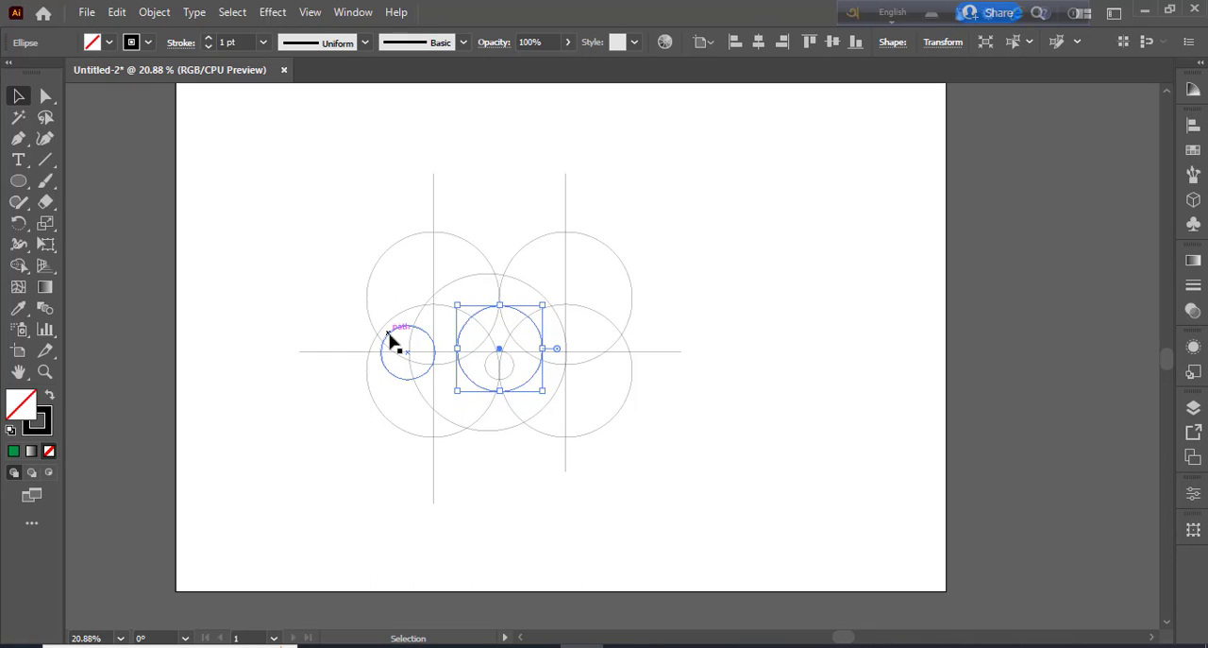
{"action": "key", "text": "Up"}
{"action": "key", "text": "Up"}
{"action": "key", "text": "Up"}
{"action": "key", "text": "Up"}
{"action": "key", "text": "Up"}
{"action": "key", "text": "Up"}
{"action": "key", "text": "Up"}
{"action": "key", "text": "Up"}
{"action": "key", "text": "Up"}
{"action": "key", "text": "Up"}
{"action": "key", "text": "Up"}
{"action": "key", "text": "Up"}
{"action": "key", "text": "Up"}
{"action": "key", "text": "Up"}
{"action": "key", "text": "Up"}
{"action": "key", "text": "Up"}
{"action": "key", "text": "Up"}
{"action": "key", "text": "Up"}
{"action": "key", "text": "Up"}
{"action": "key", "text": "Up"}
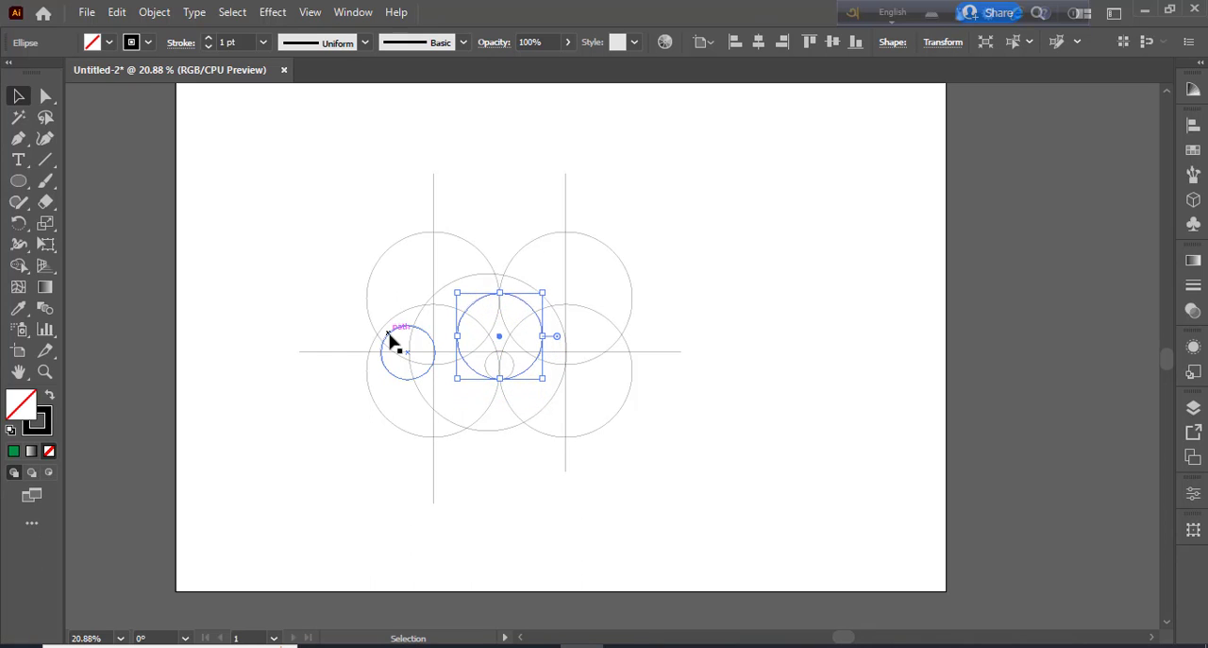
{"action": "key", "text": "Up"}
{"action": "key", "text": "Up"}
{"action": "key", "text": "Up"}
{"action": "key", "text": "Up"}
{"action": "key", "text": "Up"}
{"action": "key", "text": "Up"}
{"action": "key", "text": "Up"}
{"action": "key", "text": "Up"}
{"action": "key", "text": "Up"}
{"action": "key", "text": "Up"}
{"action": "key", "text": "Up"}
{"action": "key", "text": "Up"}
{"action": "key", "text": "Up"}
{"action": "key", "text": "Up"}
{"action": "key", "text": "Up"}
{"action": "key", "text": "Up"}
{"action": "key", "text": "Up"}
{"action": "key", "text": "Up"}
{"action": "key", "text": "Up"}
{"action": "key", "text": "Up"}
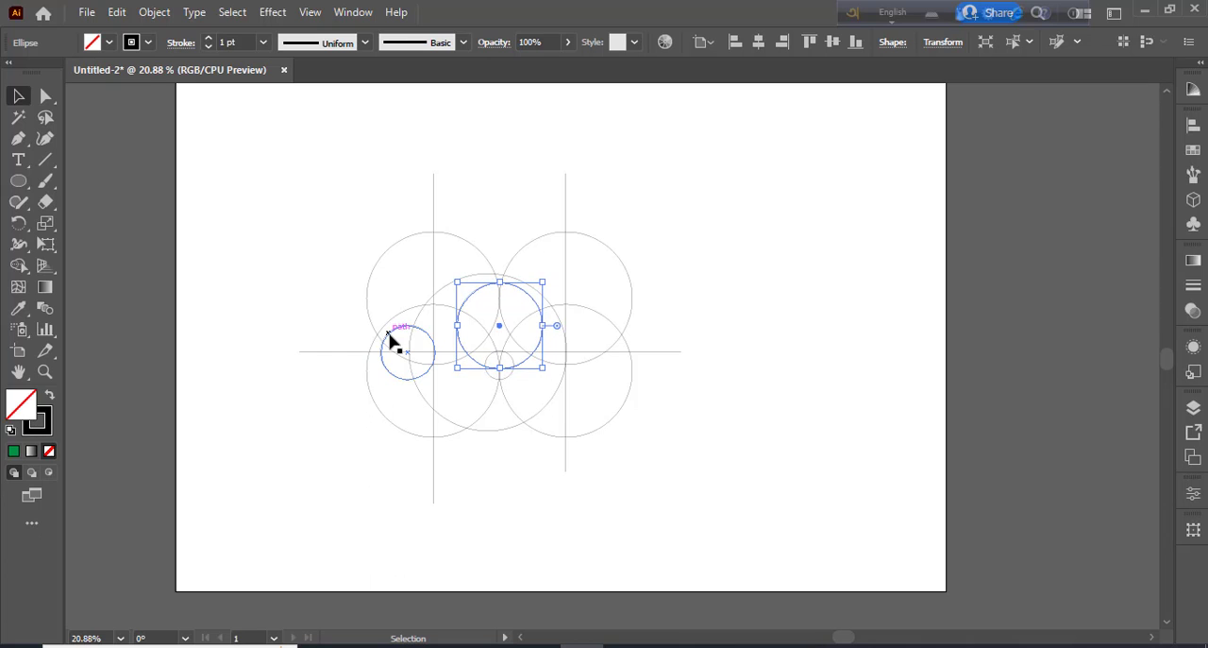
{"action": "key", "text": "Up"}
{"action": "key", "text": "Up"}
{"action": "key", "text": "Up"}
{"action": "key", "text": "Up"}
{"action": "key", "text": "Up"}
{"action": "key", "text": "Up"}
{"action": "key", "text": "Up"}
{"action": "key", "text": "Up"}
{"action": "key", "text": "Up"}
{"action": "key", "text": "Up"}
{"action": "key", "text": "Up"}
{"action": "key", "text": "Up"}
{"action": "key", "text": "Up"}
{"action": "key", "text": "Up"}
{"action": "key", "text": "Up"}
{"action": "key", "text": "Up"}
{"action": "key", "text": "Up"}
{"action": "key", "text": "Up"}
{"action": "key", "text": "Up"}
{"action": "key", "text": "Up"}
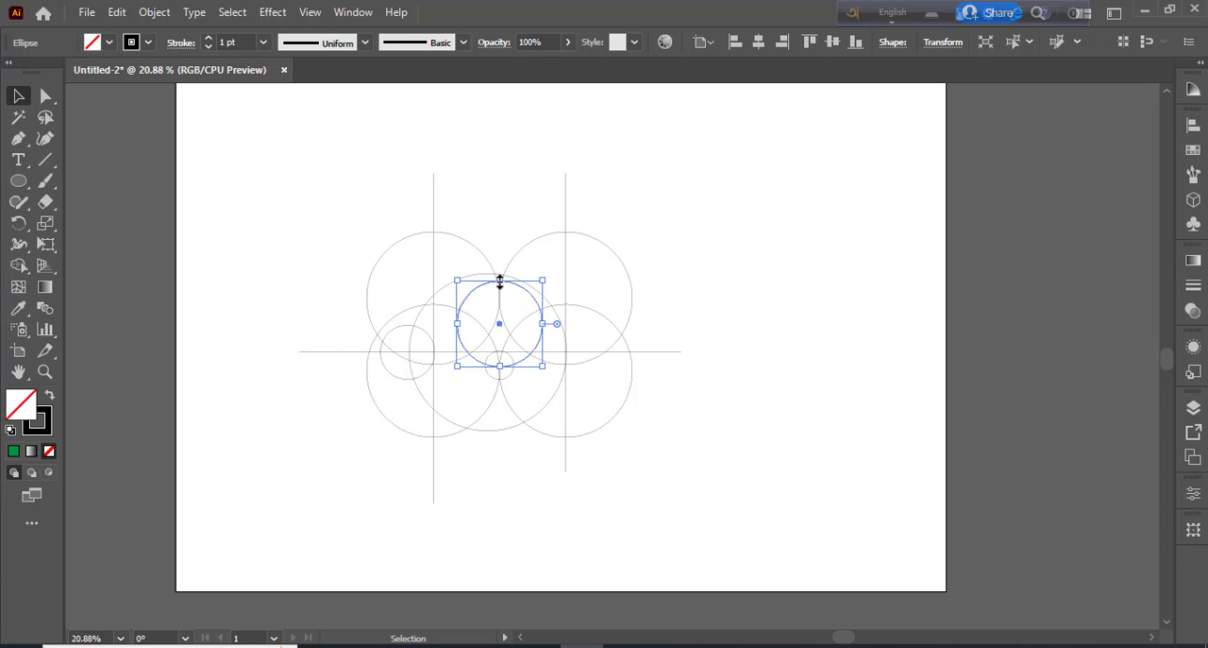
Enlarge the raised circle upward until it spans the two vertical lines, and set its stroke weight to 1 pt
{"action": "mouse_move", "coordinate": [501, 280]}
{"action": "left_mouse_down"}
{"action": "mouse_move", "coordinate": [500, 227]}
{"action": "mouse_move", "coordinate": [500, 237]}
{"action": "left_mouse_up"}
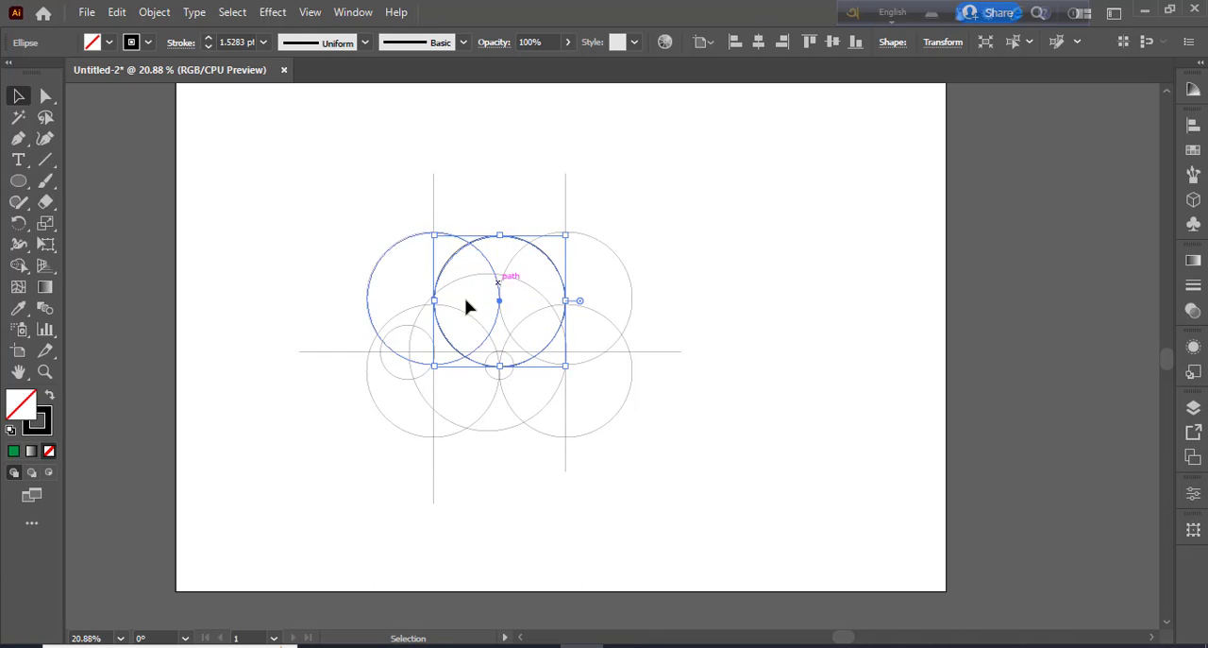
{"action": "left_click", "coordinate": [266, 43]}
{"action": "left_click", "coordinate": [283, 117]}
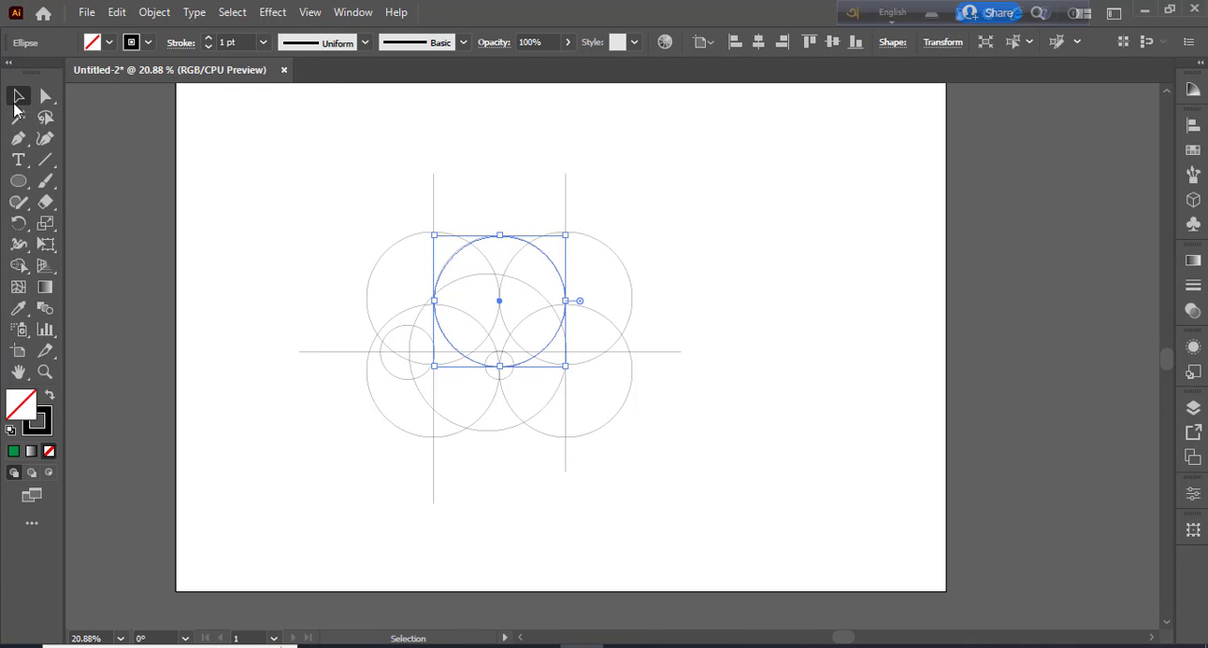
{"action": "left_click", "coordinate": [236, 173]}
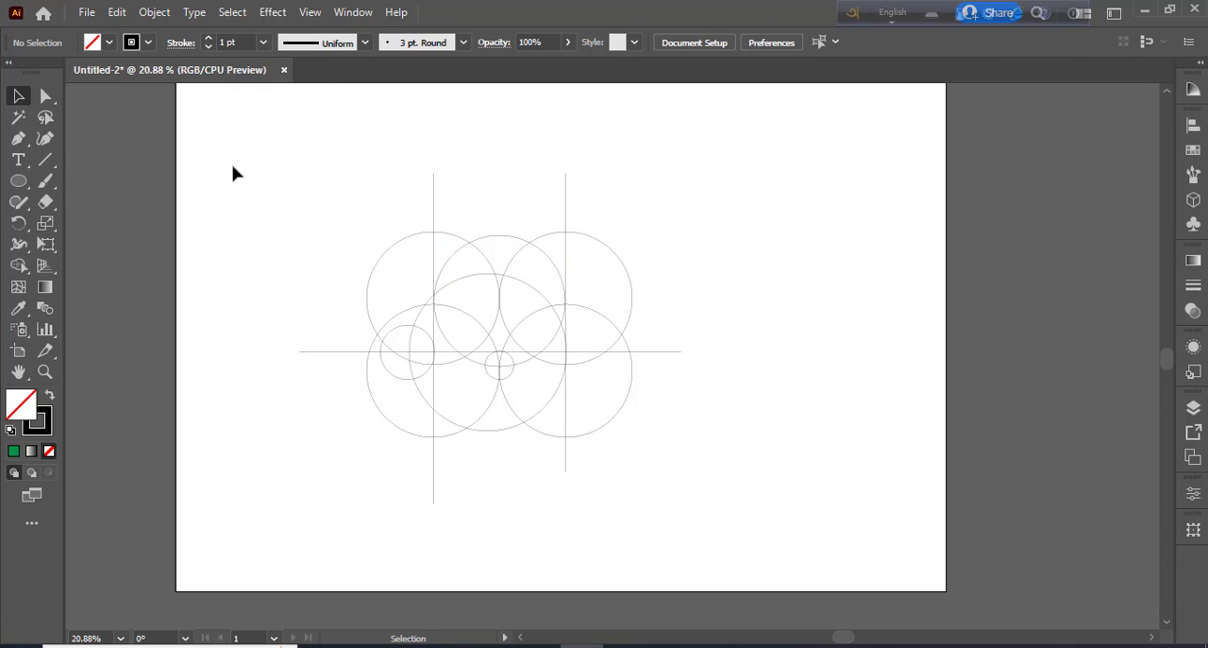
{"action": "left_click", "coordinate": [552, 271]}
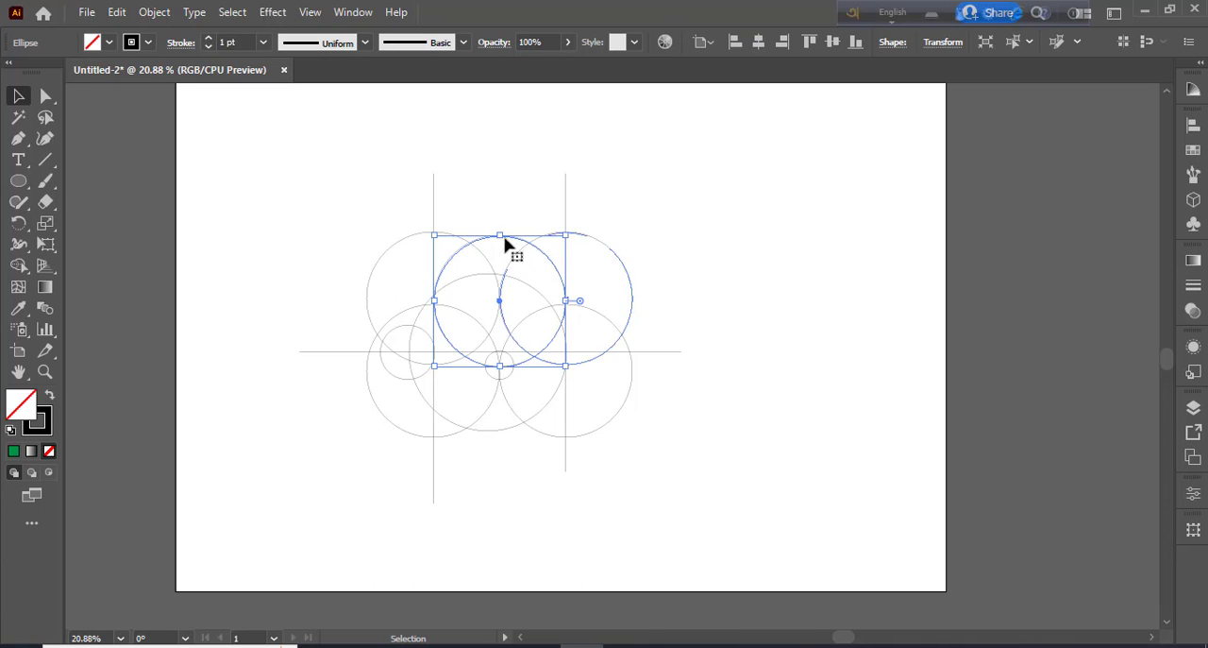
{"action": "left_click_drag", "start_coordinate": [501, 234], "coordinate": [502, 237]}
{"action": "left_click", "coordinate": [312, 222]}
Select the whole grid and use Shape Builder with an orange fill to make the two pointed ear regions inside the vertical lines
{"action": "left_click_drag", "start_coordinate": [315, 205], "coordinate": [684, 487]}
{"action": "left_click", "coordinate": [17, 265]}
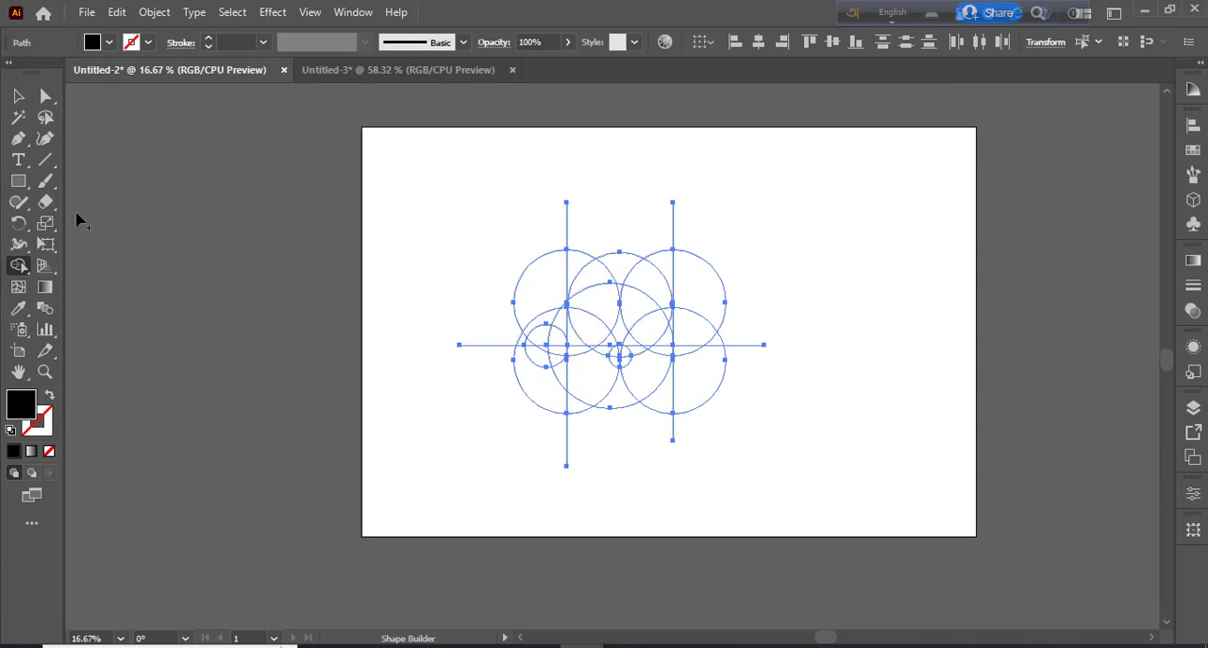
{"action": "left_click", "coordinate": [110, 43]}
{"action": "left_click", "coordinate": [173, 71]}
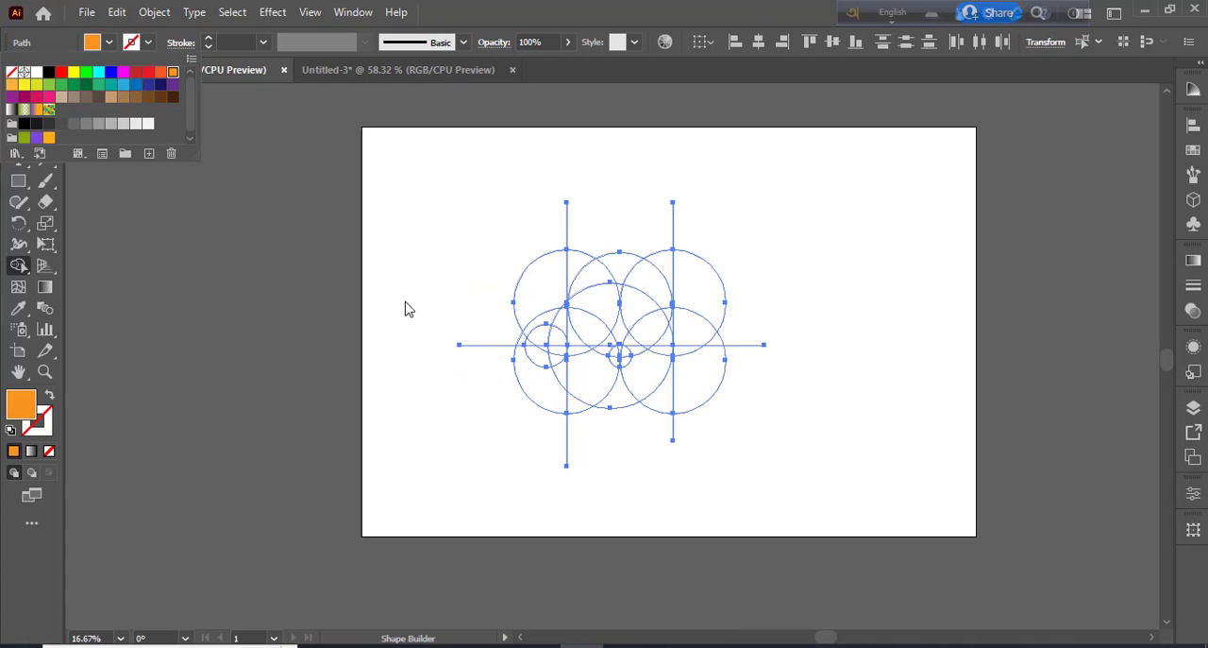
{"action": "left_click", "coordinate": [572, 272]}
{"action": "left_click", "coordinate": [577, 272]}
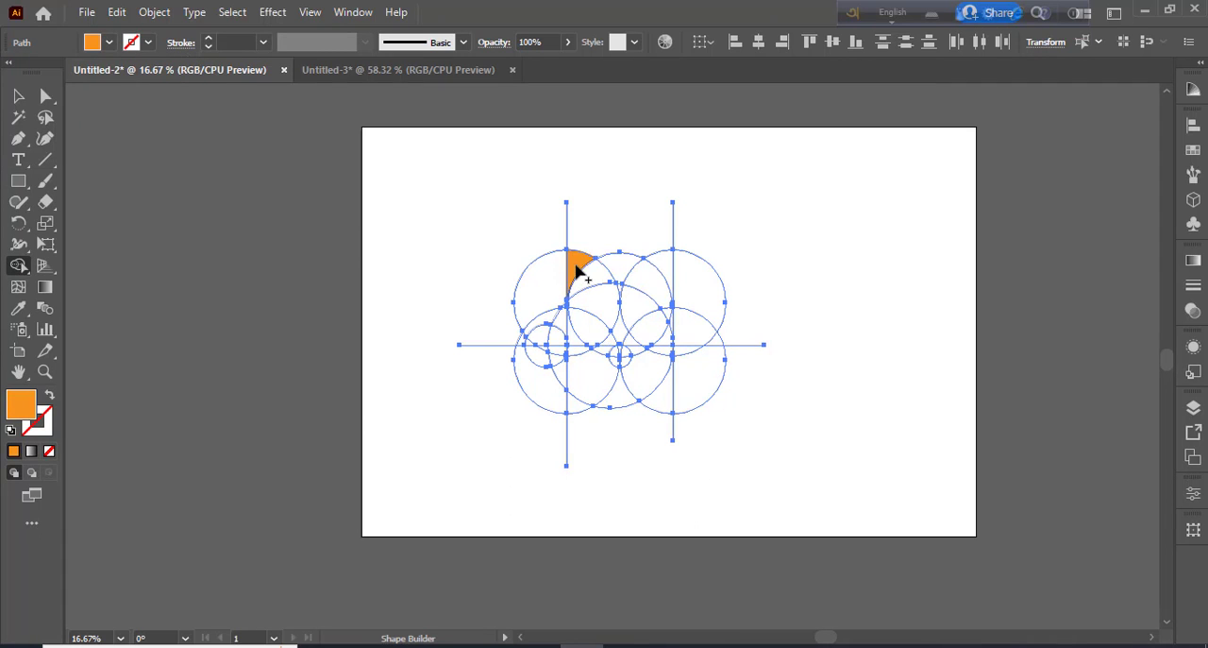
{"action": "left_click", "coordinate": [665, 274]}
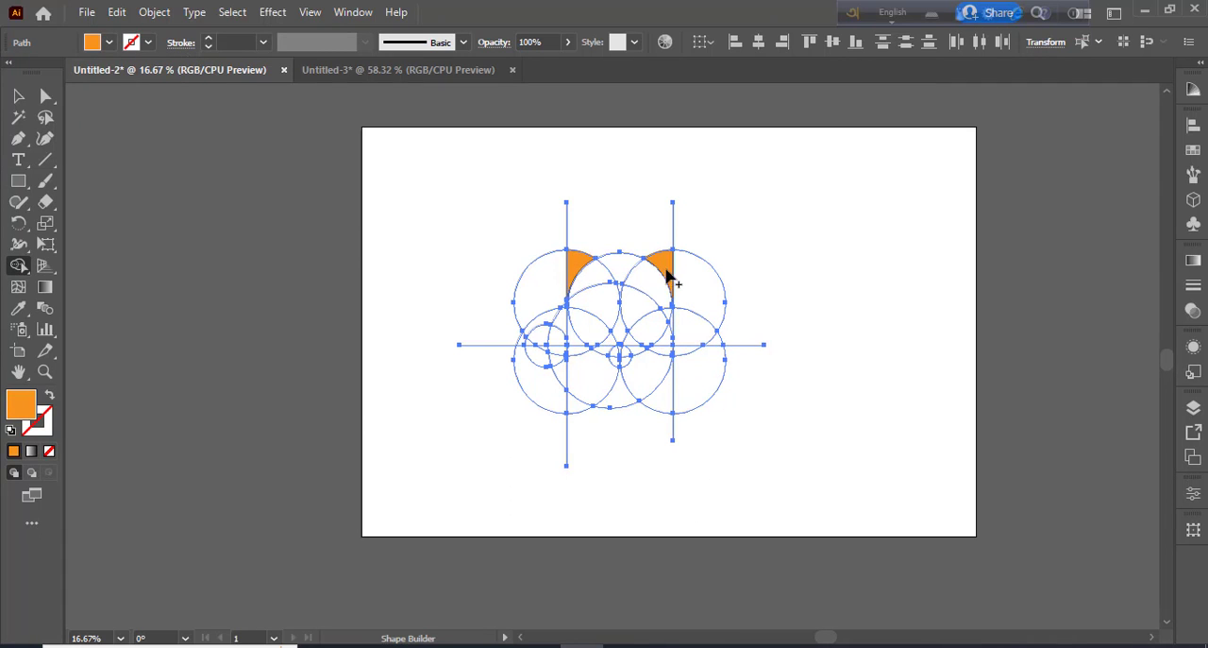
Merge the regions of the upper middle circle down to the small circle into one head shape filled R=241 G=90 B=36
{"action": "left_click", "coordinate": [109, 44]}
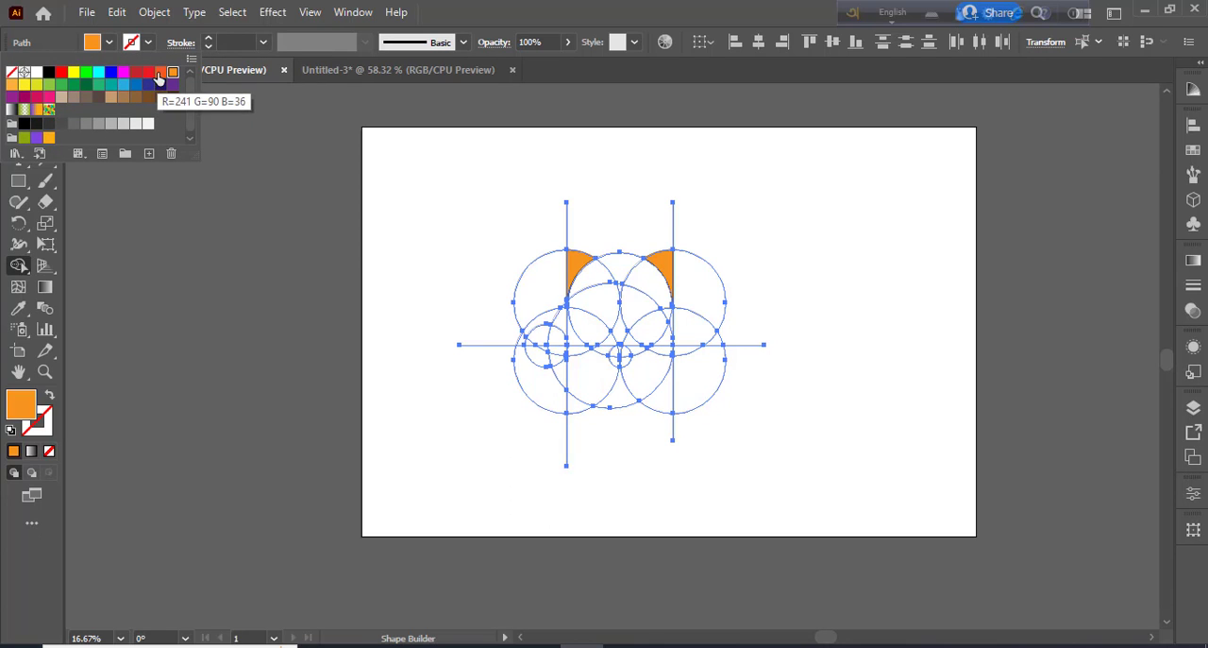
{"action": "left_click", "coordinate": [158, 74]}
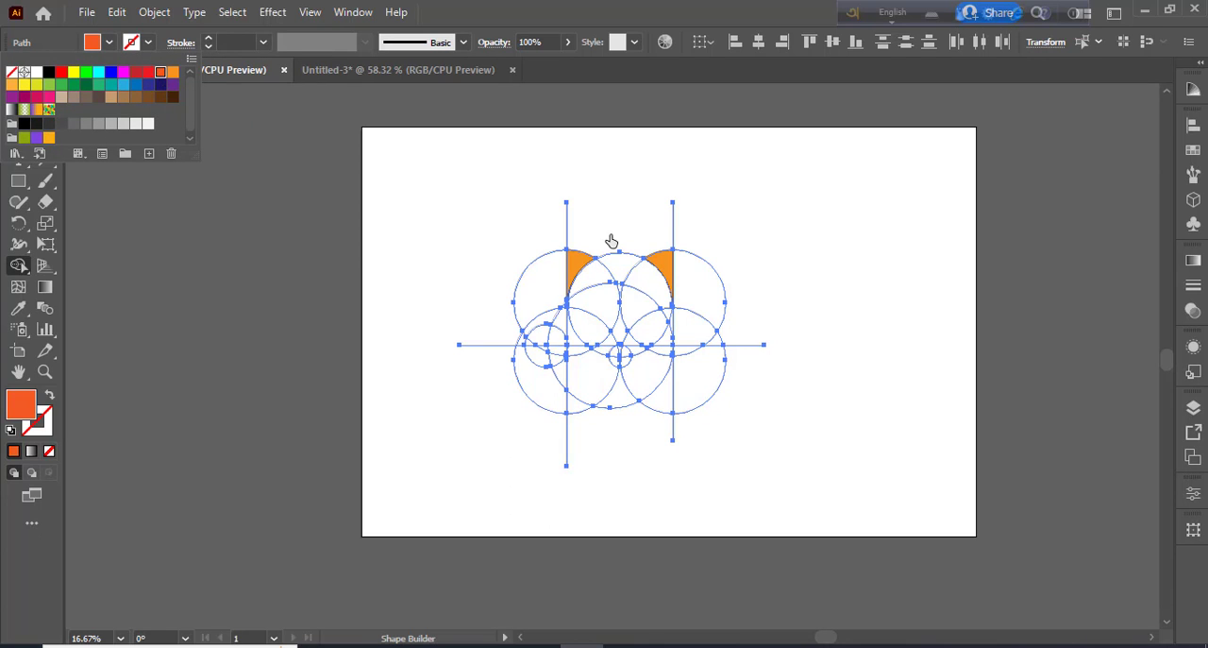
{"action": "left_click", "coordinate": [599, 289]}
{"action": "left_click", "coordinate": [607, 300]}
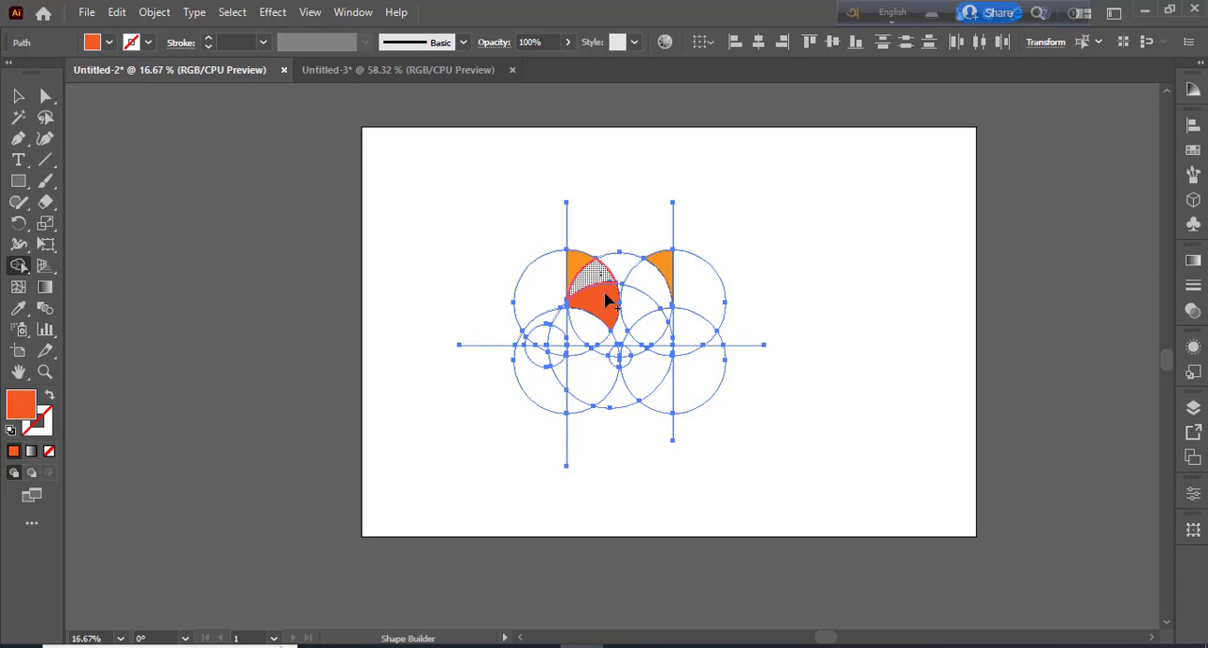
{"action": "left_click_drag", "start_coordinate": [613, 288], "coordinate": [650, 297]}
{"action": "mouse_move", "coordinate": [630, 314]}
{"action": "left_mouse_down"}
{"action": "mouse_move", "coordinate": [623, 337]}
{"action": "mouse_move", "coordinate": [623, 300]}
{"action": "left_mouse_up"}
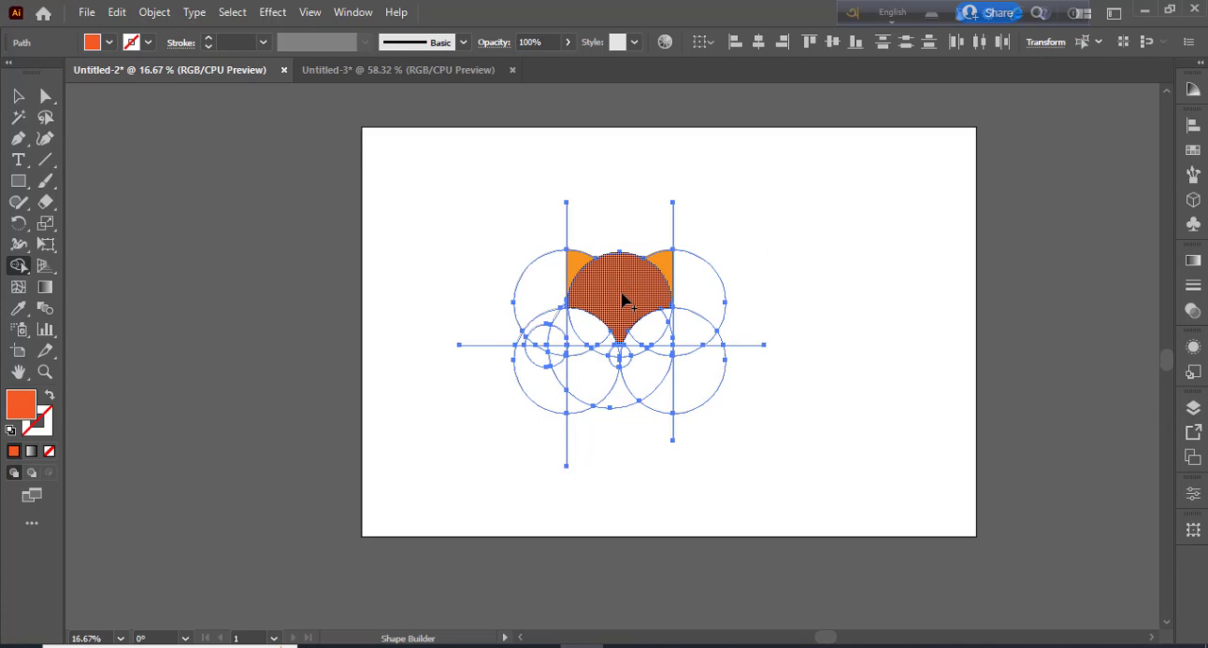
Merge the narrow strip beside the right vertical line with the regions below it to start the red-orange body
{"action": "key", "text": "ctrl+plus"}
{"action": "key", "text": "ctrl+plus"}
{"action": "key", "text": "ctrl+plus"}
{"action": "key", "text": "ctrl+plus"}
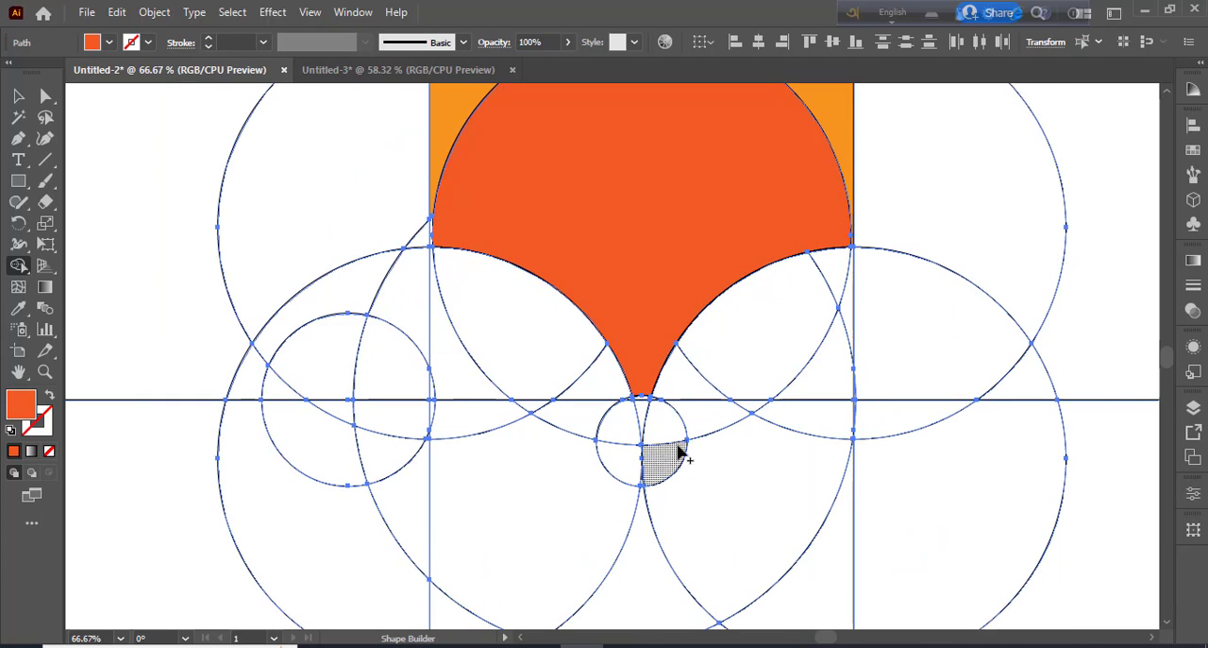
{"action": "left_click_drag", "start_coordinate": [846, 321], "coordinate": [845, 389]}
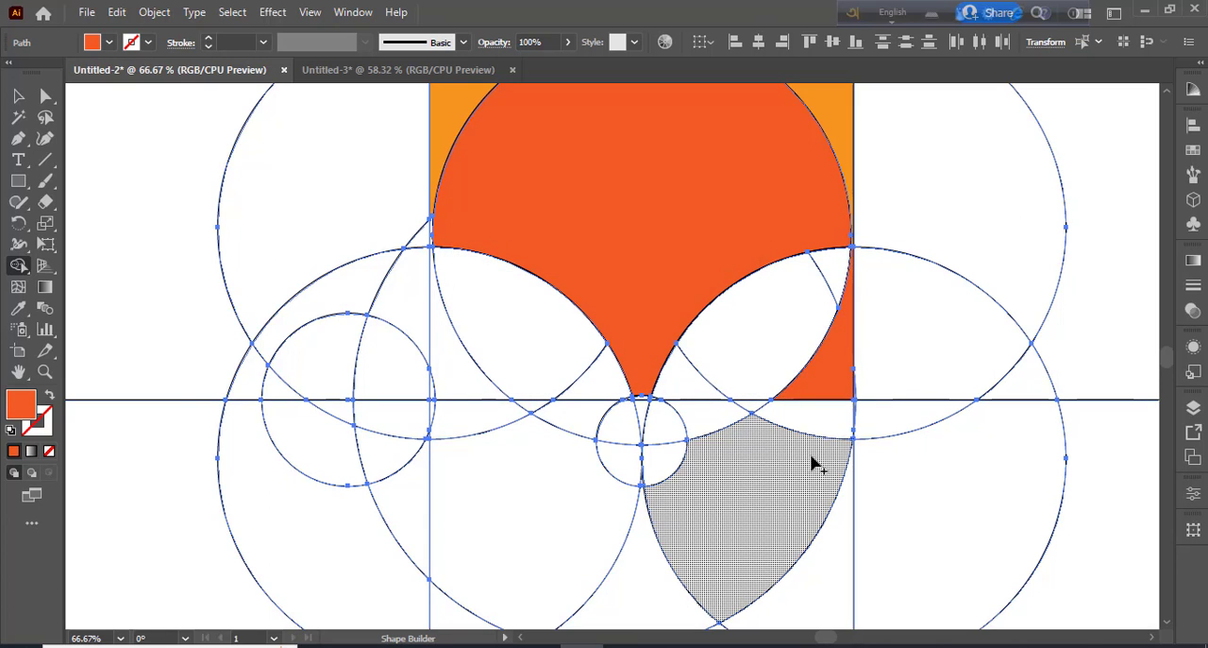
{"action": "mouse_move", "coordinate": [844, 431]}
{"action": "left_mouse_down"}
{"action": "mouse_move", "coordinate": [839, 415]}
{"action": "mouse_move", "coordinate": [821, 422]}
{"action": "left_mouse_up"}
Extend the red-orange body leftward along the large circle's lower arc up to the small left circle and the horizontal line
{"action": "scroll", "coordinate": [804, 480], "scroll_direction": "down", "scroll_amount": 5}
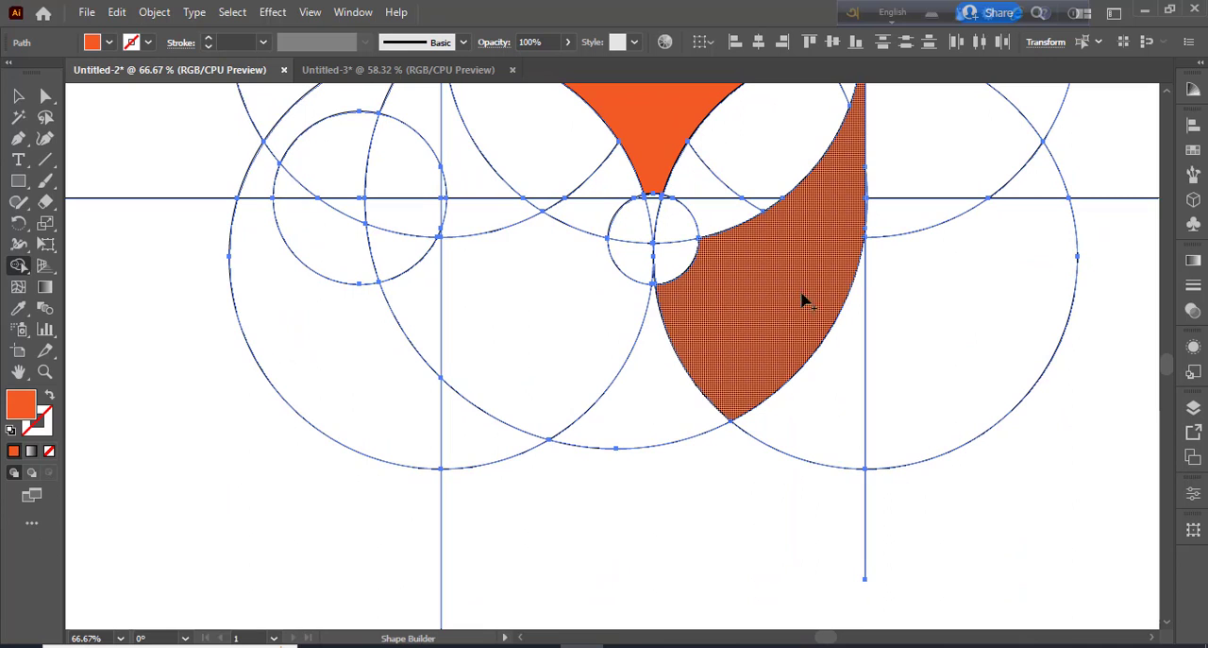
{"action": "mouse_move", "coordinate": [803, 302]}
{"action": "left_mouse_down"}
{"action": "mouse_move", "coordinate": [728, 366]}
{"action": "mouse_move", "coordinate": [595, 370]}
{"action": "left_mouse_up"}
{"action": "left_click_drag", "start_coordinate": [727, 310], "coordinate": [764, 390]}
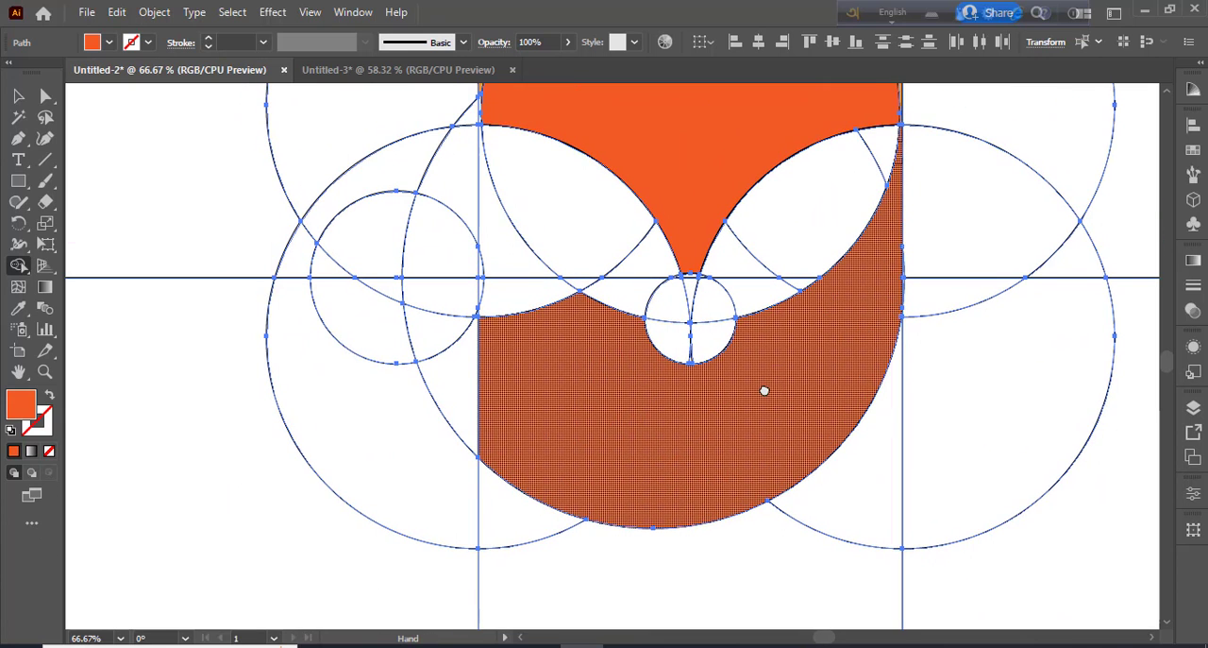
{"action": "mouse_move", "coordinate": [584, 399]}
{"action": "left_mouse_down"}
{"action": "mouse_move", "coordinate": [520, 305]}
{"action": "mouse_move", "coordinate": [491, 332]}
{"action": "left_mouse_up"}
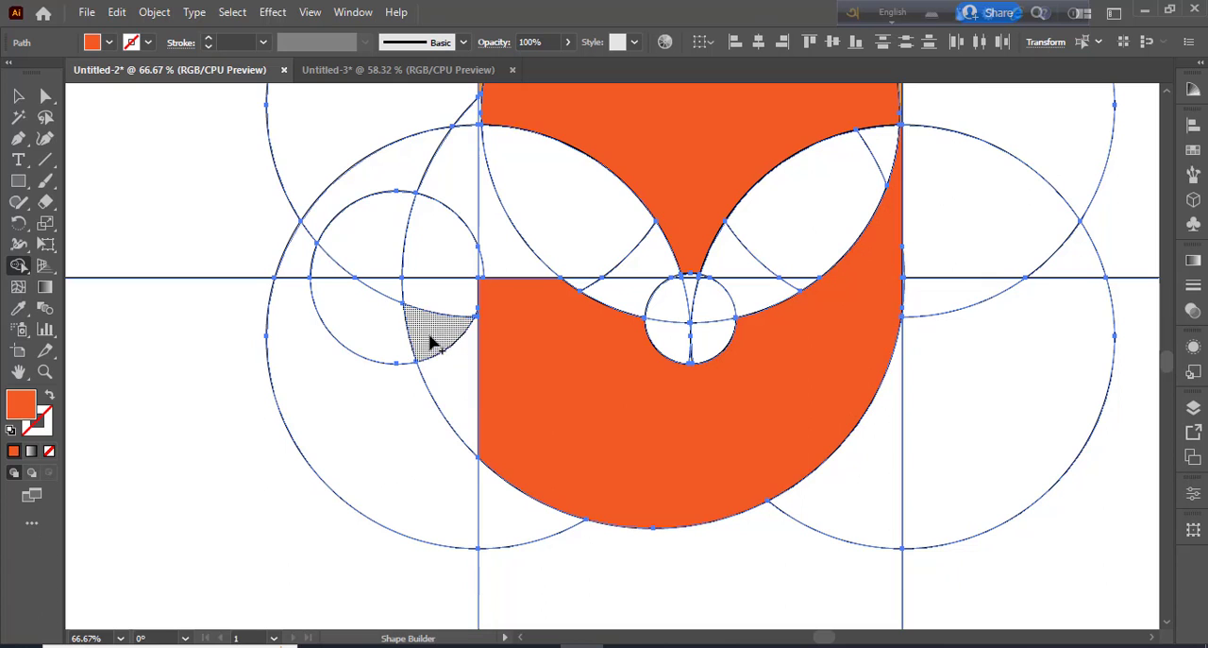
{"action": "left_click_drag", "start_coordinate": [463, 387], "coordinate": [515, 420]}
Merge the regions inside the small left circle below the horizontal line into a tail tip filled with the lightest gray
{"action": "left_click", "coordinate": [432, 343]}
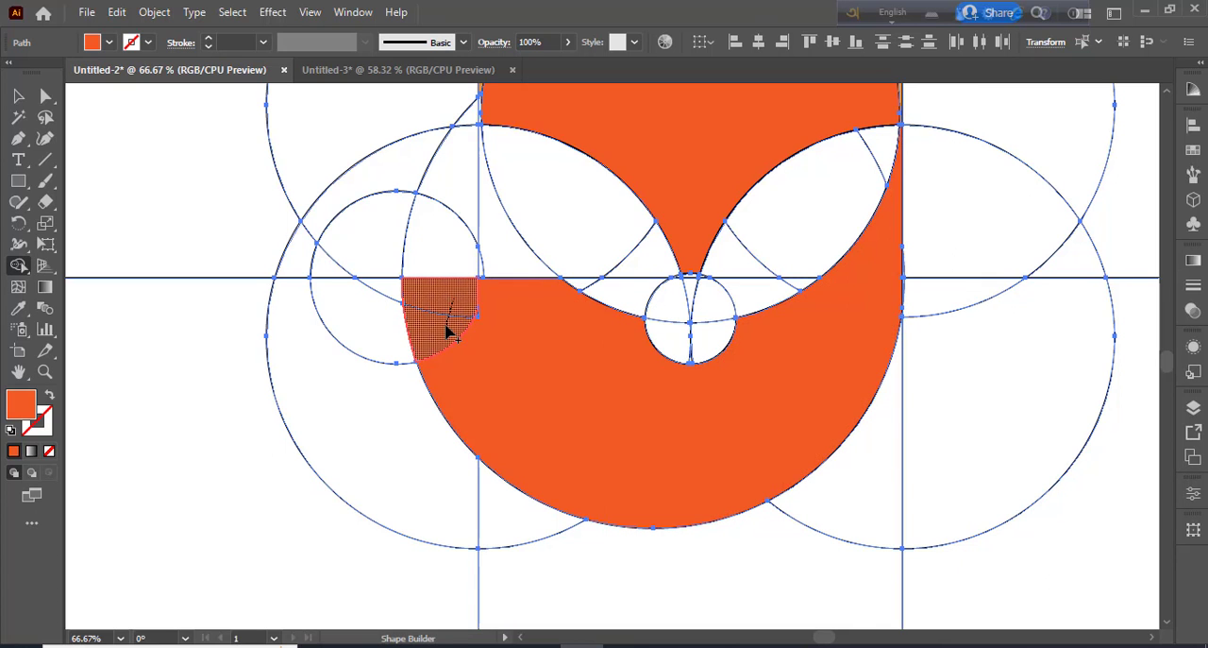
{"action": "left_click", "coordinate": [110, 42]}
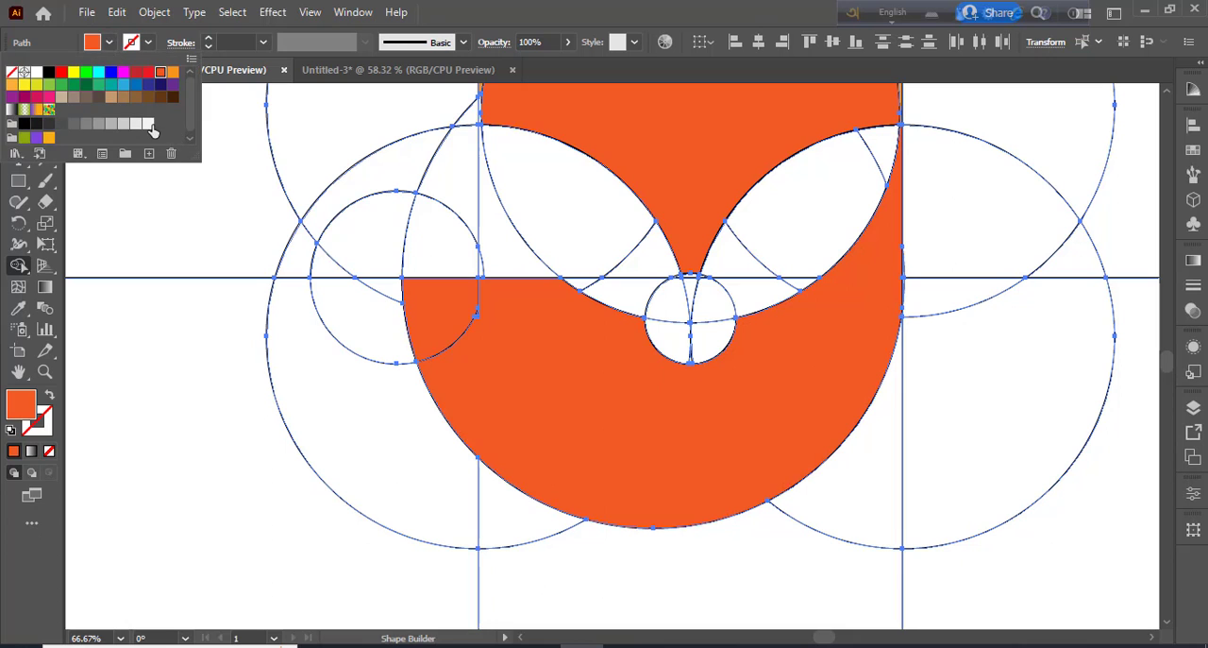
{"action": "left_click", "coordinate": [148, 124]}
{"action": "left_click", "coordinate": [437, 321]}
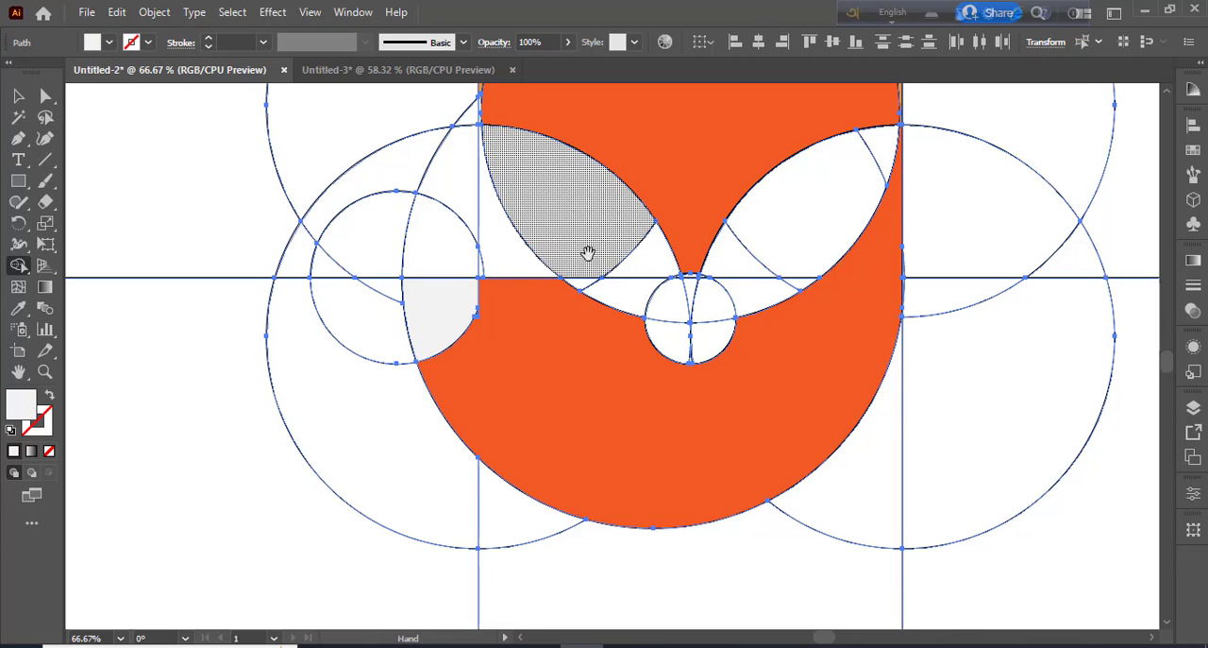
Merge the regions on each side beneath the head into two light gray leaf-shaped cheeks
{"action": "left_click_drag", "start_coordinate": [588, 253], "coordinate": [587, 334]}
{"action": "mouse_move", "coordinate": [557, 272]}
{"action": "left_mouse_down"}
{"action": "mouse_move", "coordinate": [598, 315]}
{"action": "mouse_move", "coordinate": [649, 333]}
{"action": "mouse_move", "coordinate": [639, 368]}
{"action": "mouse_move", "coordinate": [575, 344]}
{"action": "left_mouse_up"}
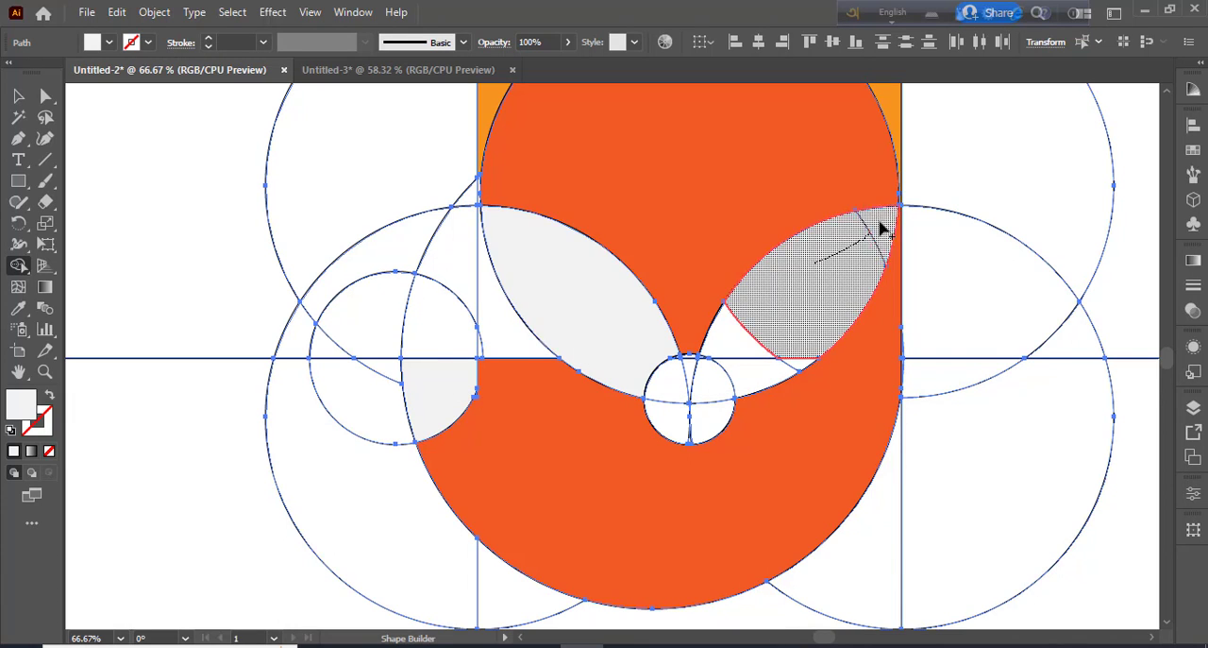
{"action": "mouse_move", "coordinate": [755, 315]}
{"action": "left_mouse_down"}
{"action": "mouse_move", "coordinate": [743, 371]}
{"action": "mouse_move", "coordinate": [801, 364]}
{"action": "left_mouse_up"}
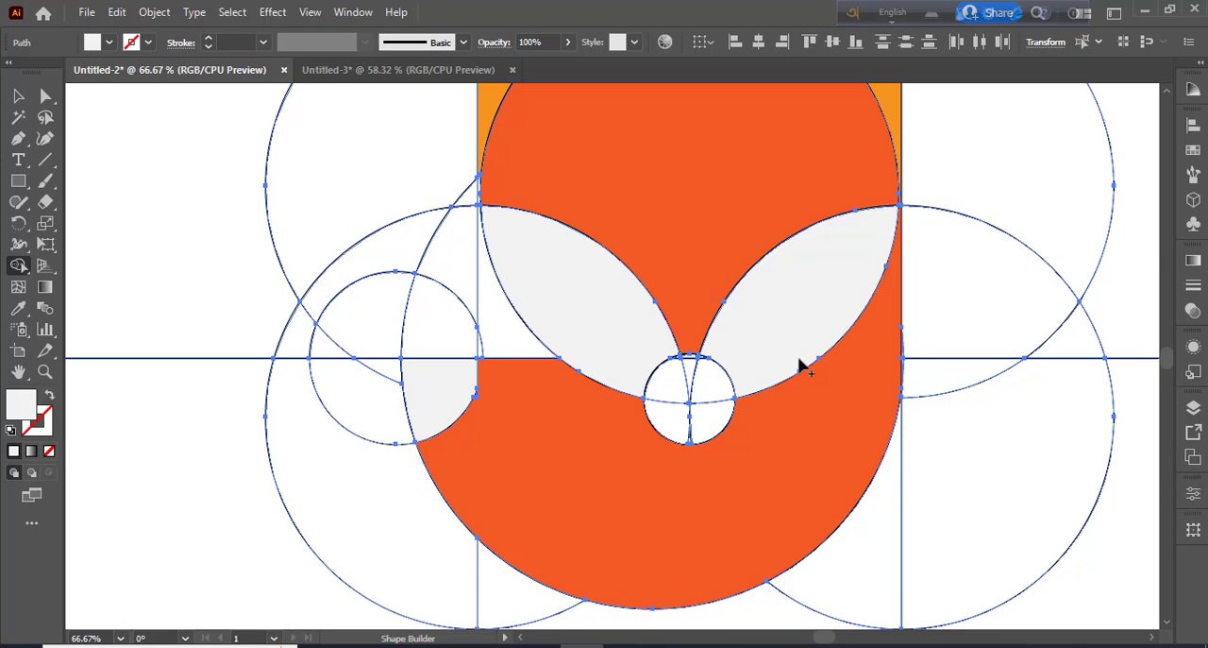
Merge all pieces of the small circle between the cheeks into one black nose
{"action": "left_click", "coordinate": [109, 43]}
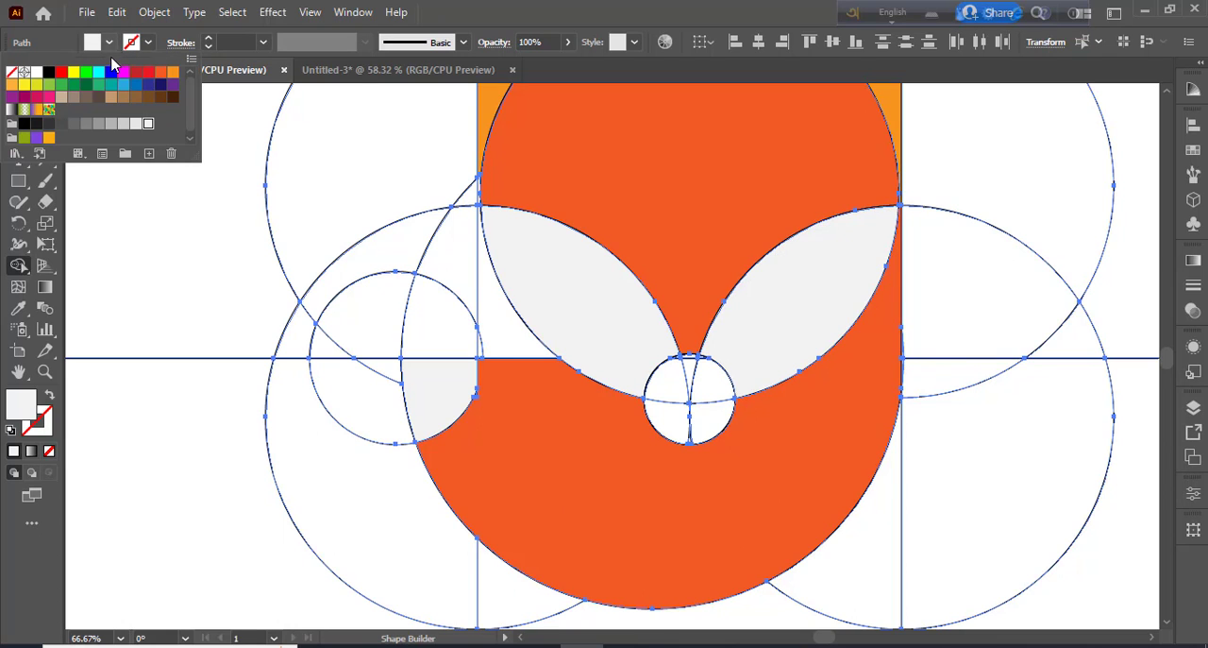
{"action": "left_click", "coordinate": [48, 71]}
{"action": "left_click", "coordinate": [698, 380]}
{"action": "mouse_move", "coordinate": [704, 386]}
{"action": "left_mouse_down"}
{"action": "mouse_move", "coordinate": [667, 382]}
{"action": "mouse_move", "coordinate": [668, 408]}
{"action": "mouse_move", "coordinate": [690, 422]}
{"action": "mouse_move", "coordinate": [715, 416]}
{"action": "mouse_move", "coordinate": [692, 387]}
{"action": "left_mouse_up"}
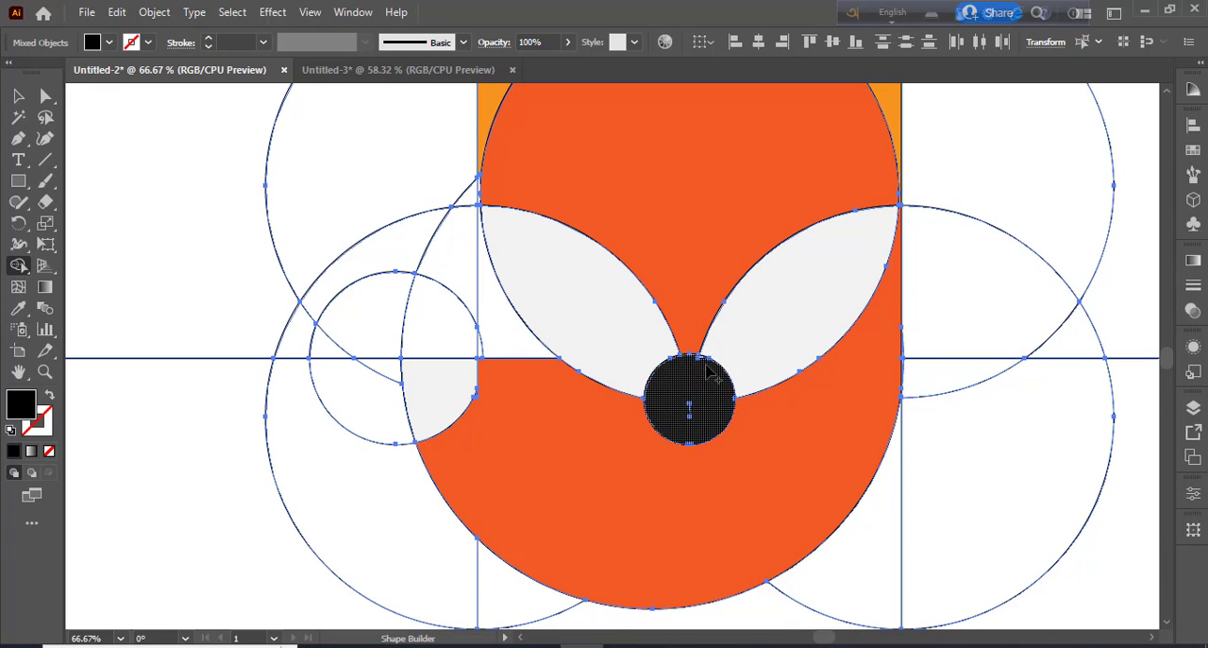
{"action": "left_click", "coordinate": [692, 408]}
Merge the tiny unfilled gap beside the tail tip into the body with the R=241 G=90 B=36 fill
{"action": "key", "text": "space"}
{"action": "left_click_drag", "start_coordinate": [644, 290], "coordinate": [638, 204]}
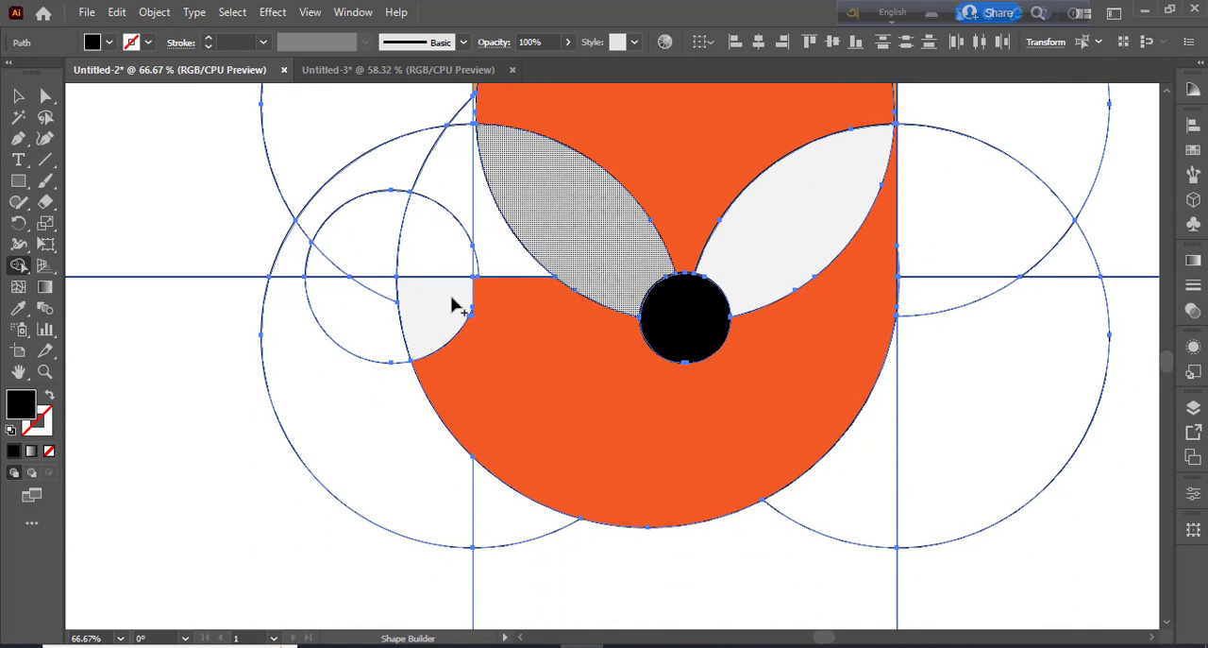
{"action": "key", "text": "ctrl+plus"}
{"action": "key", "text": "ctrl+plus"}
{"action": "key", "text": "ctrl+plus"}
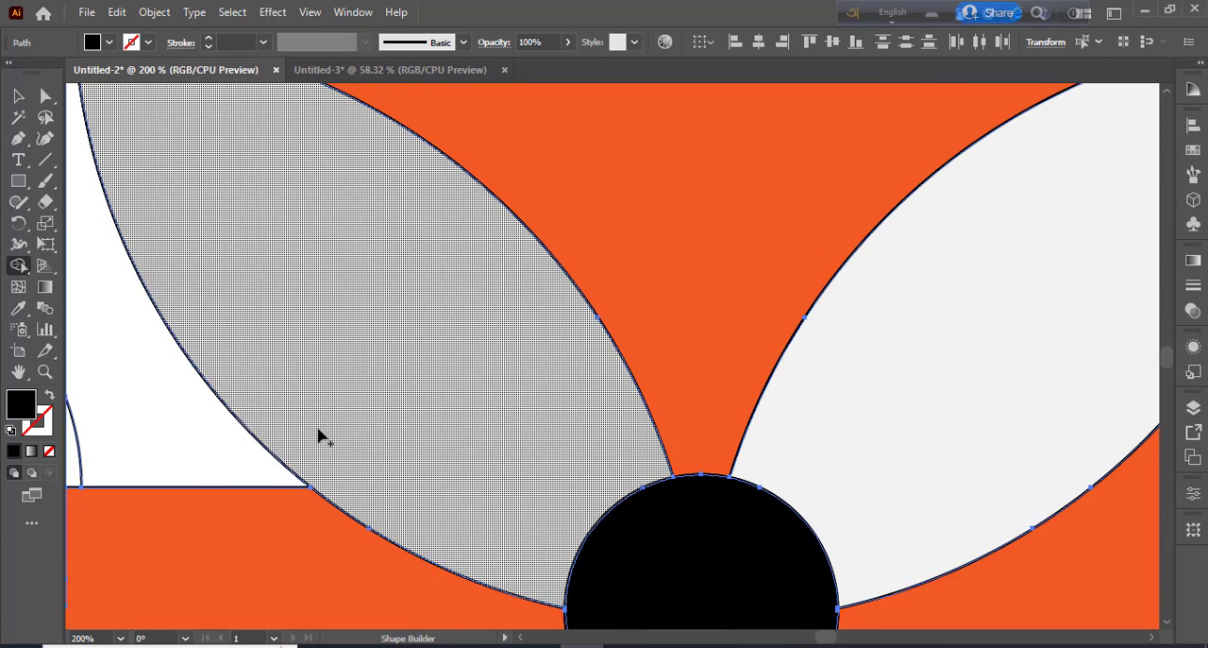
{"action": "key", "text": "space"}
{"action": "left_click_drag", "start_coordinate": [316, 388], "coordinate": [873, 148]}
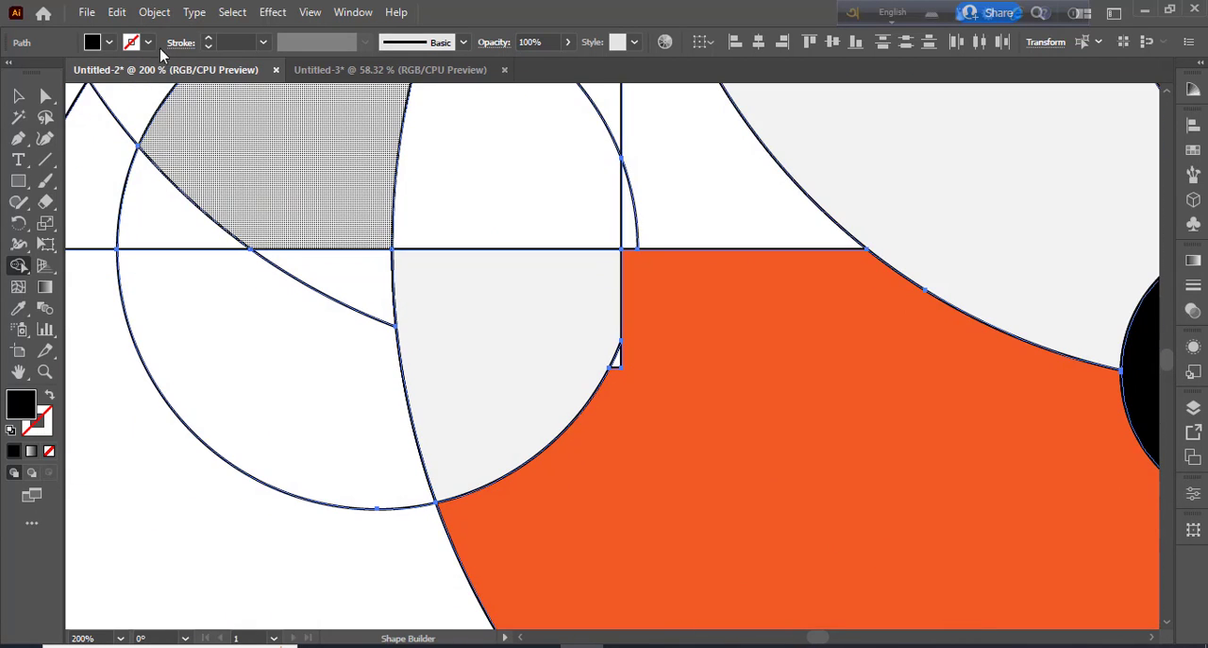
{"action": "left_click", "coordinate": [109, 41]}
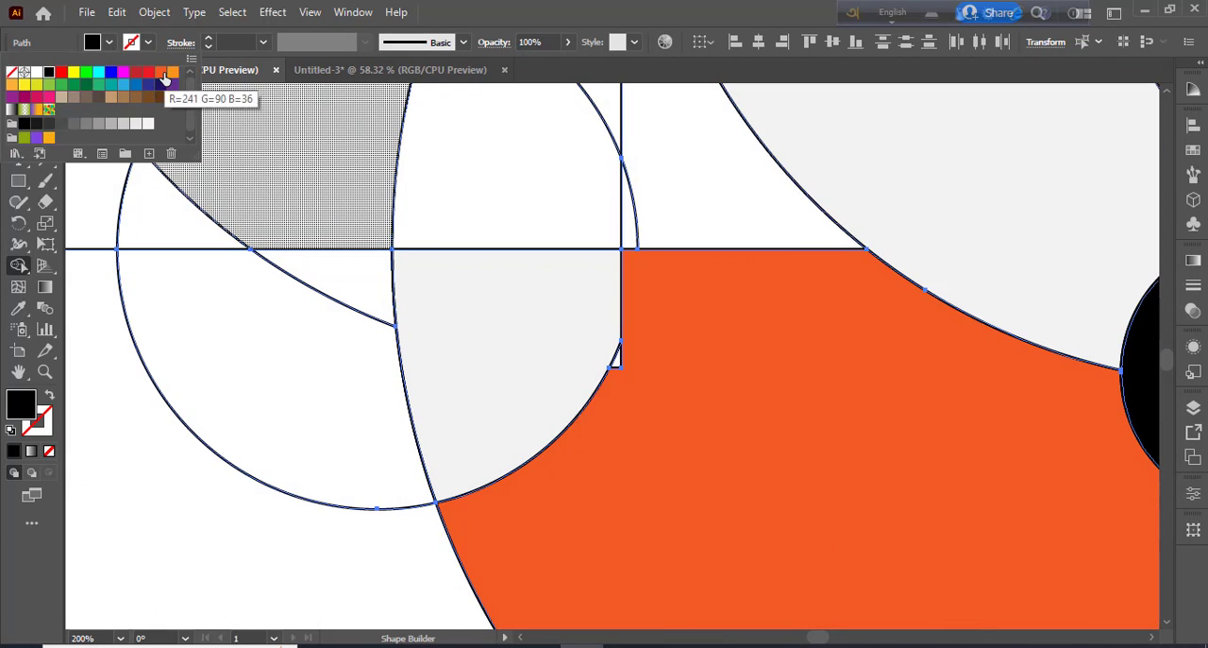
{"action": "left_click", "coordinate": [174, 74]}
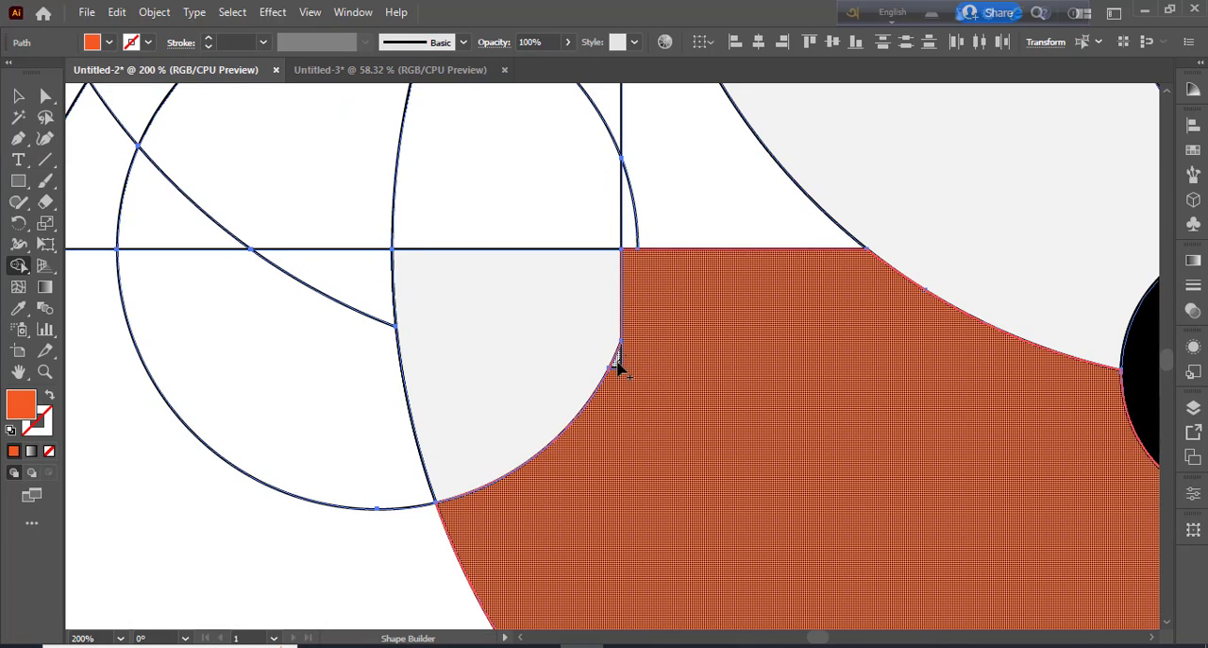
{"action": "left_click_drag", "start_coordinate": [619, 366], "coordinate": [623, 414]}
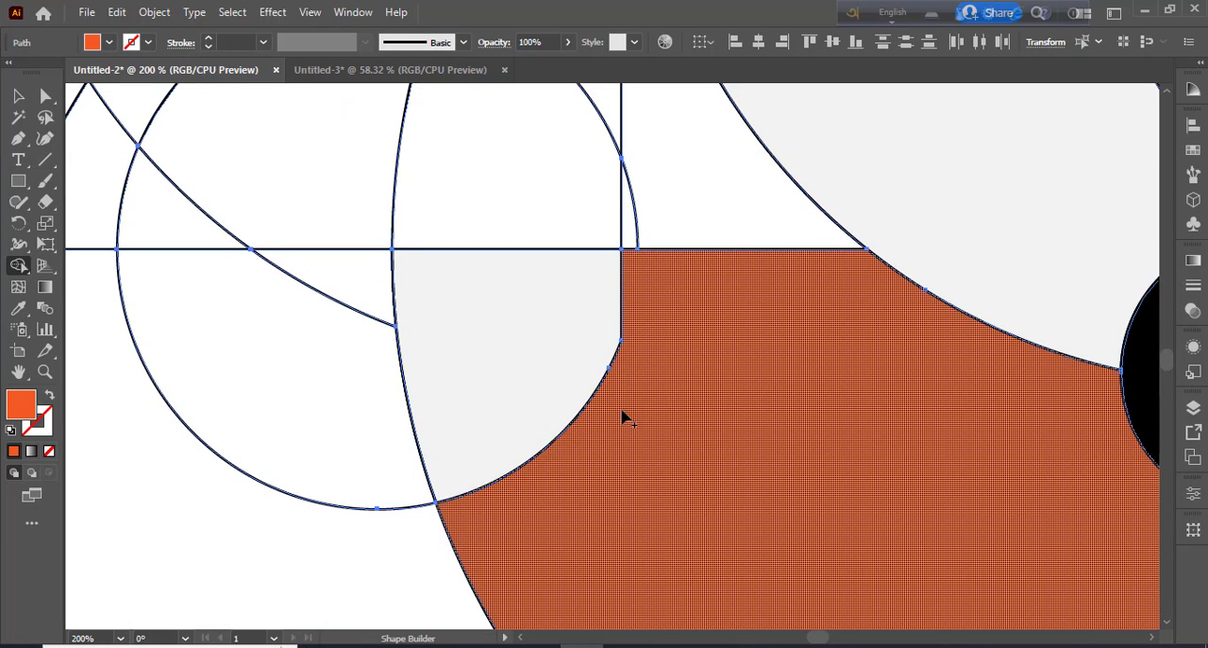
Draw a curved half-leaf eye about 40 by 42 px inside the left cheek with the Pen tool
{"action": "key", "text": "space"}
{"action": "left_click_drag", "start_coordinate": [790, 307], "coordinate": [602, 493]}
{"action": "left_click_drag", "start_coordinate": [723, 283], "coordinate": [641, 342]}
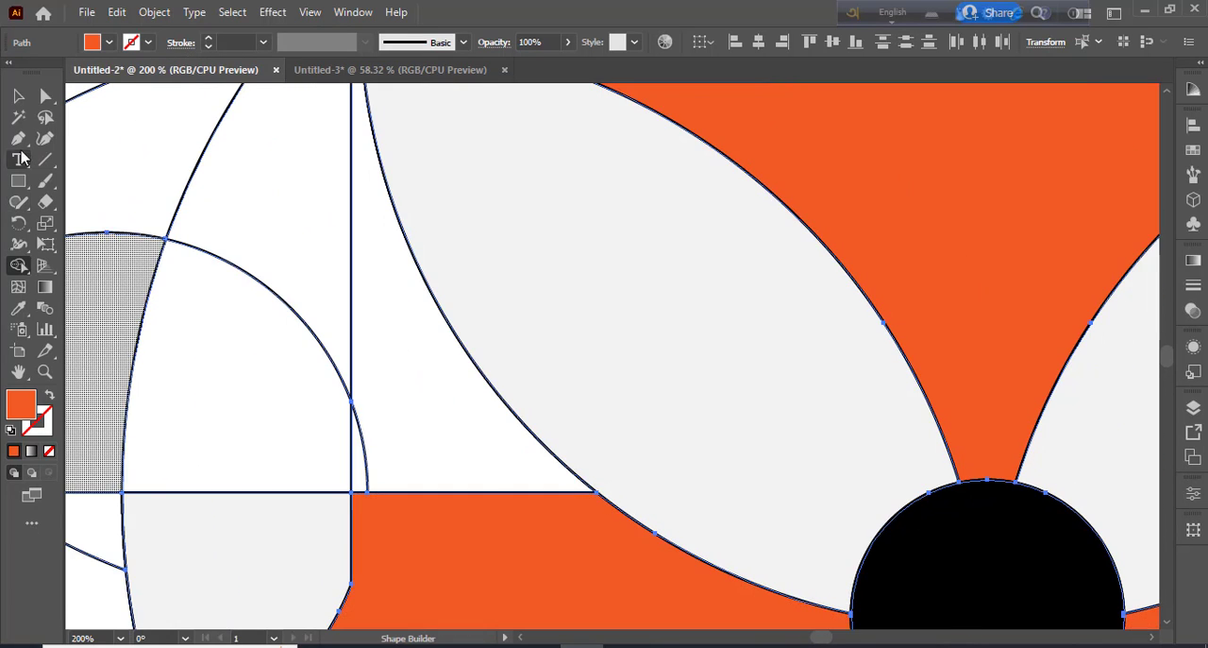
{"action": "left_click", "coordinate": [21, 140]}
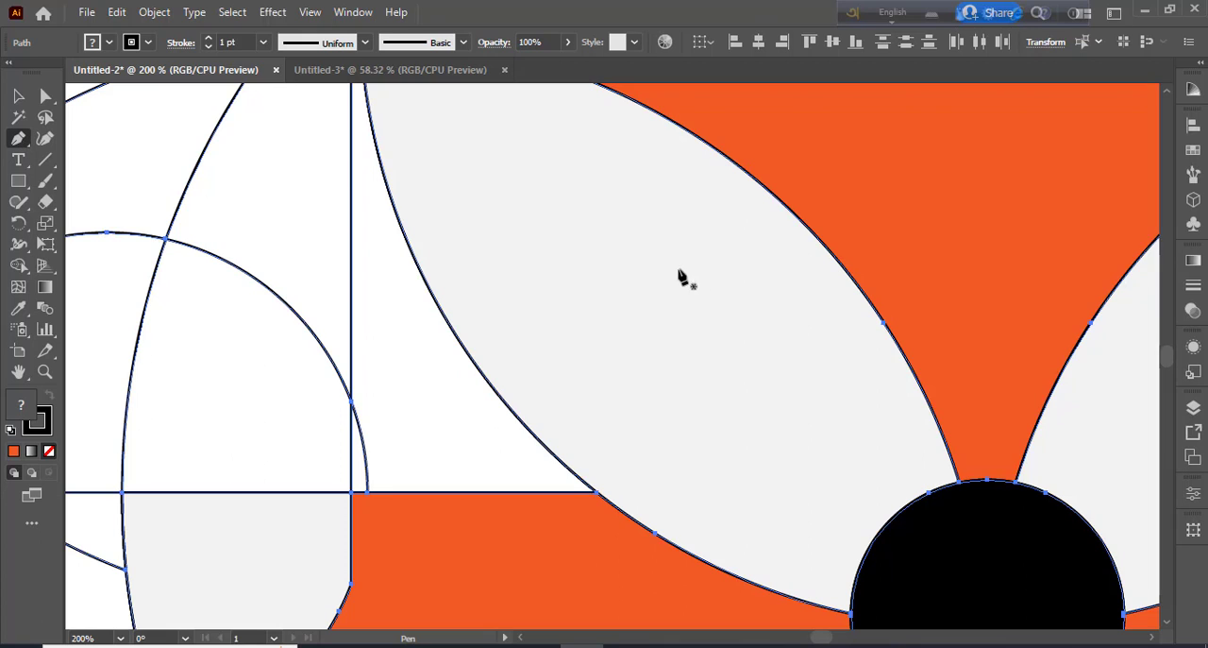
{"action": "left_click", "coordinate": [596, 253]}
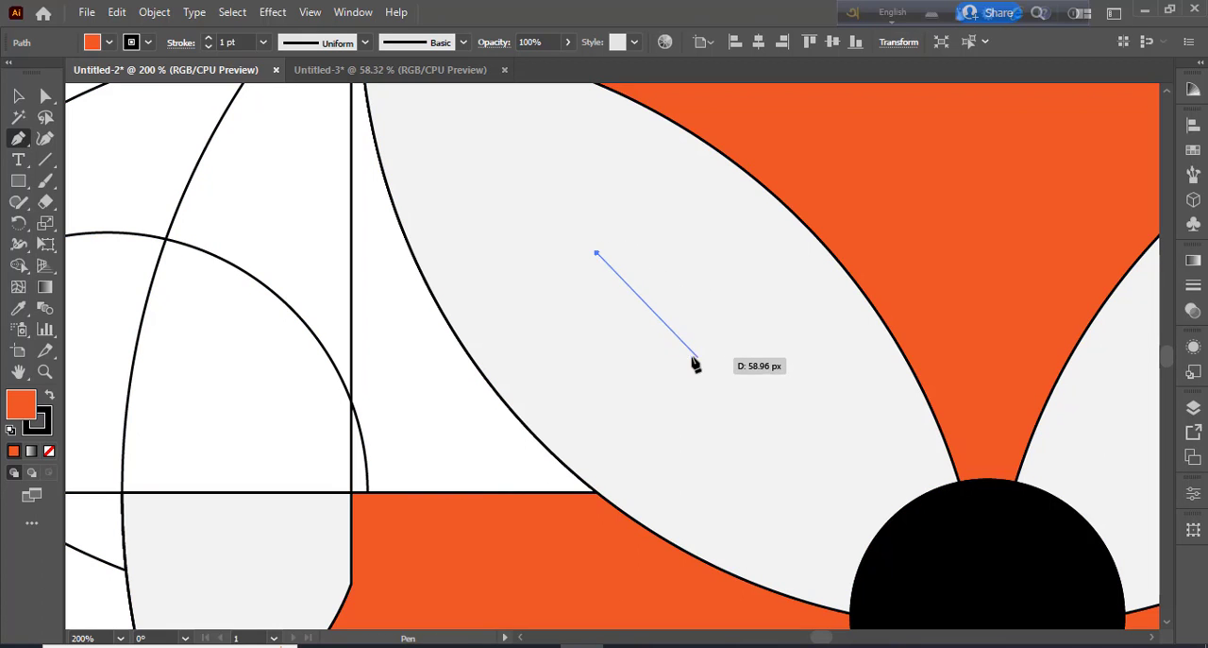
{"action": "left_click", "coordinate": [691, 355]}
{"action": "left_click_drag", "start_coordinate": [596, 253], "coordinate": [475, 262]}
{"action": "left_click", "coordinate": [18, 96]}
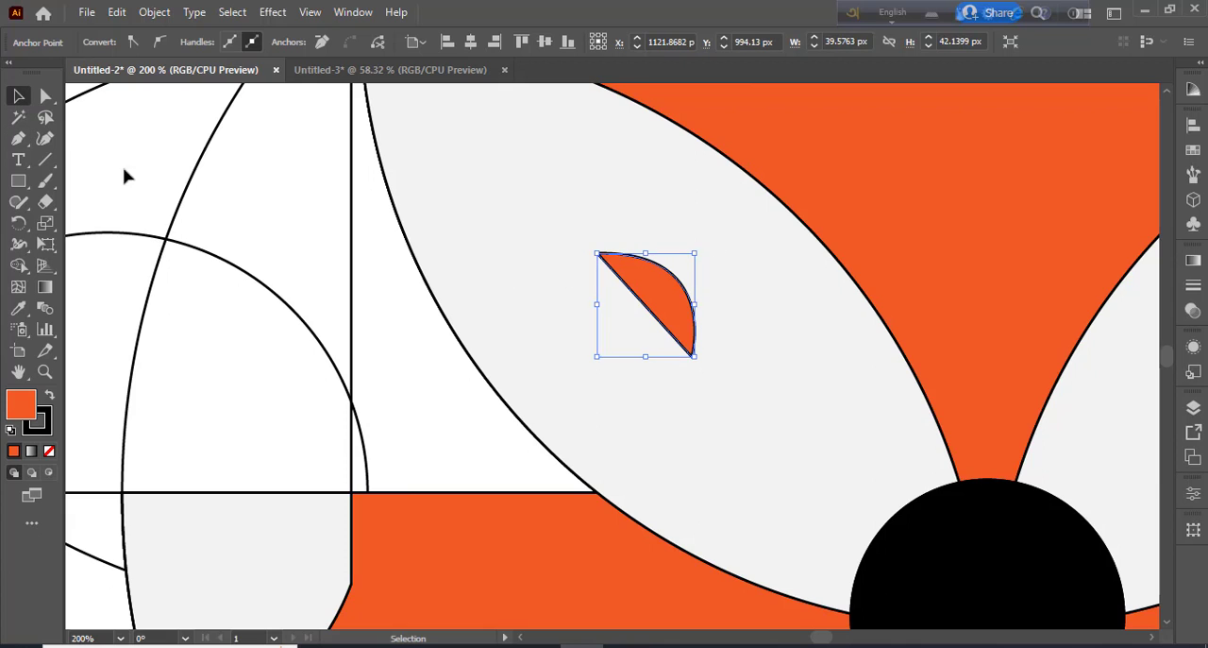
{"action": "key", "text": "ctrl+minus"}
{"action": "key", "text": "ctrl+minus"}
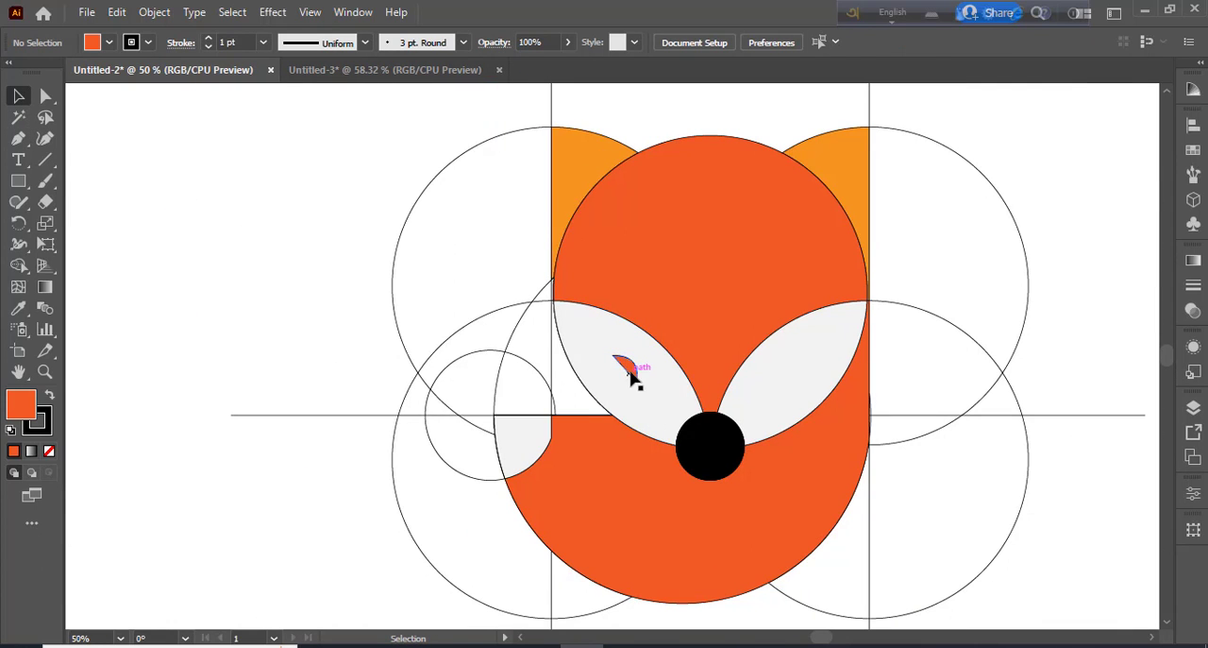
Try the eye shape without an outline and restore its black stroke
{"action": "left_click", "coordinate": [47, 426]}
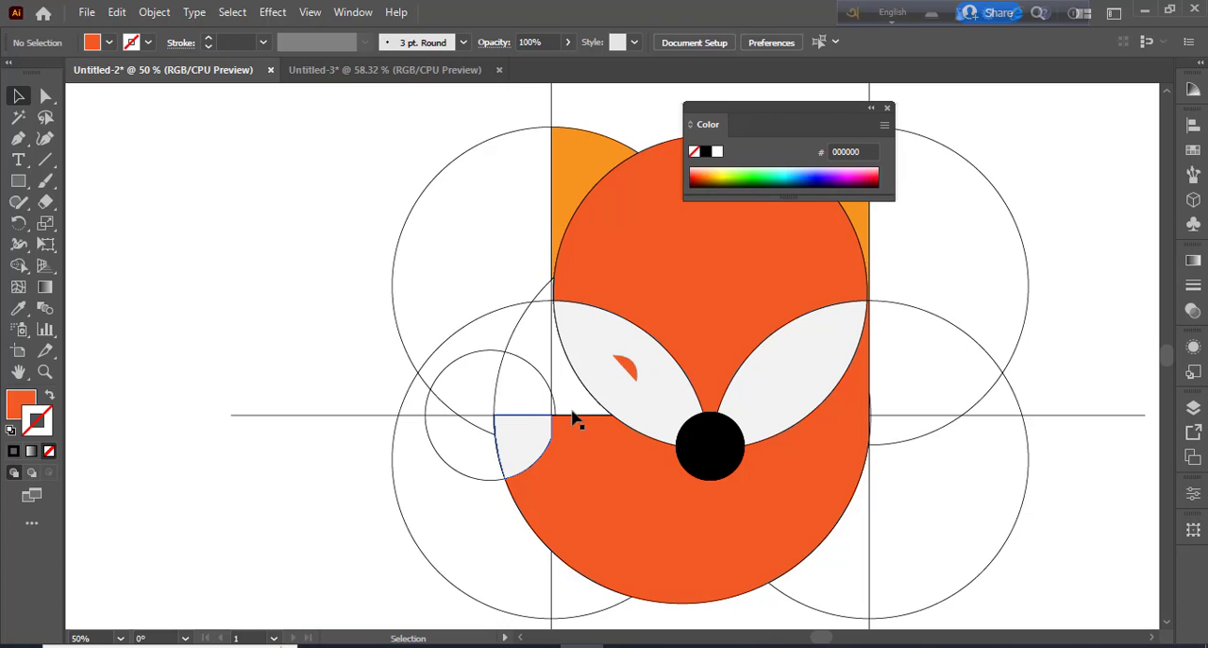
{"action": "left_click", "coordinate": [49, 450]}
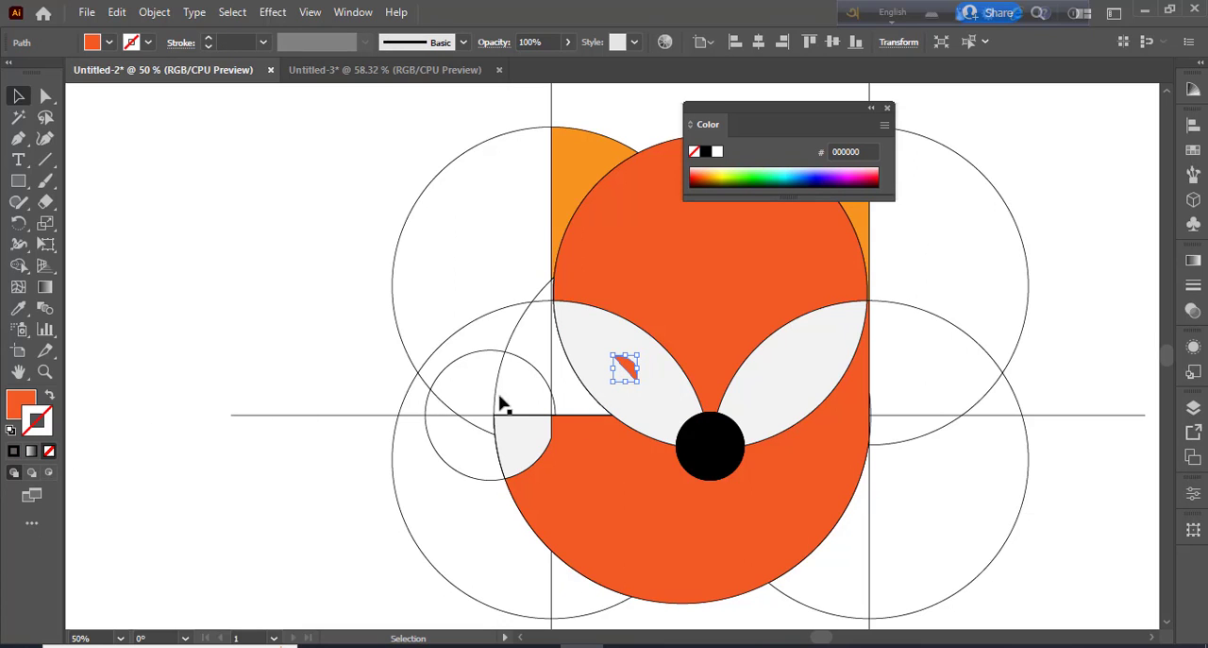
{"action": "left_click", "coordinate": [148, 44]}
{"action": "left_click", "coordinate": [46, 73]}
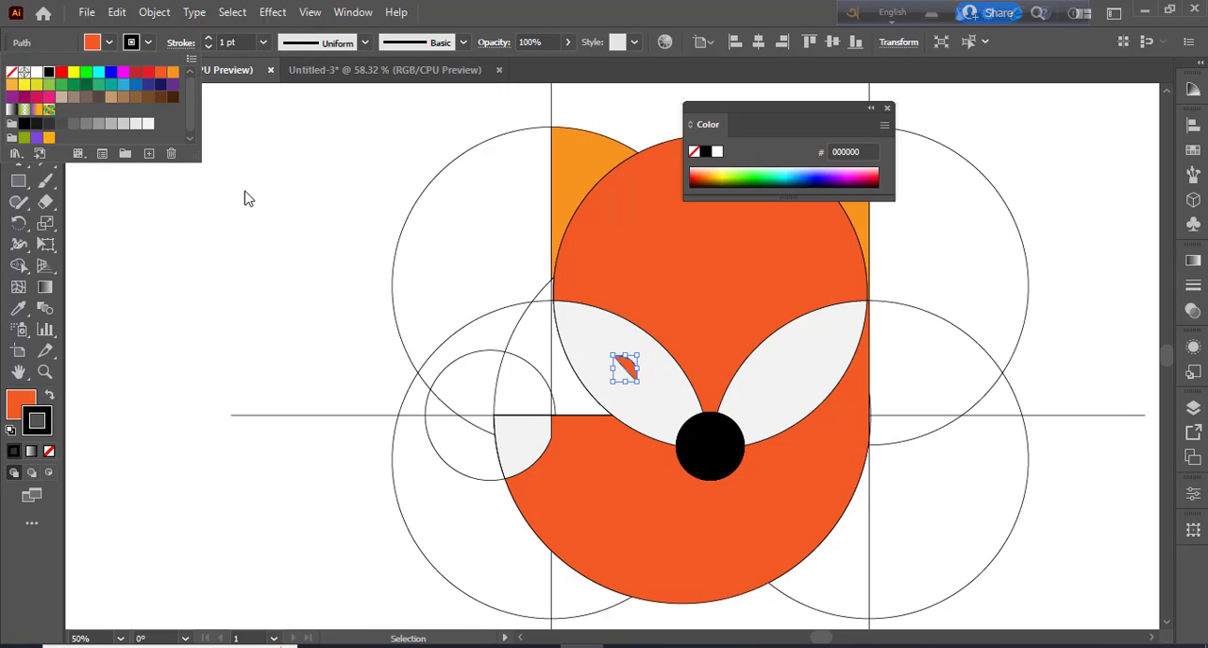
{"action": "left_click", "coordinate": [321, 295]}
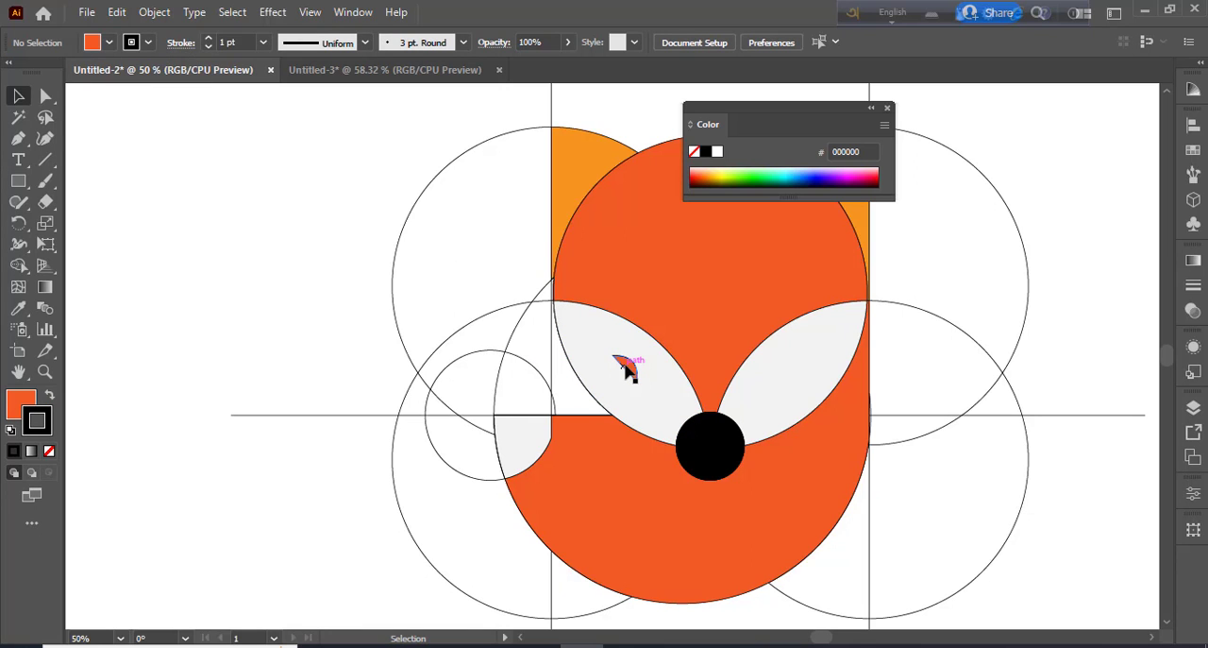
Duplicate the eye into the right cheek and reflect the copy so it mirrors the left eye
{"action": "left_click_drag", "start_coordinate": [648, 373], "coordinate": [797, 373]}
{"action": "right_click", "coordinate": [796, 374]}
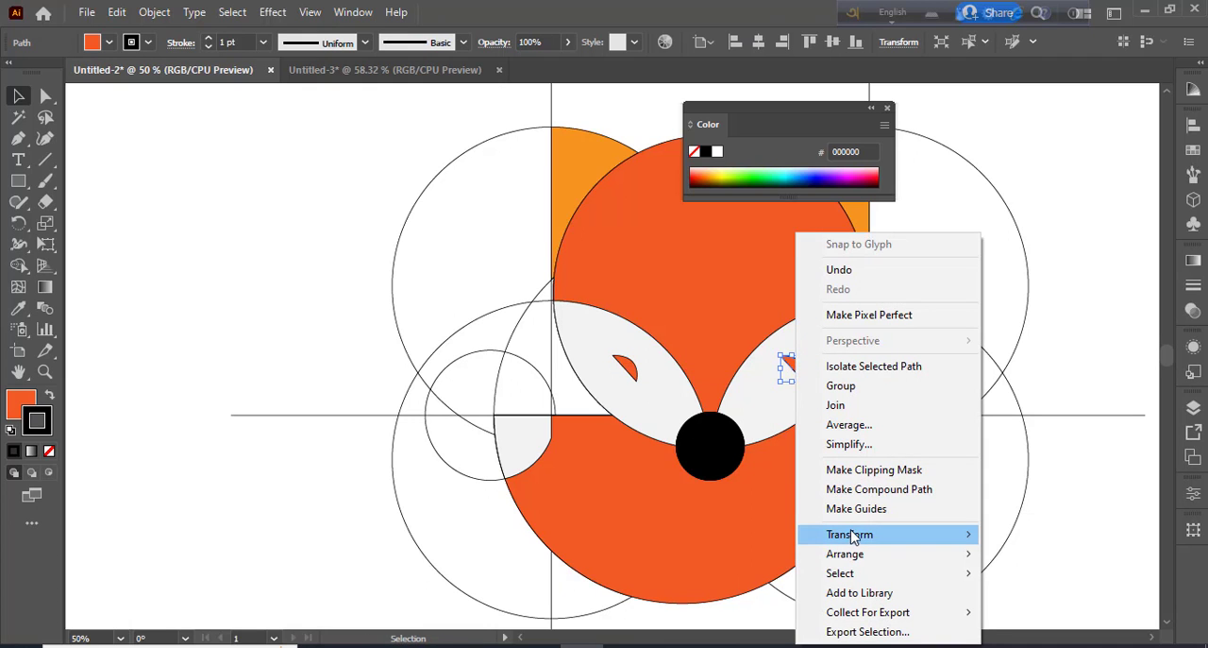
{"action": "mouse_move", "coordinate": [849, 533]}
{"action": "left_click", "coordinate": [629, 441]}
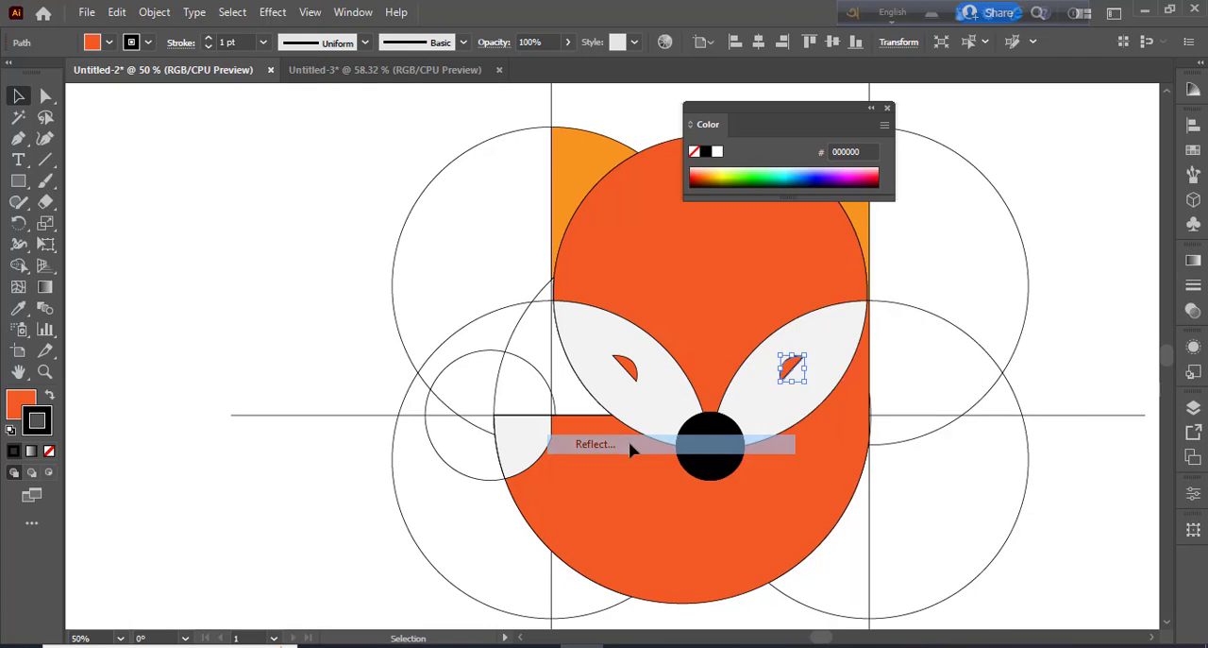
{"action": "left_click", "coordinate": [949, 463]}
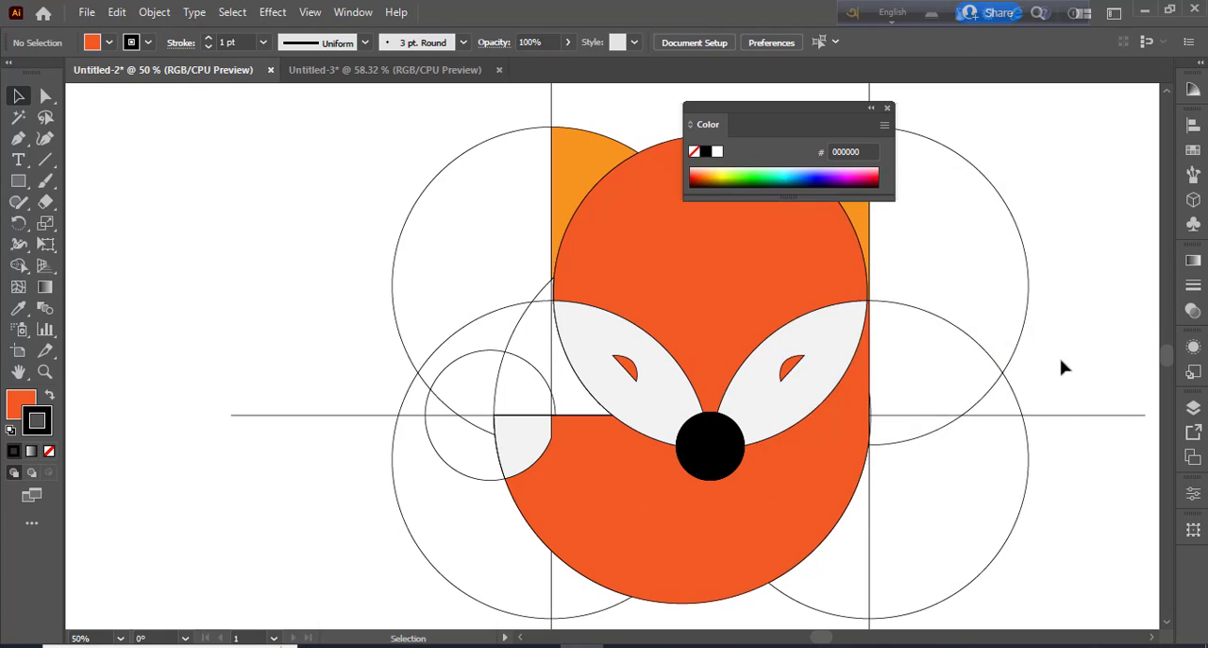
{"action": "scroll", "coordinate": [887, 379], "scroll_direction": "down", "scroll_amount": 1}
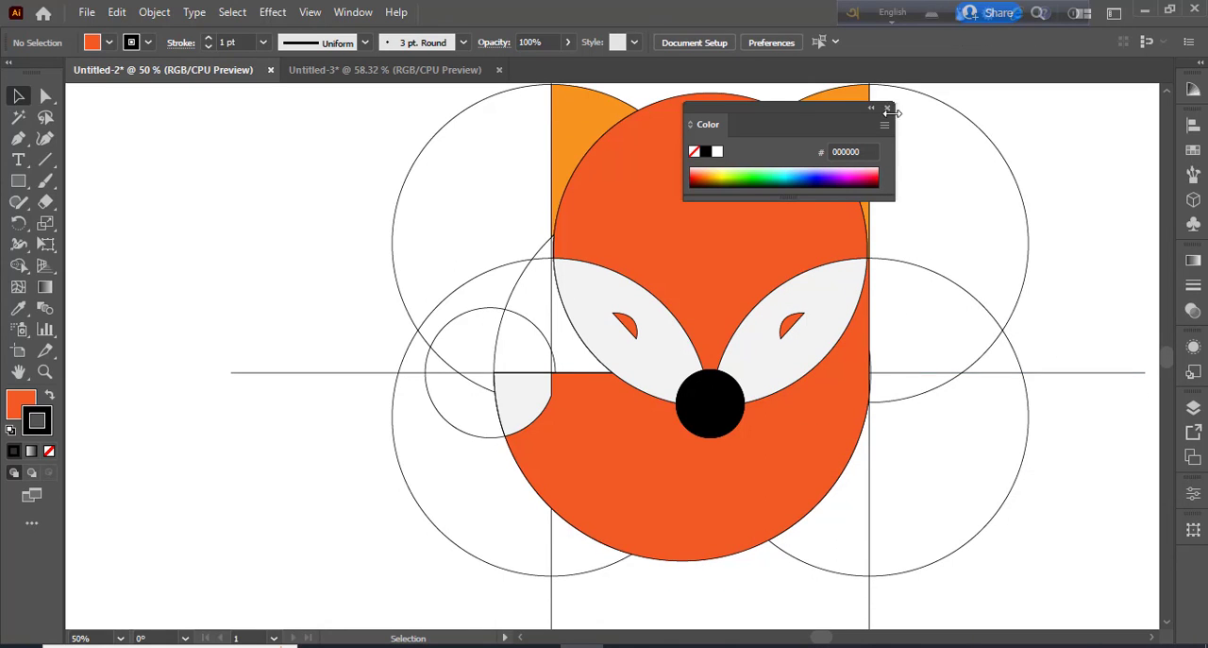
{"action": "left_click", "coordinate": [888, 109]}
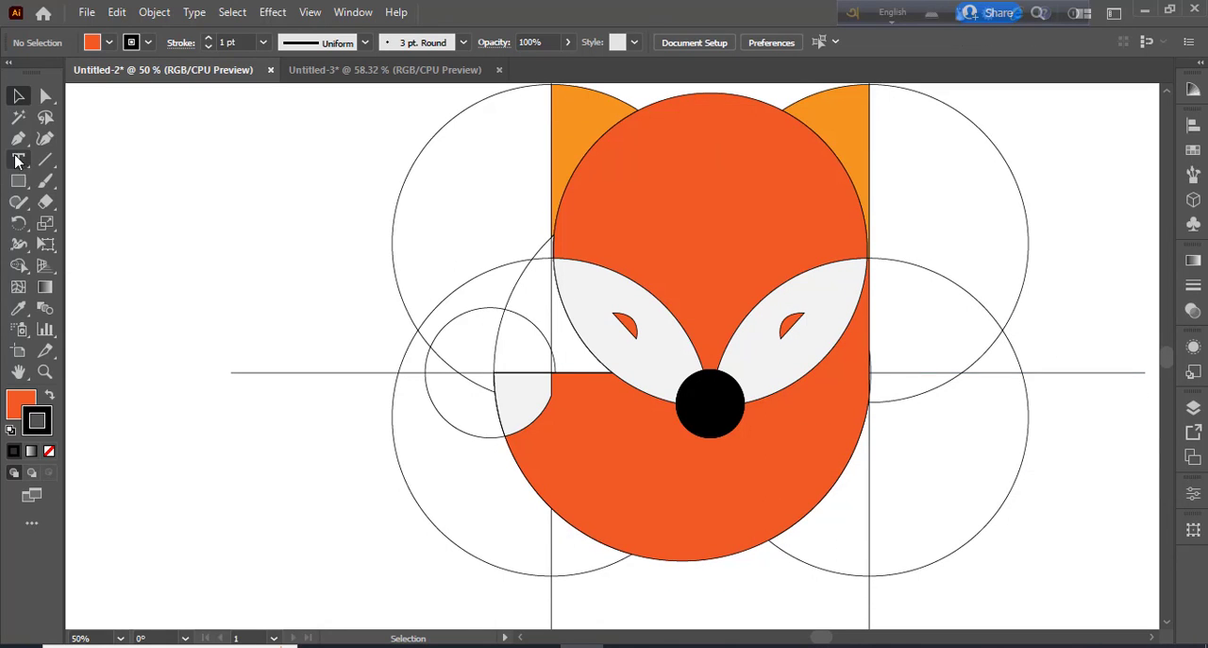
Draw a highlight circle about 23 px wide on the upper part of the nose and fill it with the lightest gray
{"action": "left_click_drag", "start_coordinate": [18, 180], "coordinate": [99, 233]}
{"action": "left_click", "coordinate": [99, 228]}
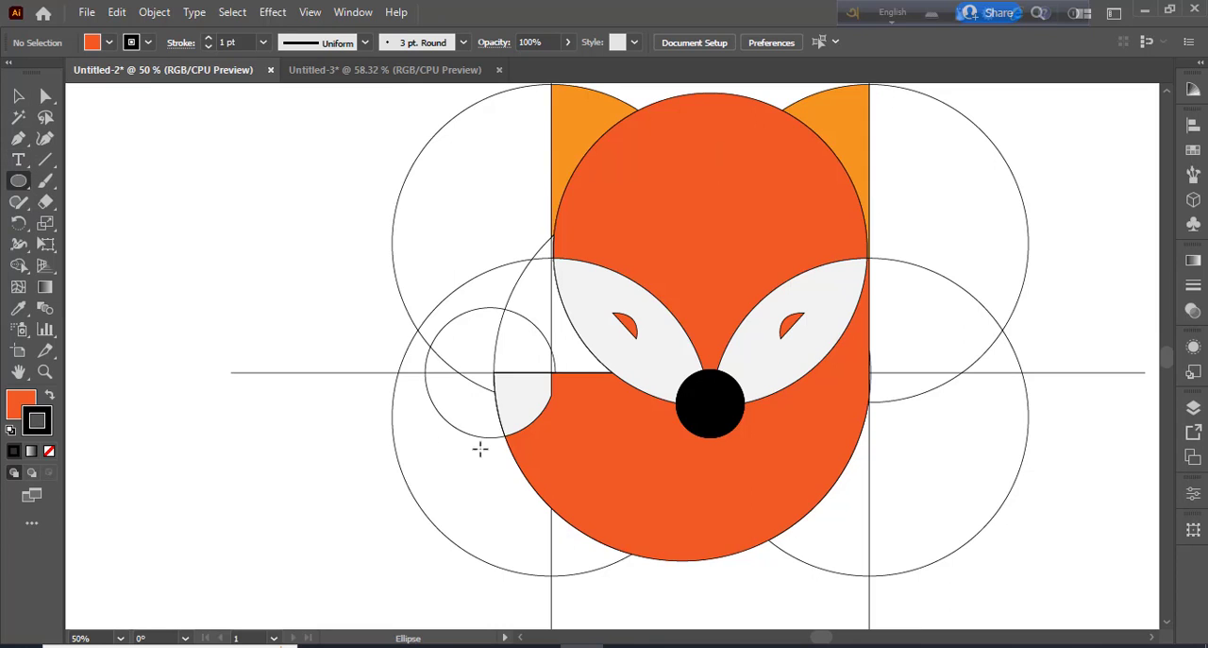
{"action": "mouse_move", "coordinate": [710, 395]}
{"action": "left_mouse_down"}
{"action": "mouse_move", "coordinate": [706, 407]}
{"action": "mouse_move", "coordinate": [718, 400]}
{"action": "left_mouse_up"}
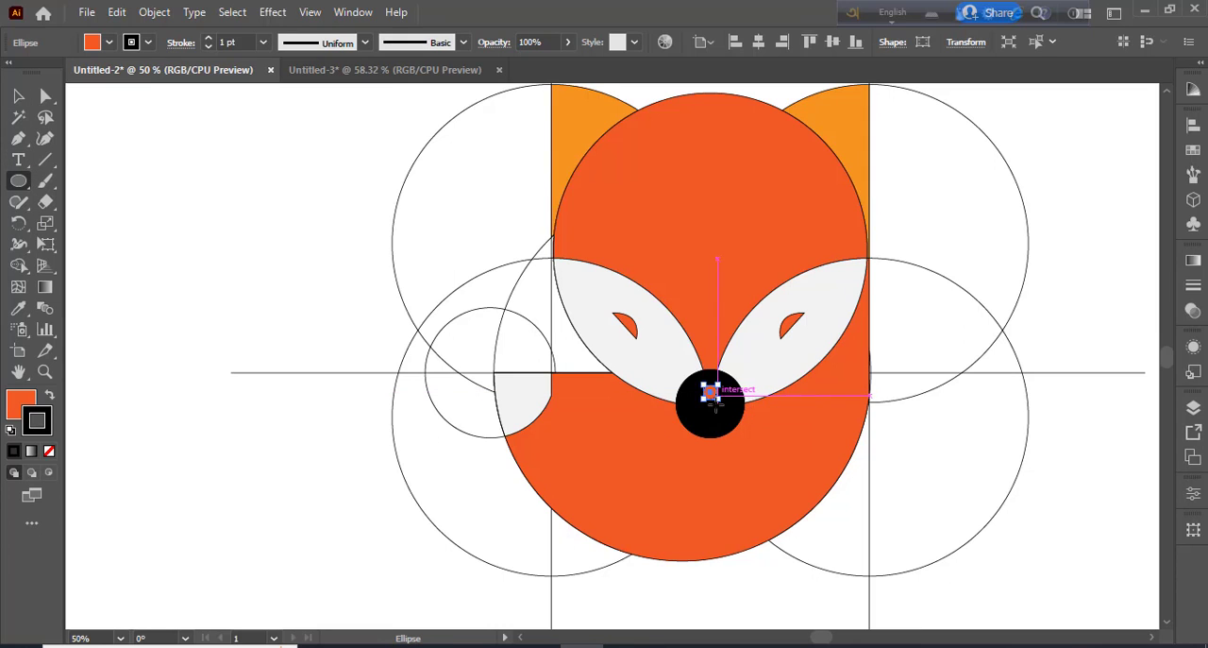
{"action": "left_click", "coordinate": [109, 44]}
{"action": "left_click", "coordinate": [146, 127]}
{"action": "left_click", "coordinate": [259, 237]}
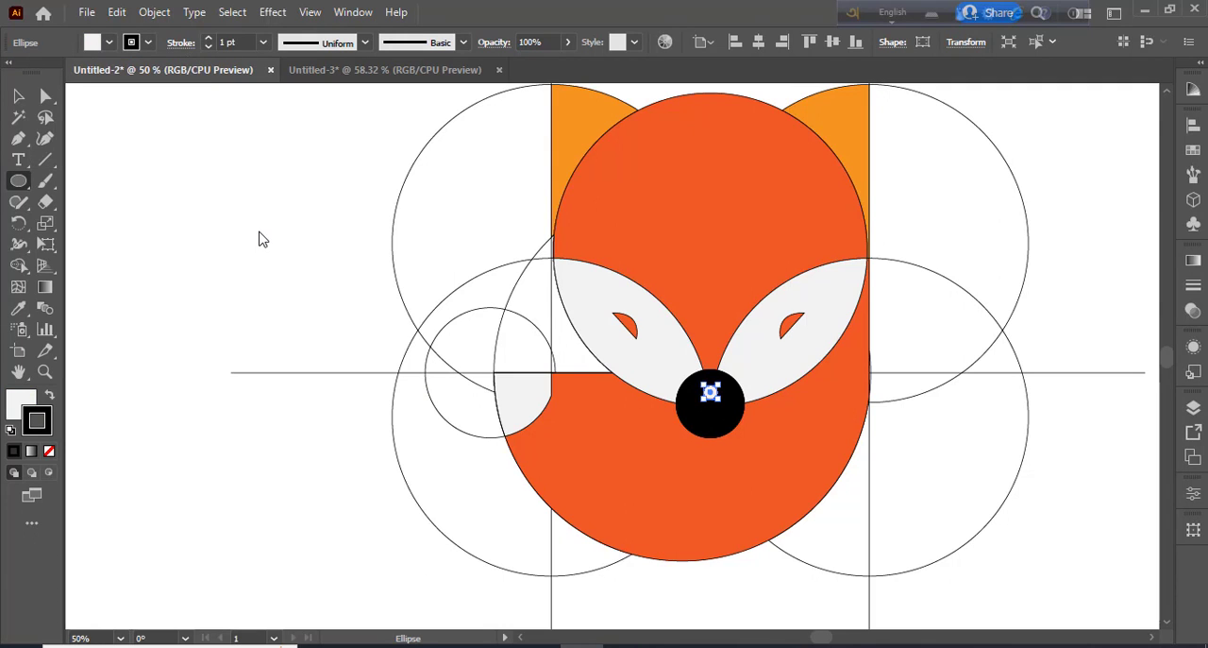
{"action": "left_click", "coordinate": [267, 233]}
{"action": "left_click", "coordinate": [578, 383]}
{"action": "left_click", "coordinate": [305, 254]}
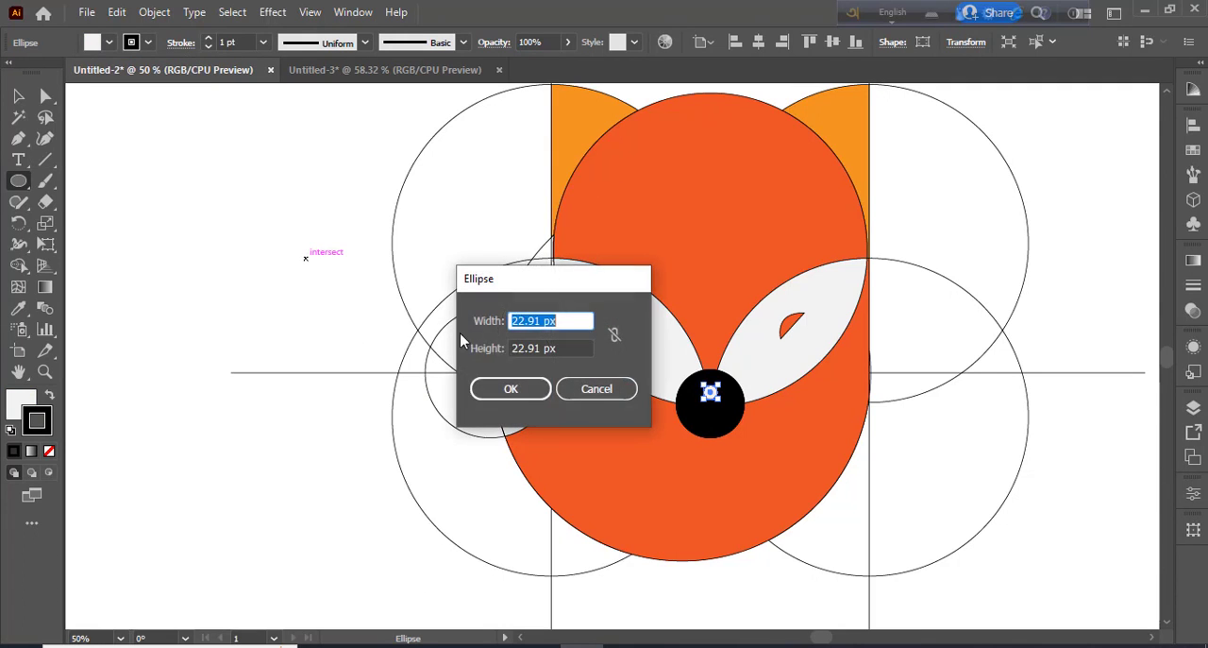
{"action": "key", "text": "Escape"}
{"action": "left_click", "coordinate": [16, 95]}
{"action": "left_click", "coordinate": [158, 195]}
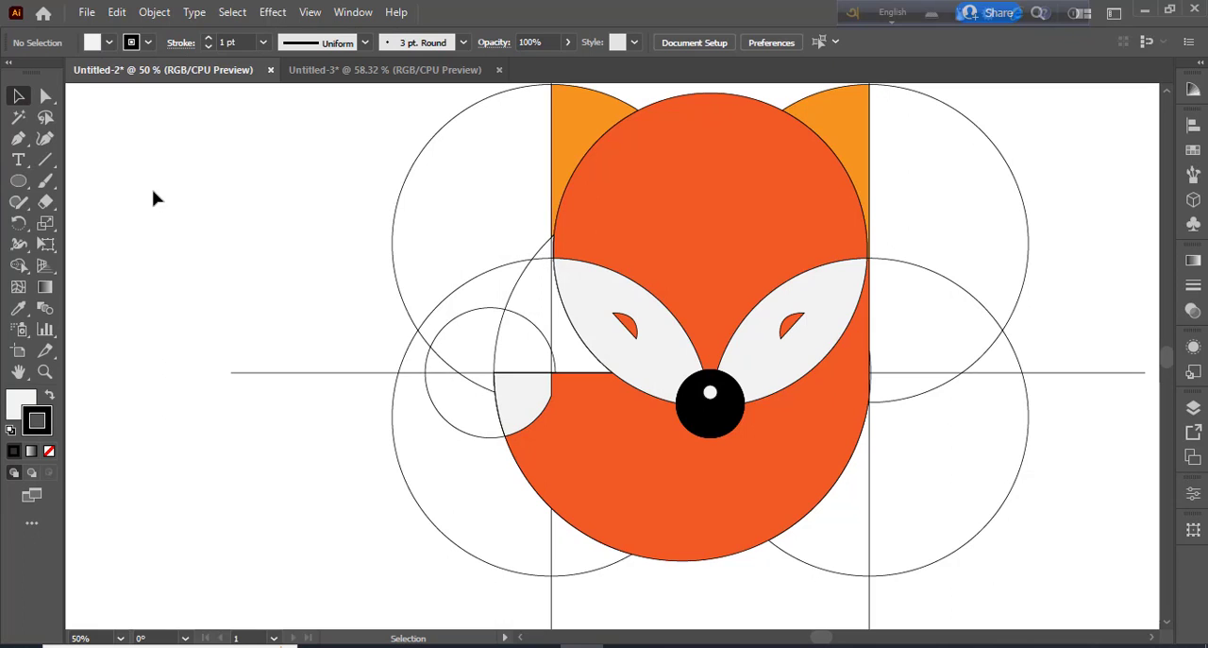
Delete the small highlight circle from the nose
{"action": "left_click", "coordinate": [711, 392]}
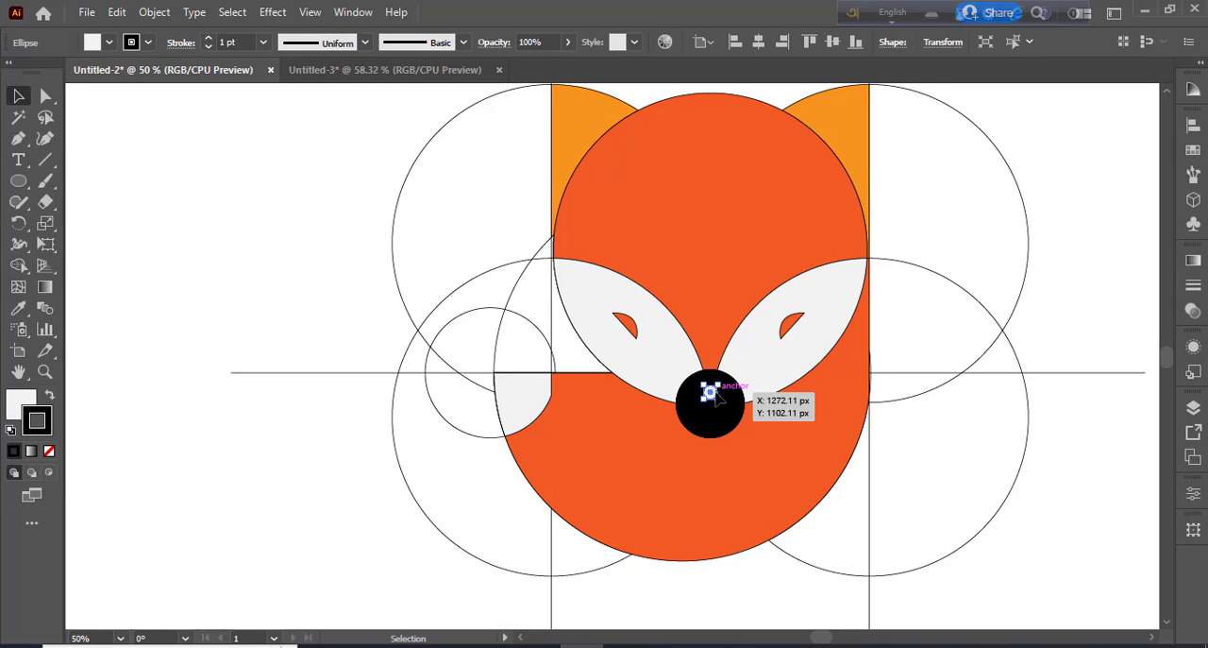
{"action": "key", "text": "Delete"}
{"action": "scroll", "coordinate": [717, 400], "scroll_direction": "up", "scroll_amount": 2}
{"action": "scroll", "coordinate": [718, 396], "scroll_direction": "down", "scroll_amount": 3}
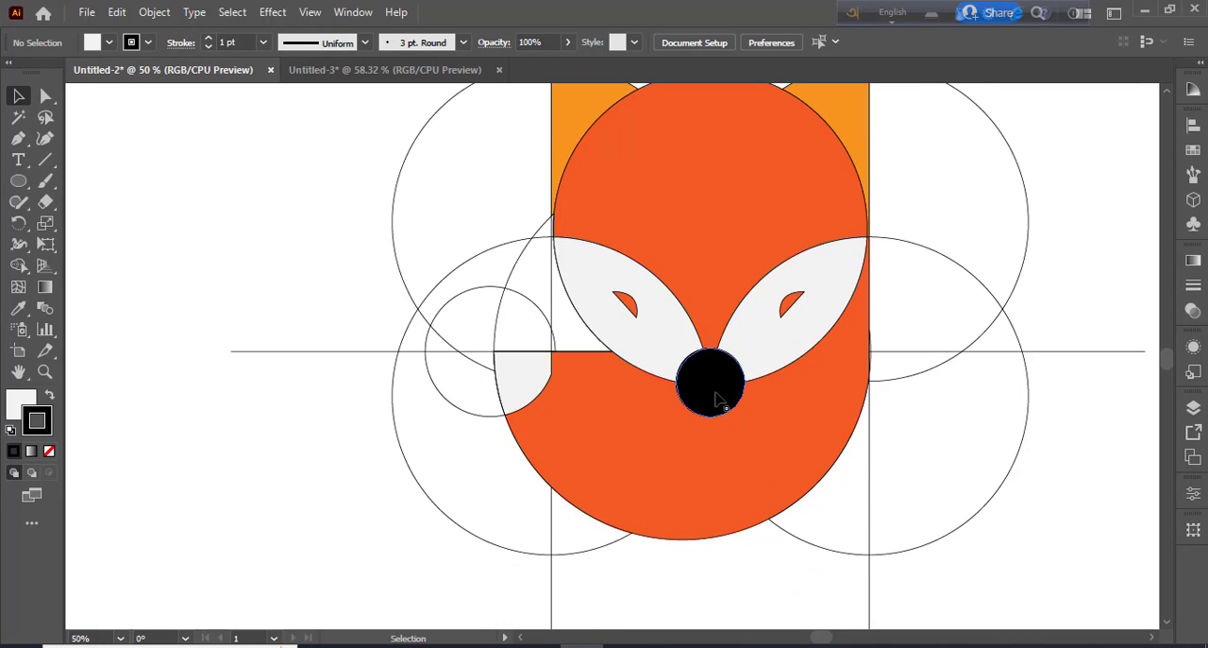
{"action": "scroll", "coordinate": [698, 480], "scroll_direction": "up", "scroll_amount": 1}
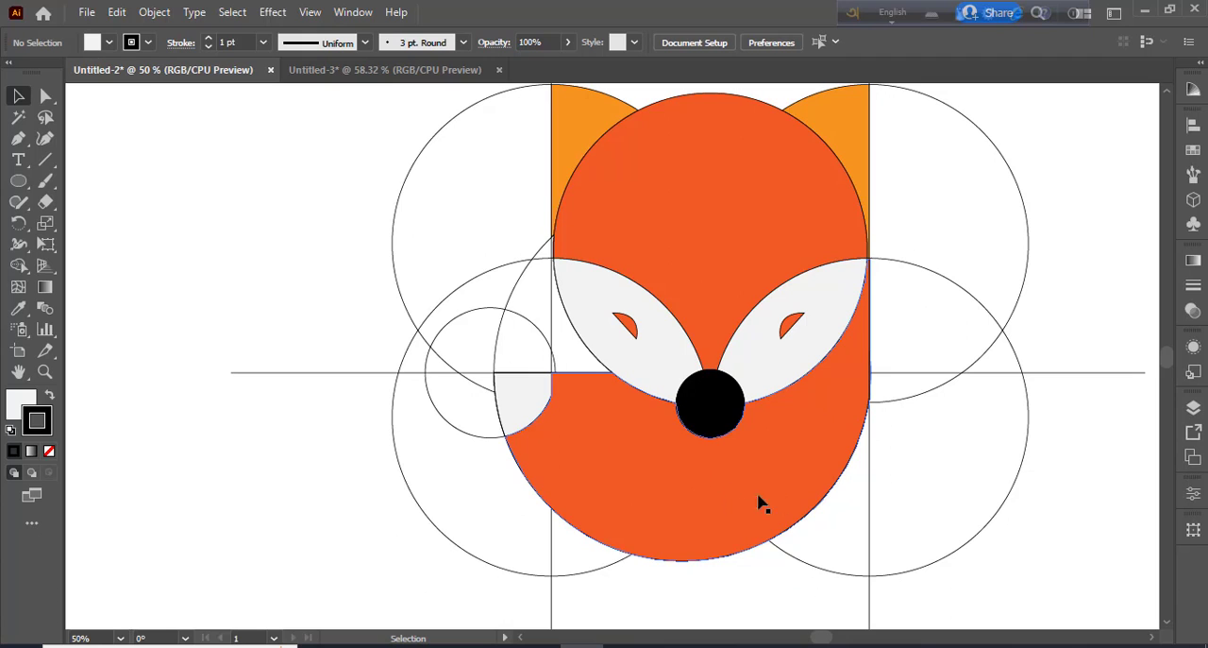
{"action": "key", "text": "ctrl+minus"}
{"action": "key", "text": "ctrl+minus"}
{"action": "key", "text": "ctrl+minus"}
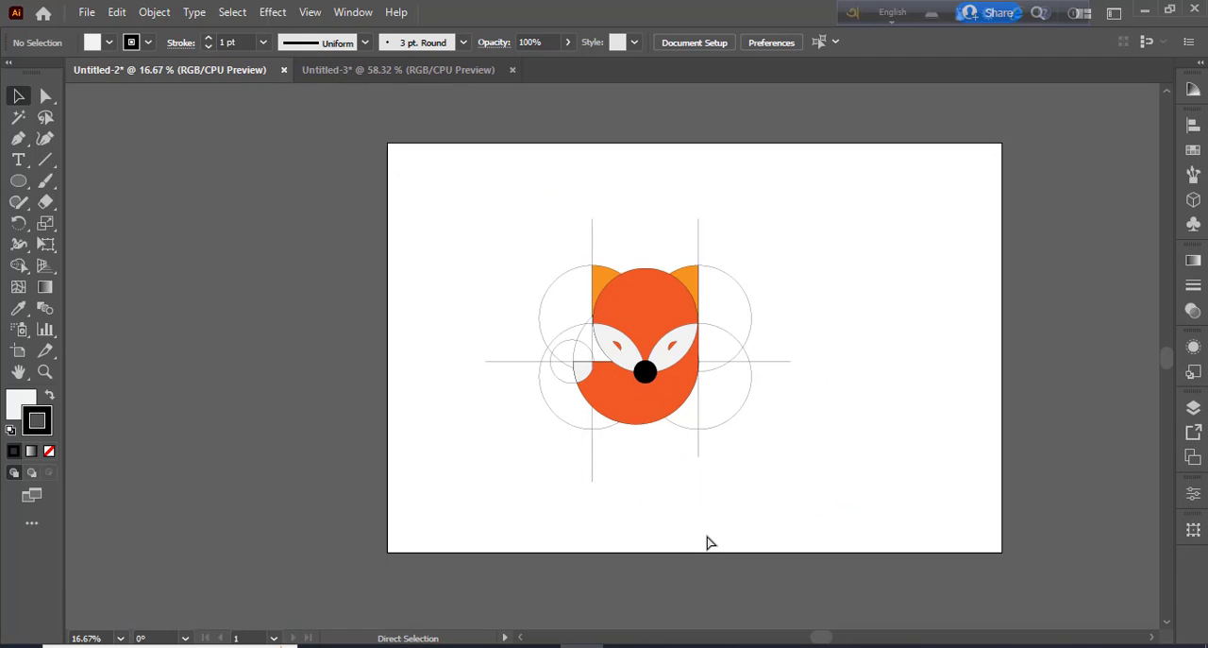
{"action": "left_click", "coordinate": [583, 374]}
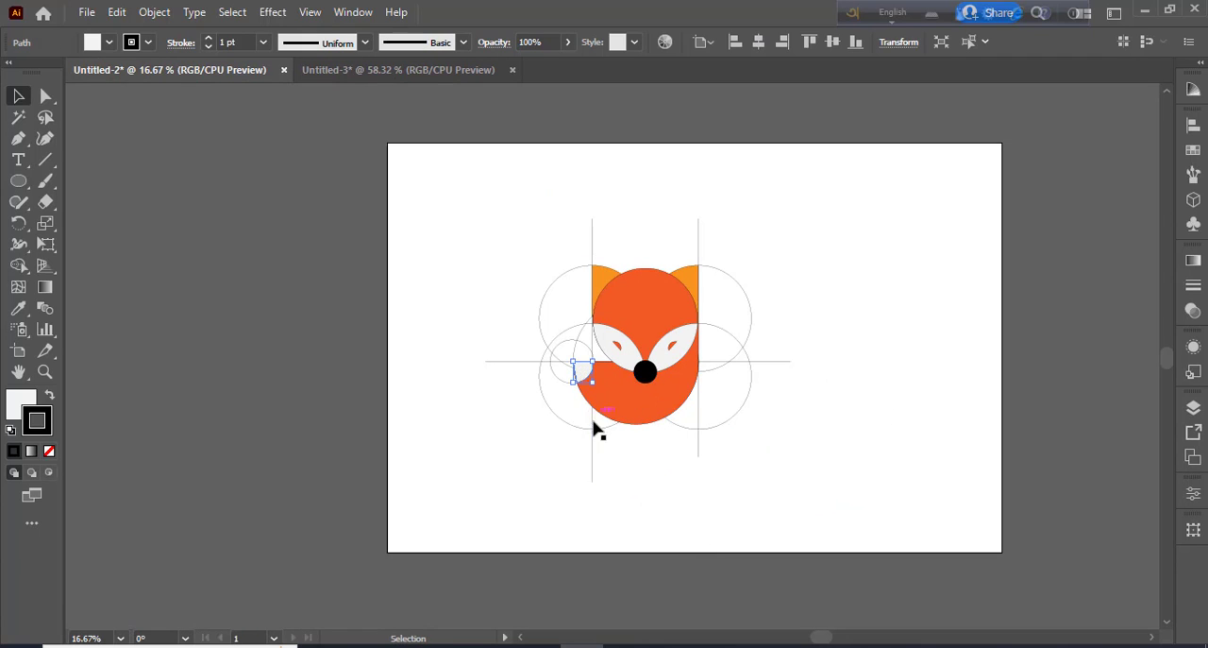
{"action": "left_click", "coordinate": [615, 415], "text": "shift"}
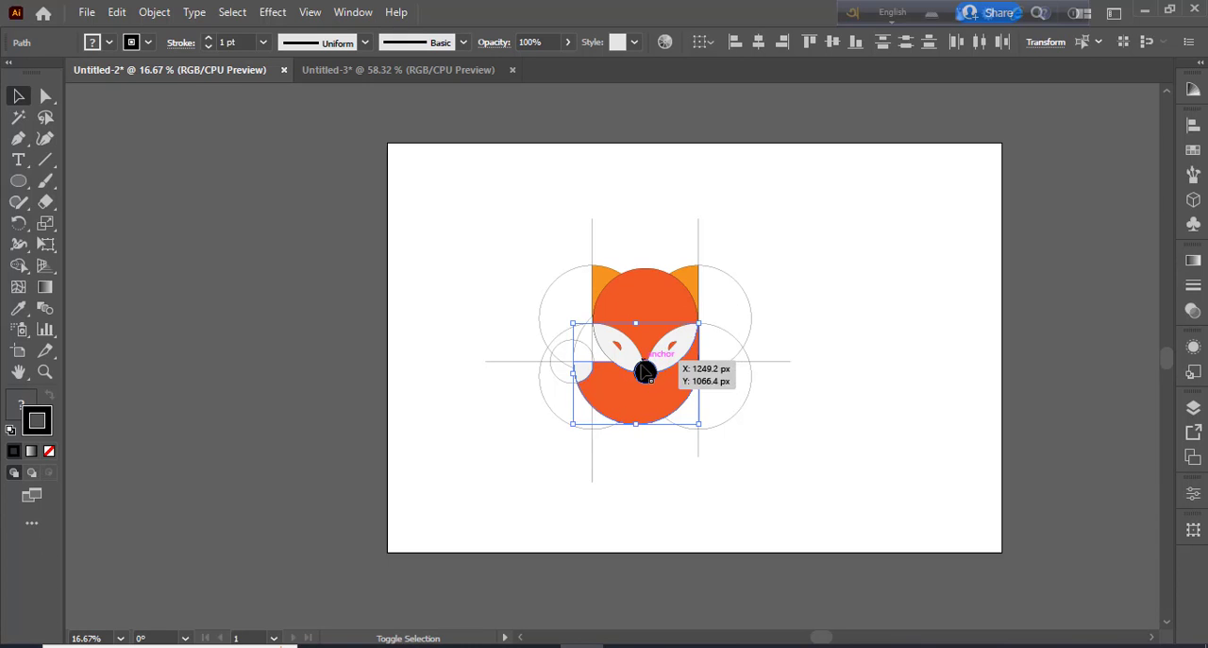
{"action": "left_click", "coordinate": [784, 362]}
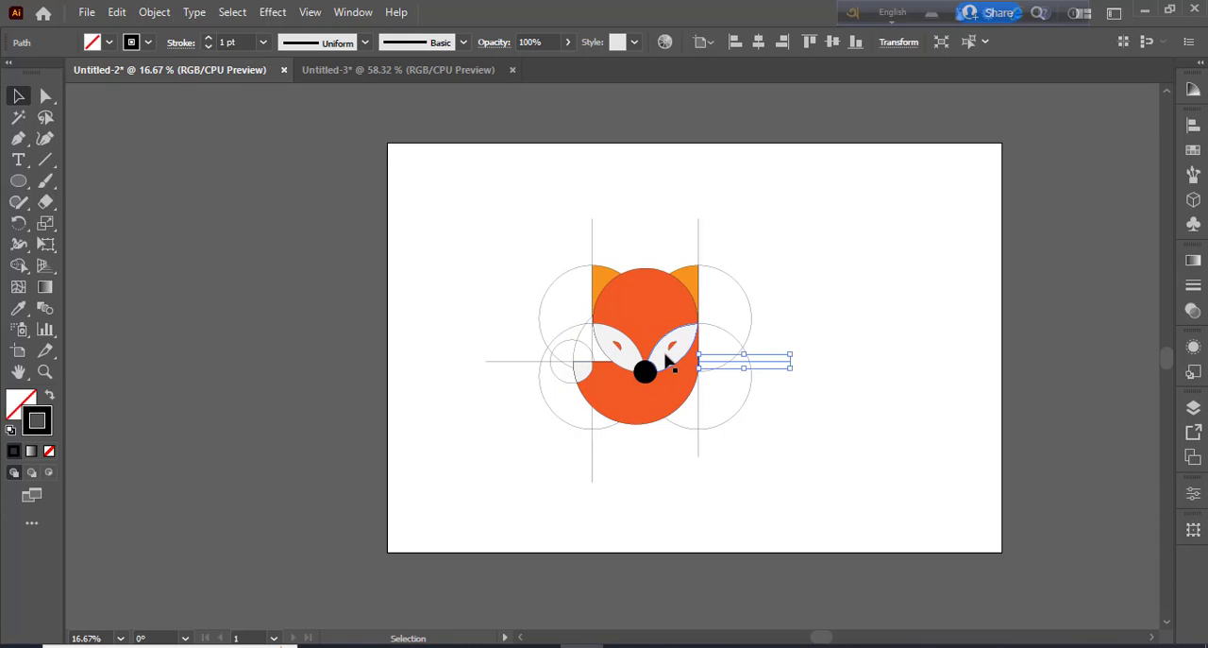
{"action": "left_click", "coordinate": [800, 452]}
Fill both eye shapes with black
{"action": "left_click", "coordinate": [676, 349]}
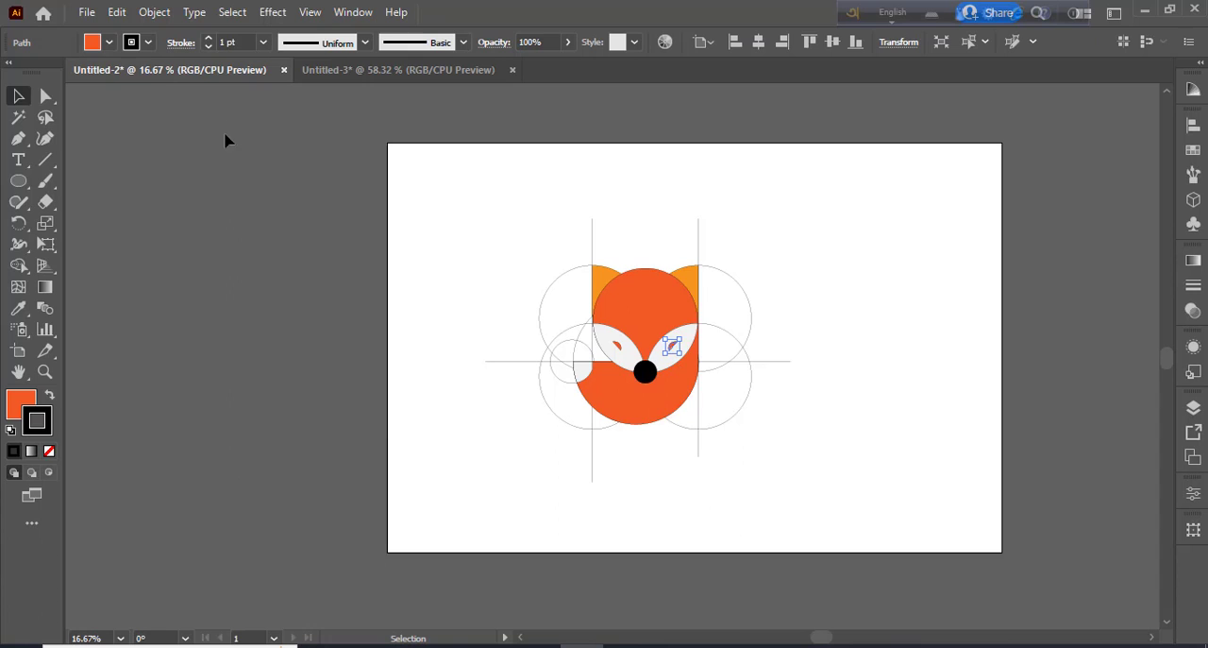
{"action": "left_click", "coordinate": [109, 43]}
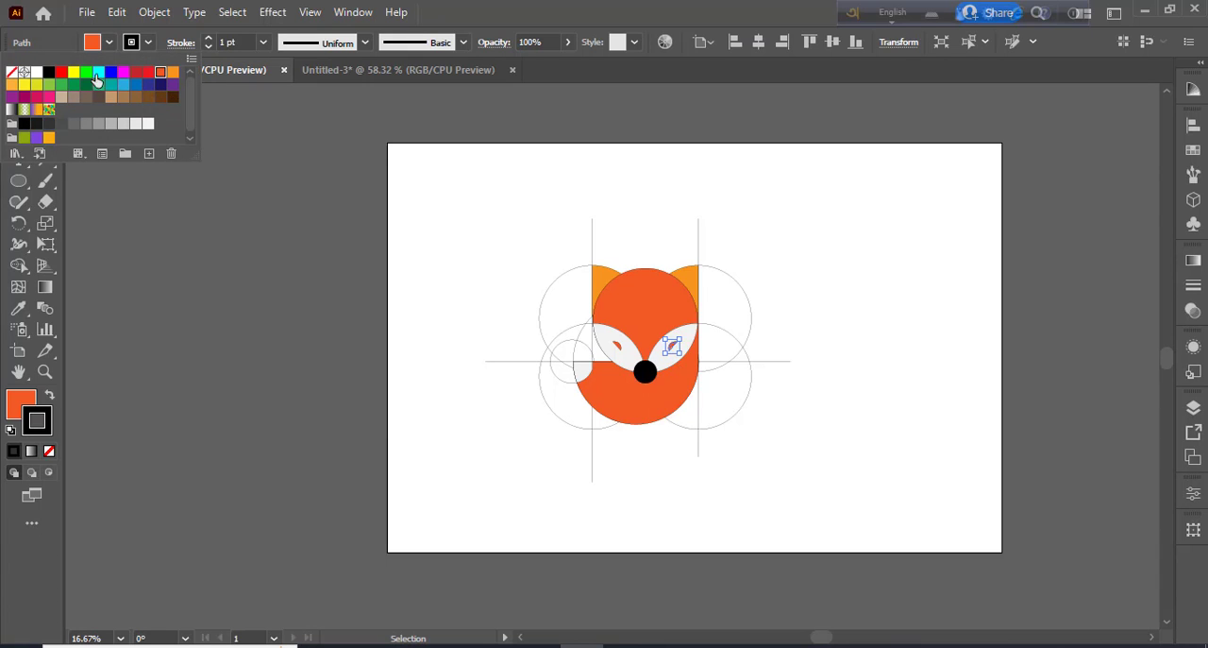
{"action": "left_click", "coordinate": [49, 73]}
{"action": "left_click", "coordinate": [270, 261]}
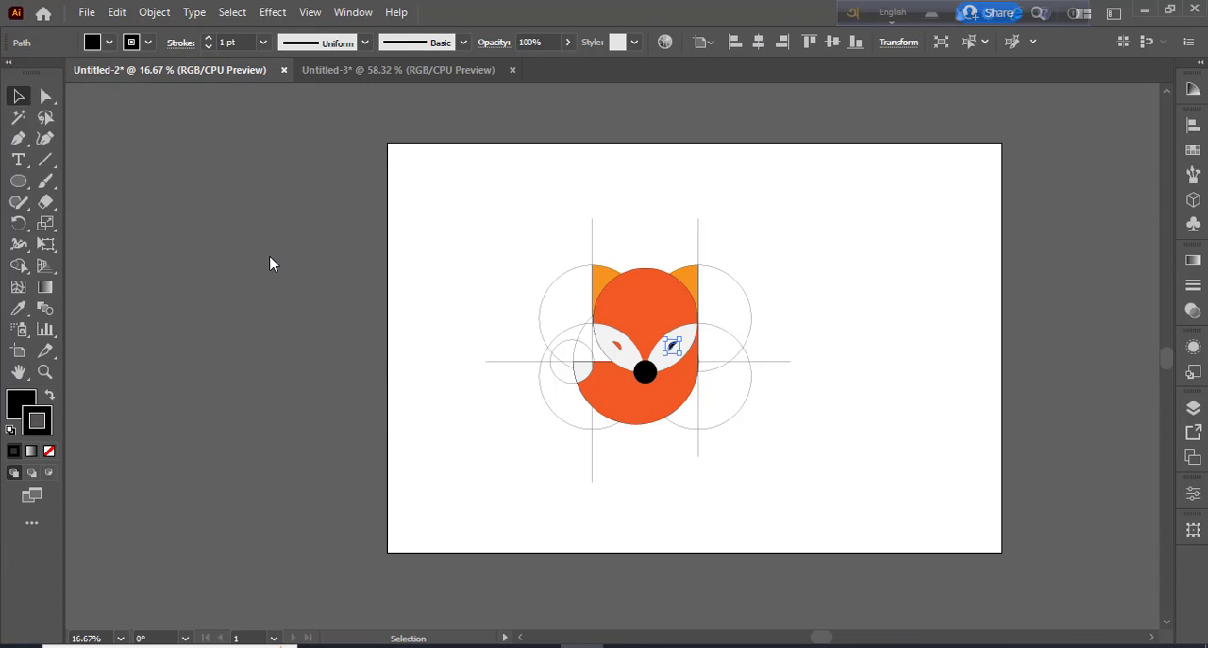
{"action": "left_click", "coordinate": [618, 345]}
{"action": "left_click", "coordinate": [110, 43]}
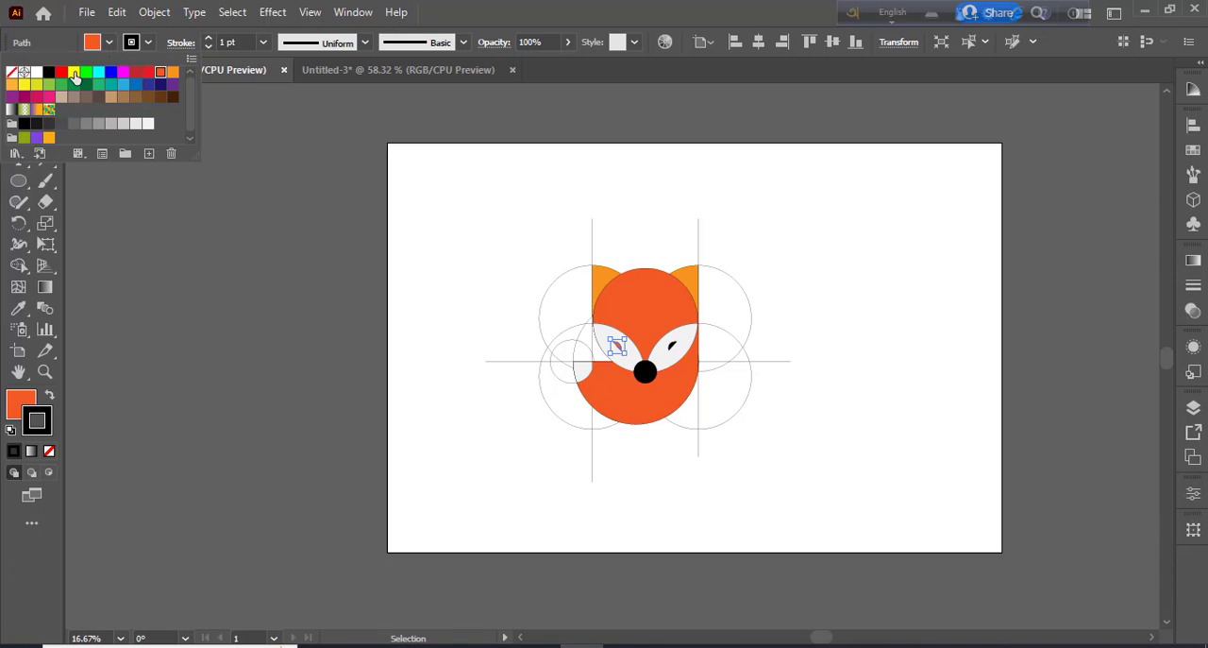
{"action": "left_click", "coordinate": [49, 73]}
{"action": "left_click", "coordinate": [238, 302]}
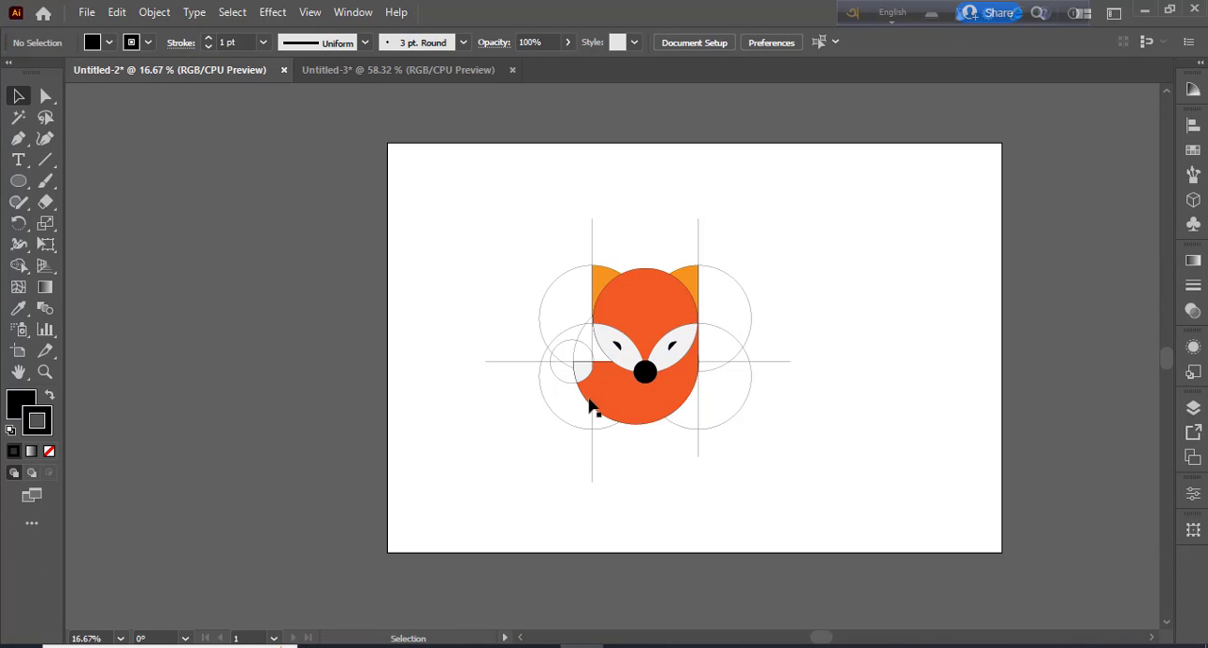
Select all the colored fox pieces without the construction lines and duplicate them onto the empty right side of the artboard
{"action": "left_click", "coordinate": [574, 357]}
{"action": "left_click", "coordinate": [674, 480]}
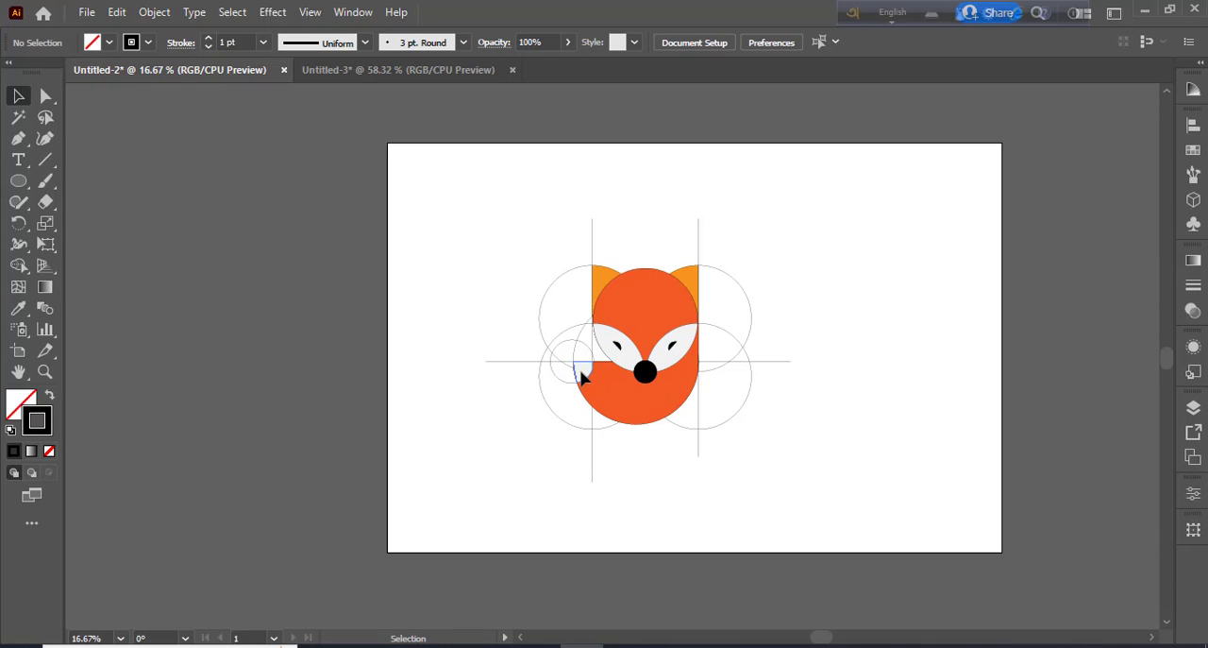
{"action": "left_click", "coordinate": [581, 376]}
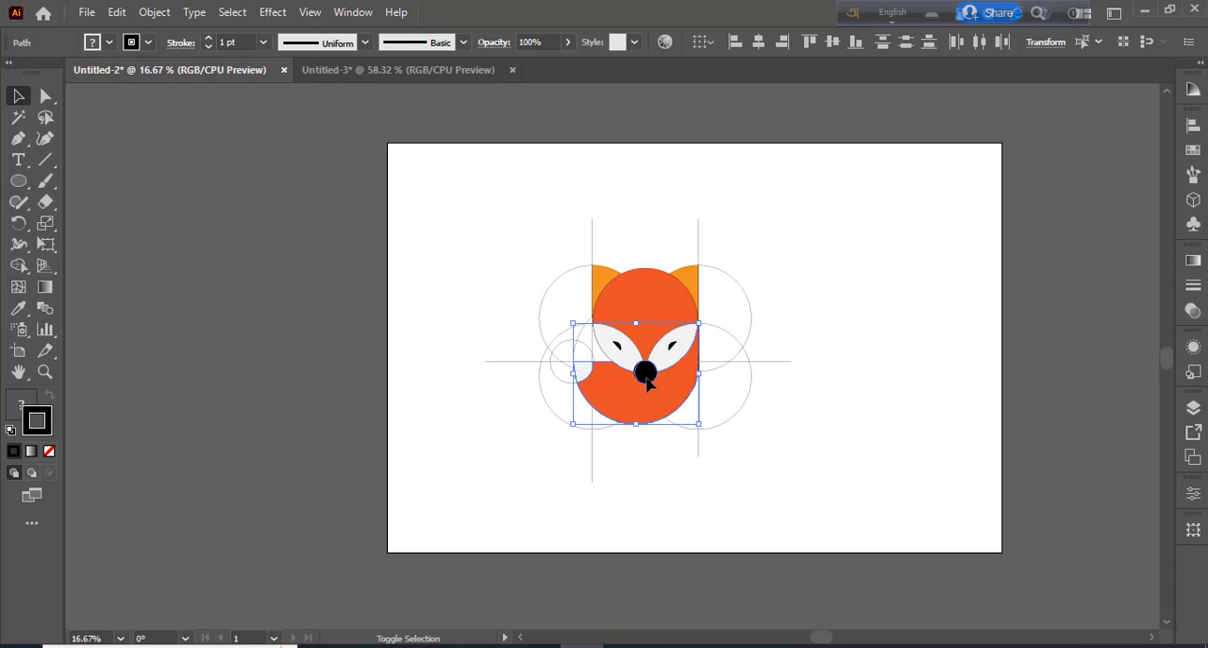
{"action": "left_click", "coordinate": [604, 305], "text": "shift"}
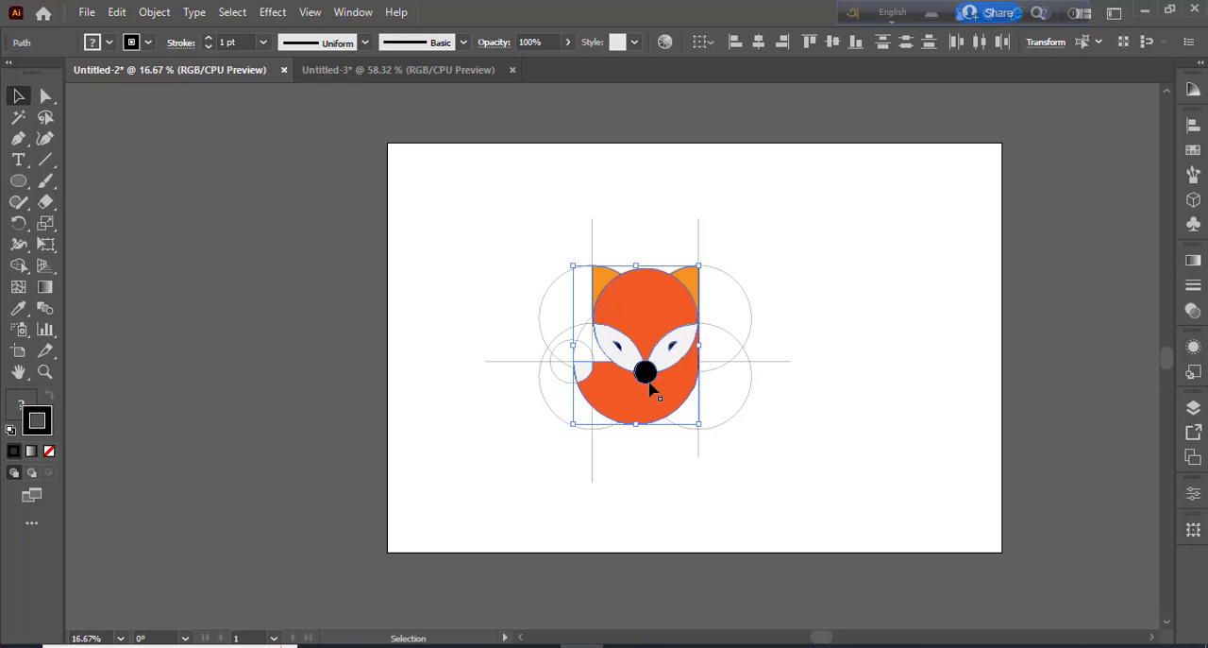
{"action": "left_click_drag", "start_coordinate": [650, 378], "coordinate": [884, 372]}
{"action": "left_click", "coordinate": [890, 481]}
Remove the black stroke from the copied fox's orange head, orange body and both white face patches
{"action": "left_click", "coordinate": [874, 290]}
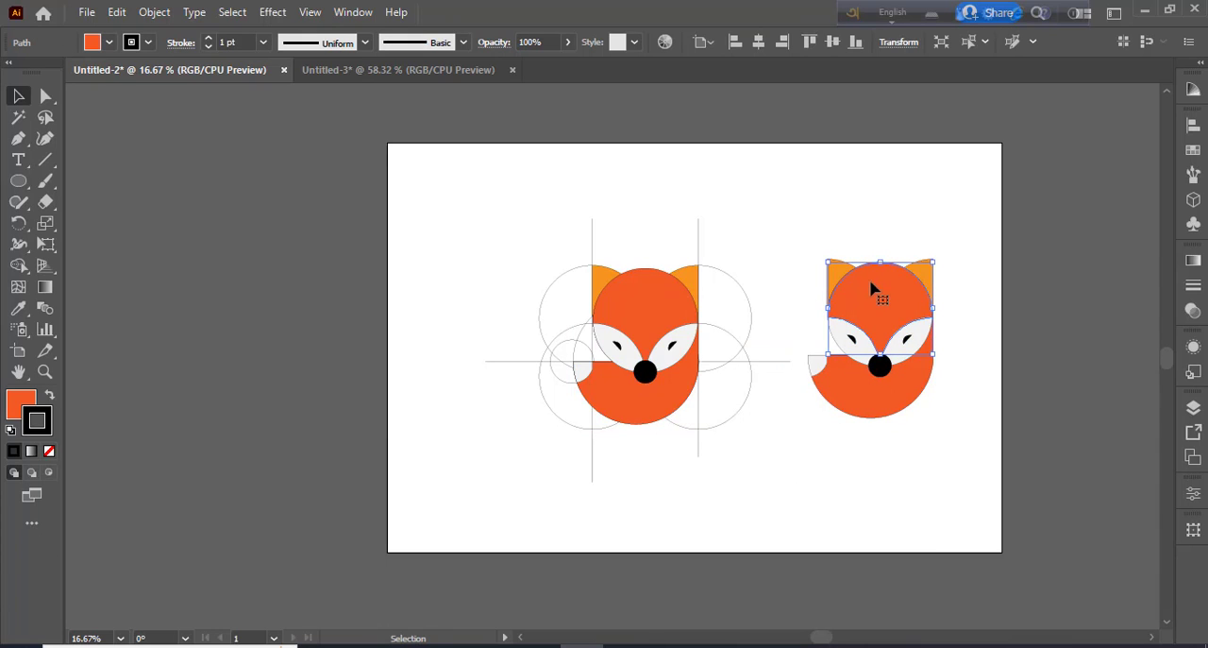
{"action": "left_click", "coordinate": [51, 453]}
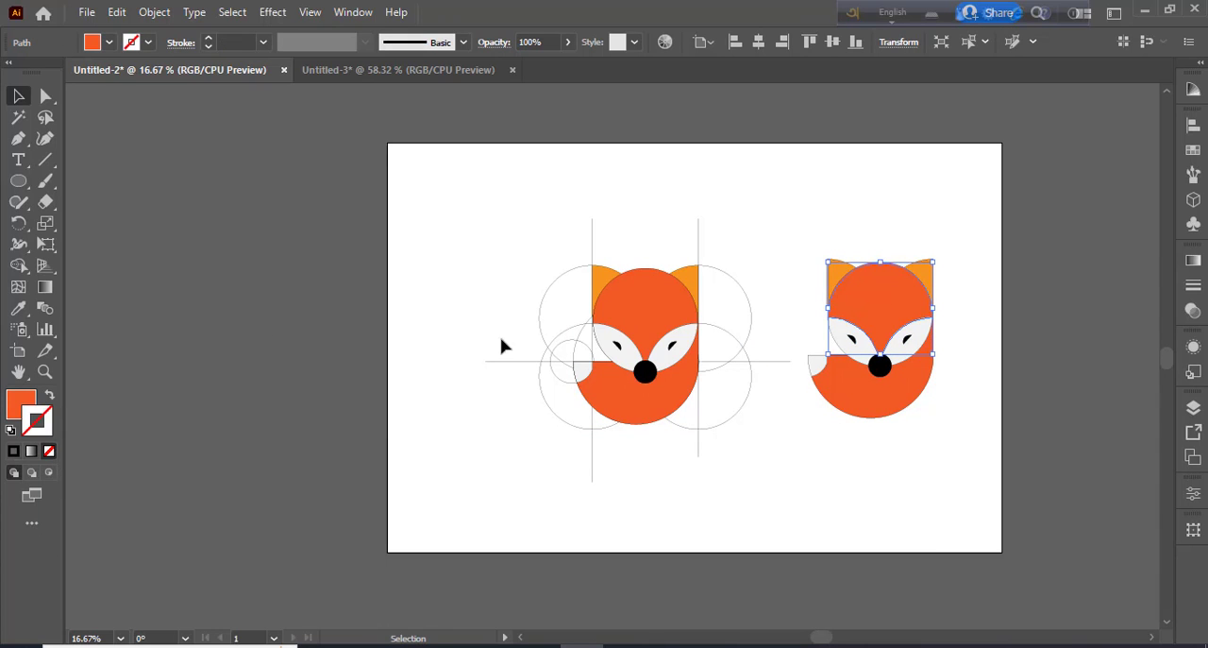
{"action": "left_click", "coordinate": [477, 290]}
{"action": "left_click", "coordinate": [893, 410]}
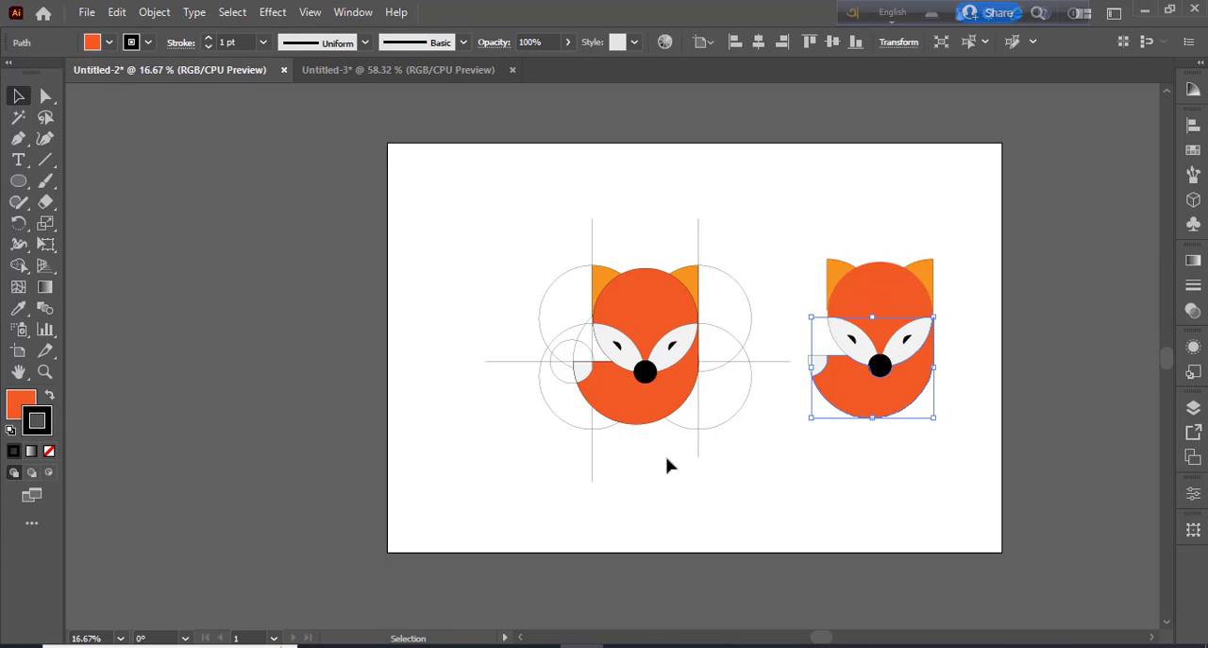
{"action": "left_click", "coordinate": [51, 453]}
{"action": "left_click", "coordinate": [840, 335]}
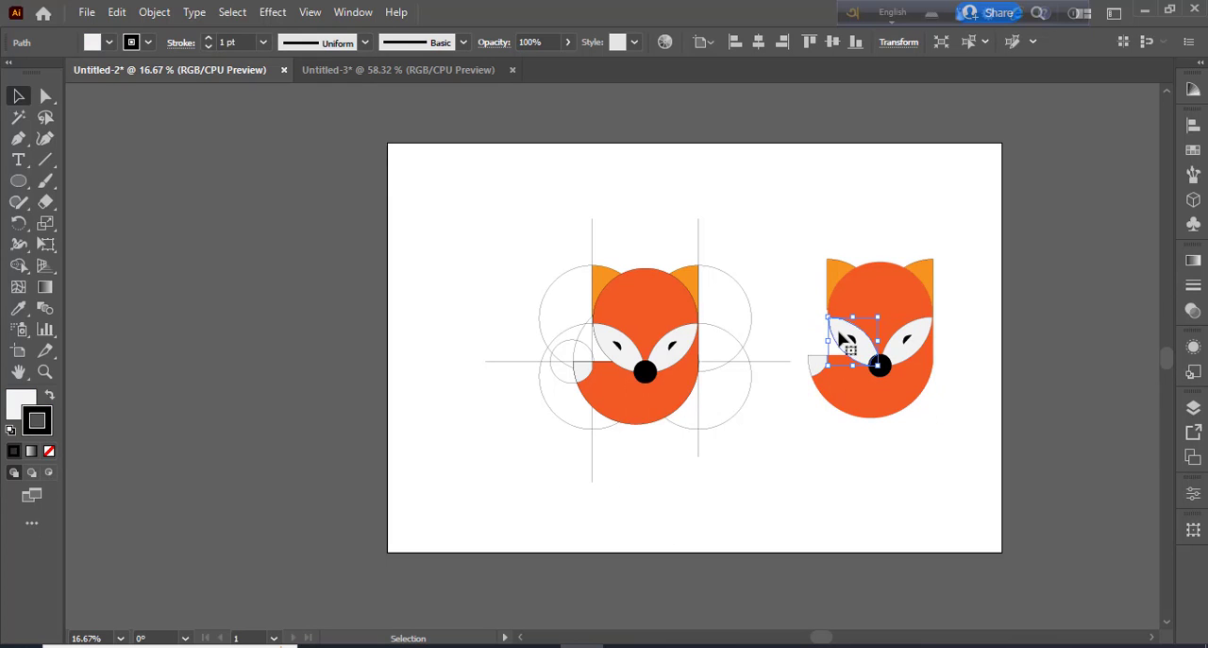
{"action": "left_click", "coordinate": [917, 356]}
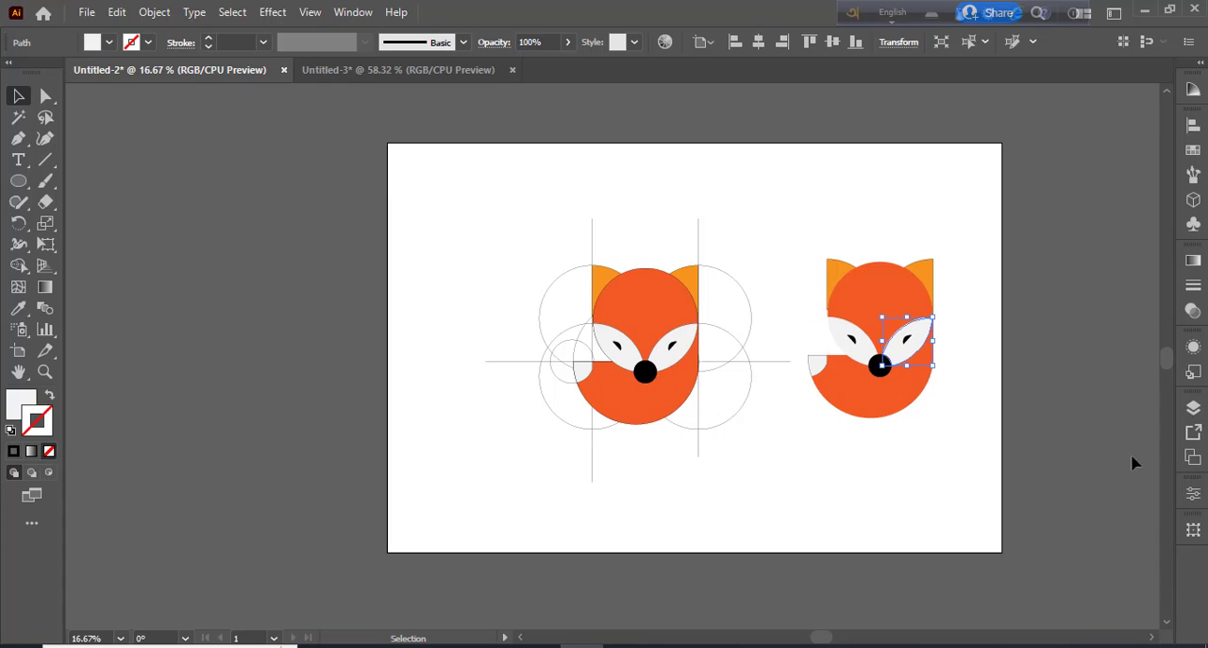
Remove the black stroke from both ears and the light tail tip of the copied fox
{"action": "left_click", "coordinate": [843, 283]}
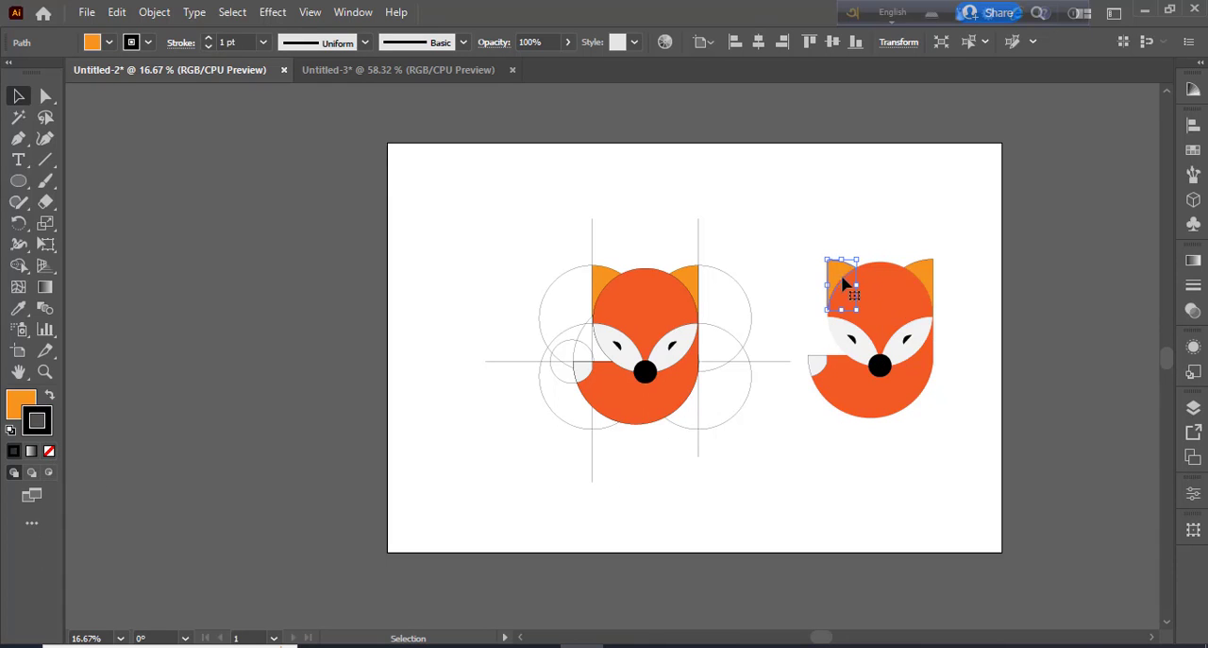
{"action": "left_click", "coordinate": [49, 450]}
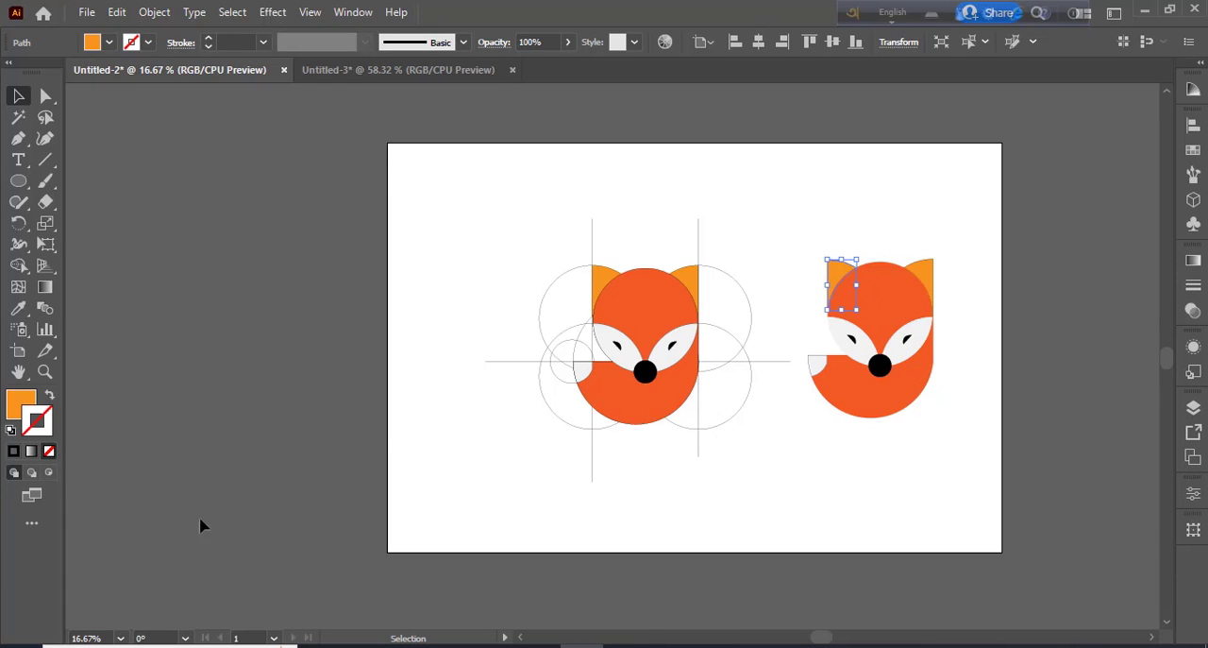
{"action": "left_click", "coordinate": [925, 278]}
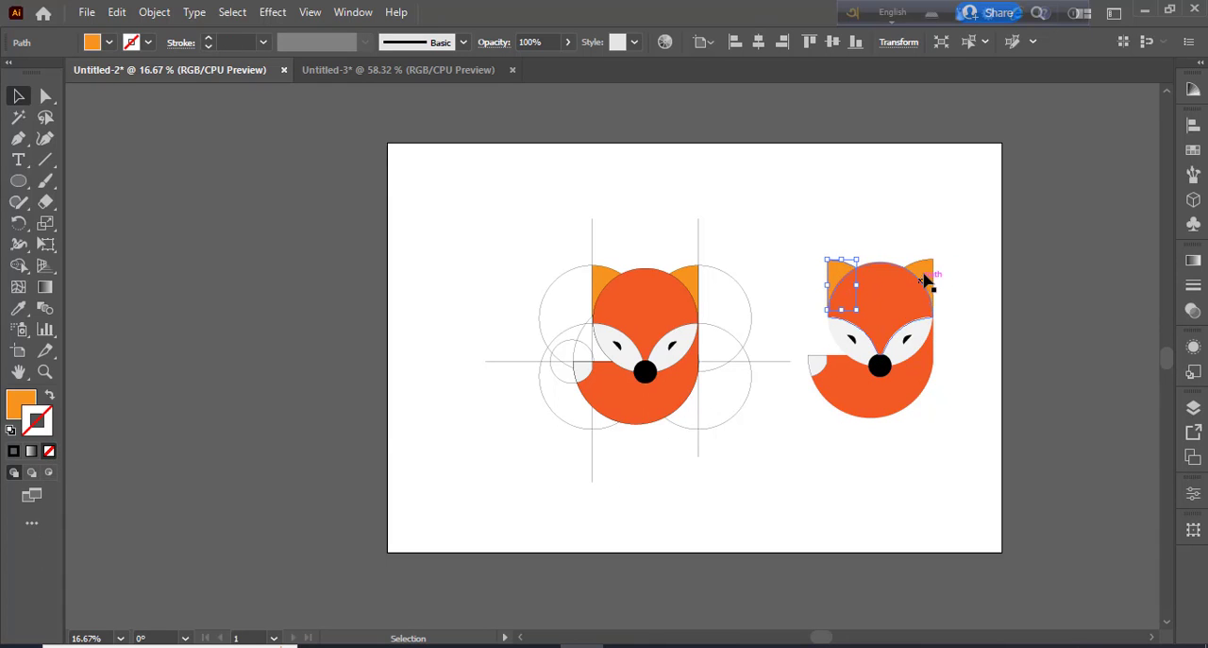
{"action": "left_click", "coordinate": [49, 450]}
{"action": "left_click", "coordinate": [861, 449]}
{"action": "left_click", "coordinate": [817, 370]}
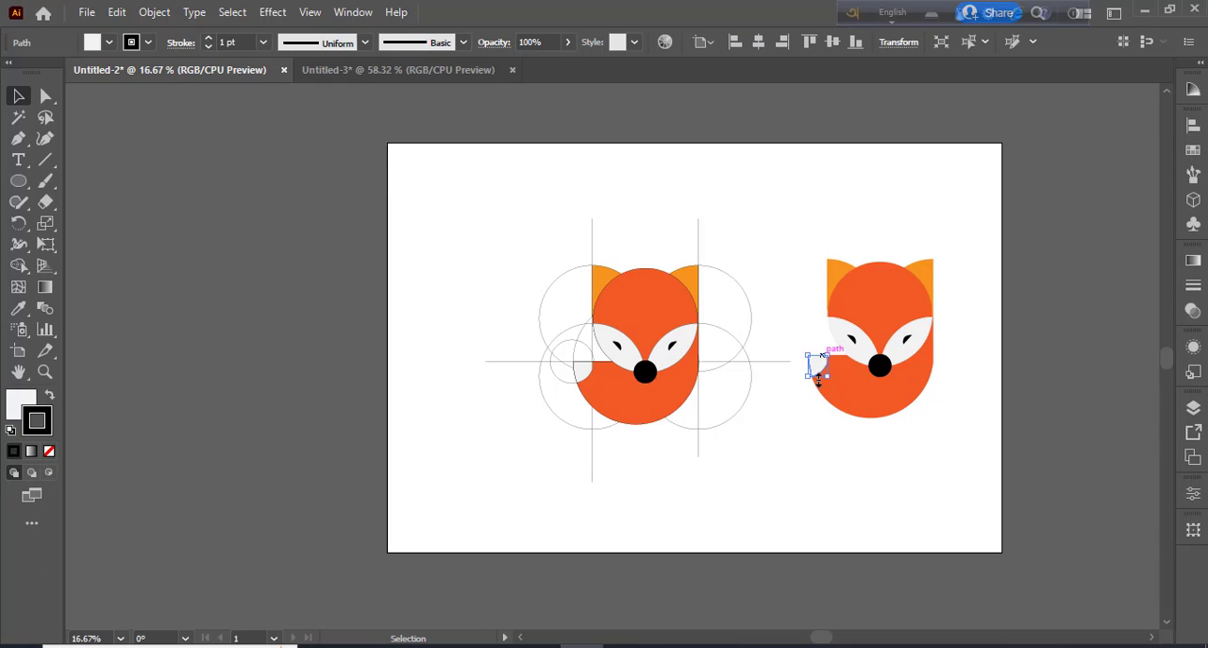
{"action": "left_click", "coordinate": [49, 451]}
{"action": "left_click", "coordinate": [827, 512]}
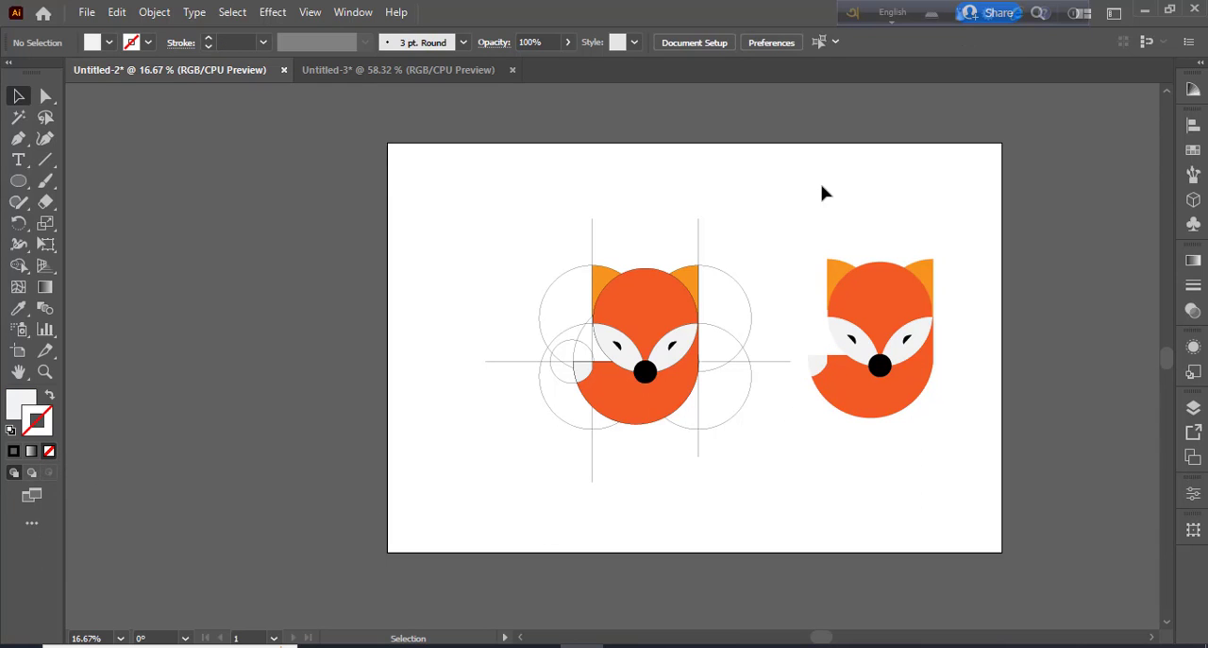
Group all pieces of the outline-free fox copy and move the group toward the artboard's upper-right corner
{"action": "left_click_drag", "start_coordinate": [799, 226], "coordinate": [952, 417]}
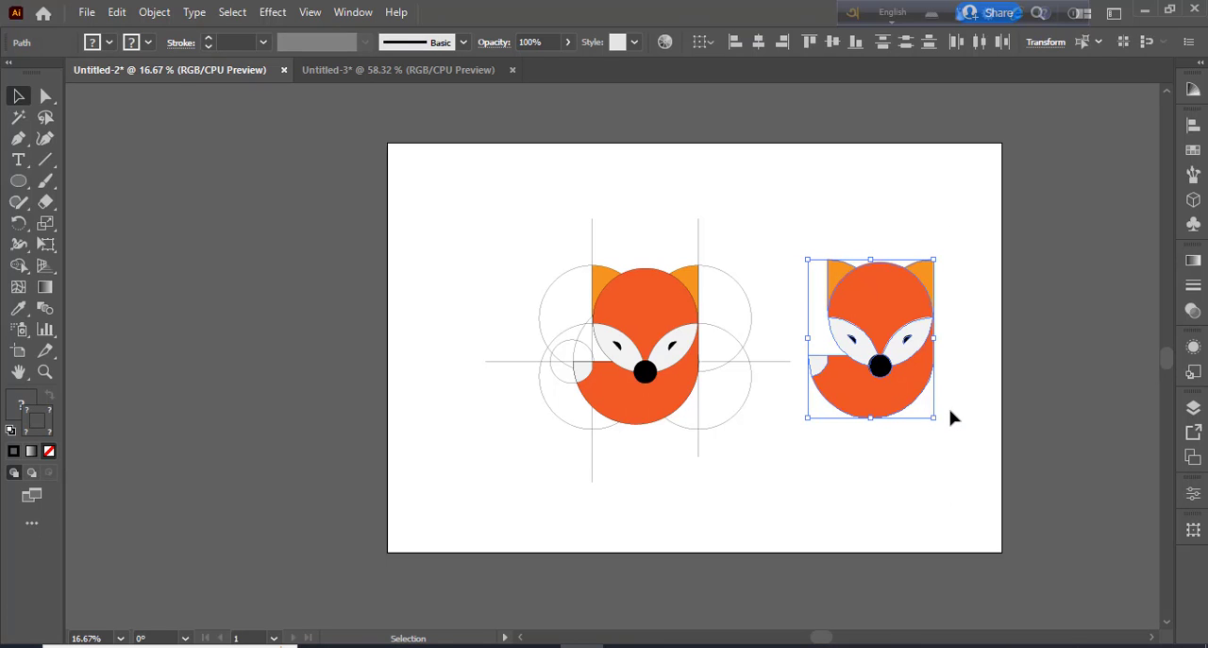
{"action": "key", "text": "ctrl+g"}
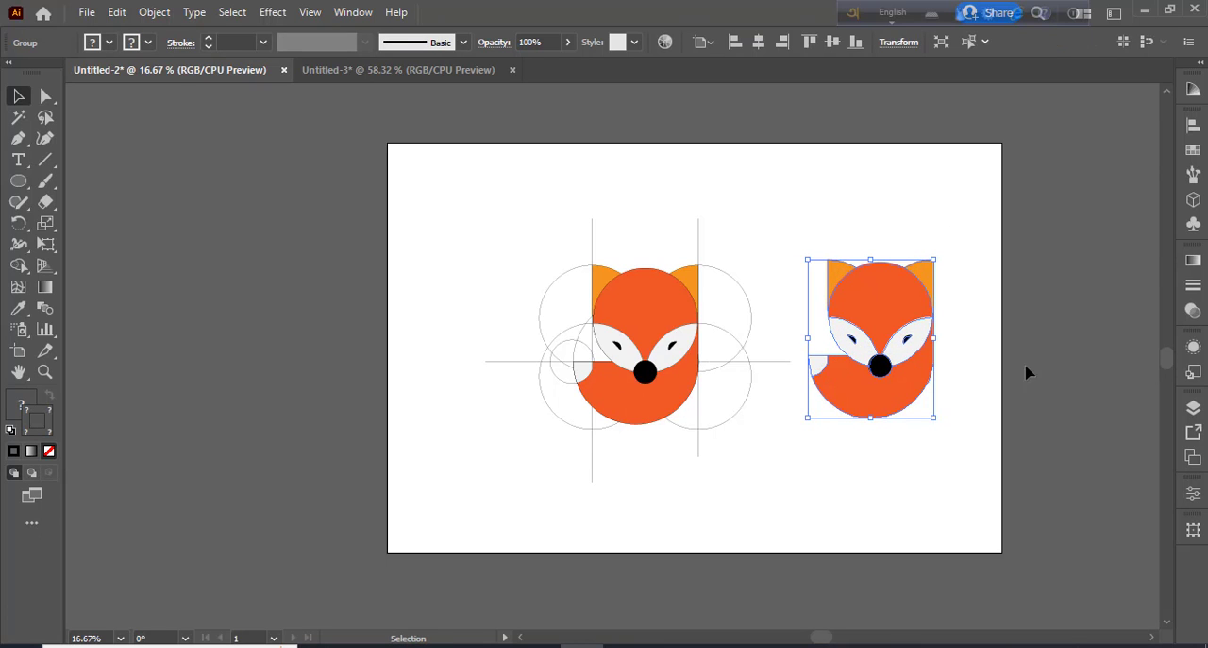
{"action": "left_click_drag", "start_coordinate": [887, 312], "coordinate": [927, 269]}
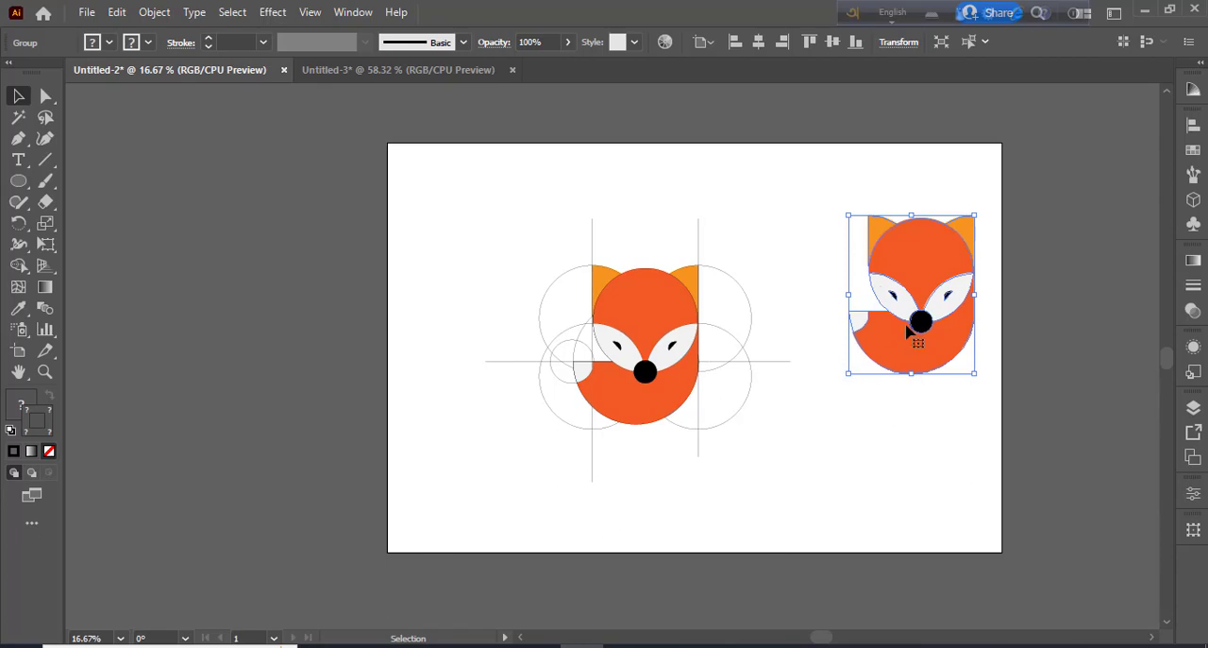